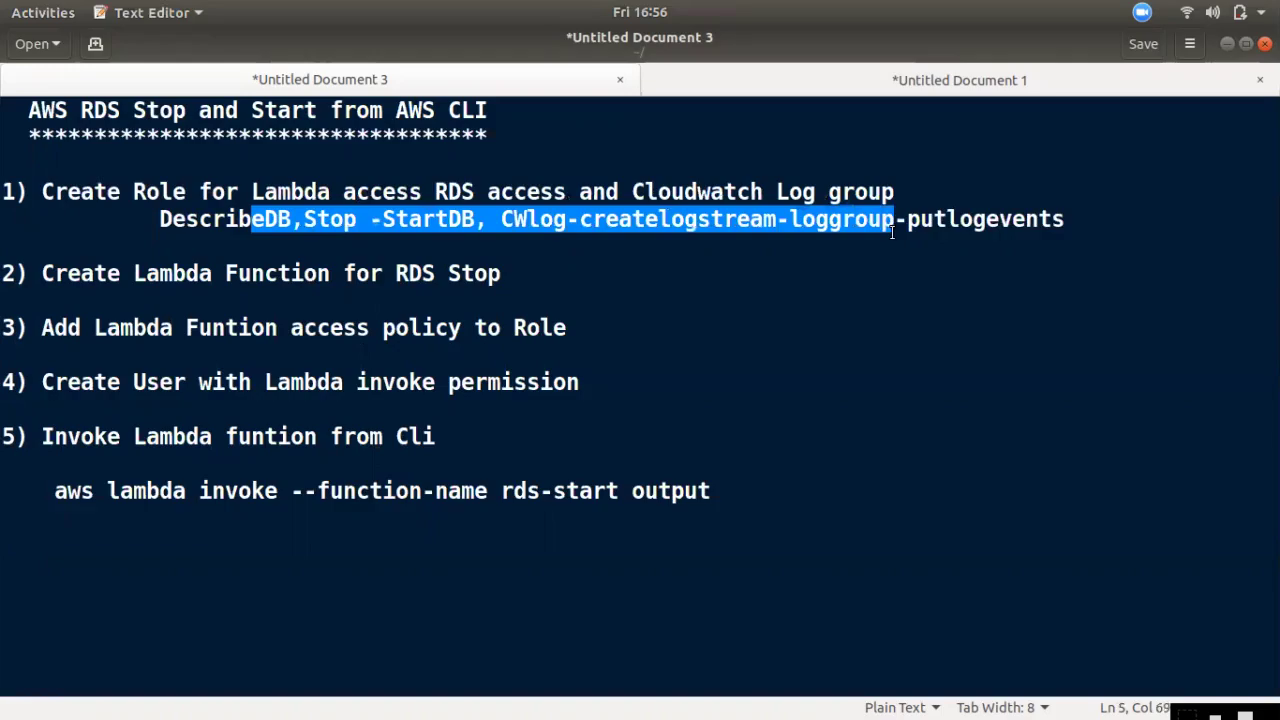
Review the RDS and CloudWatch Logs permissions listed under the role-creation item of the notes
left_click(957, 219)
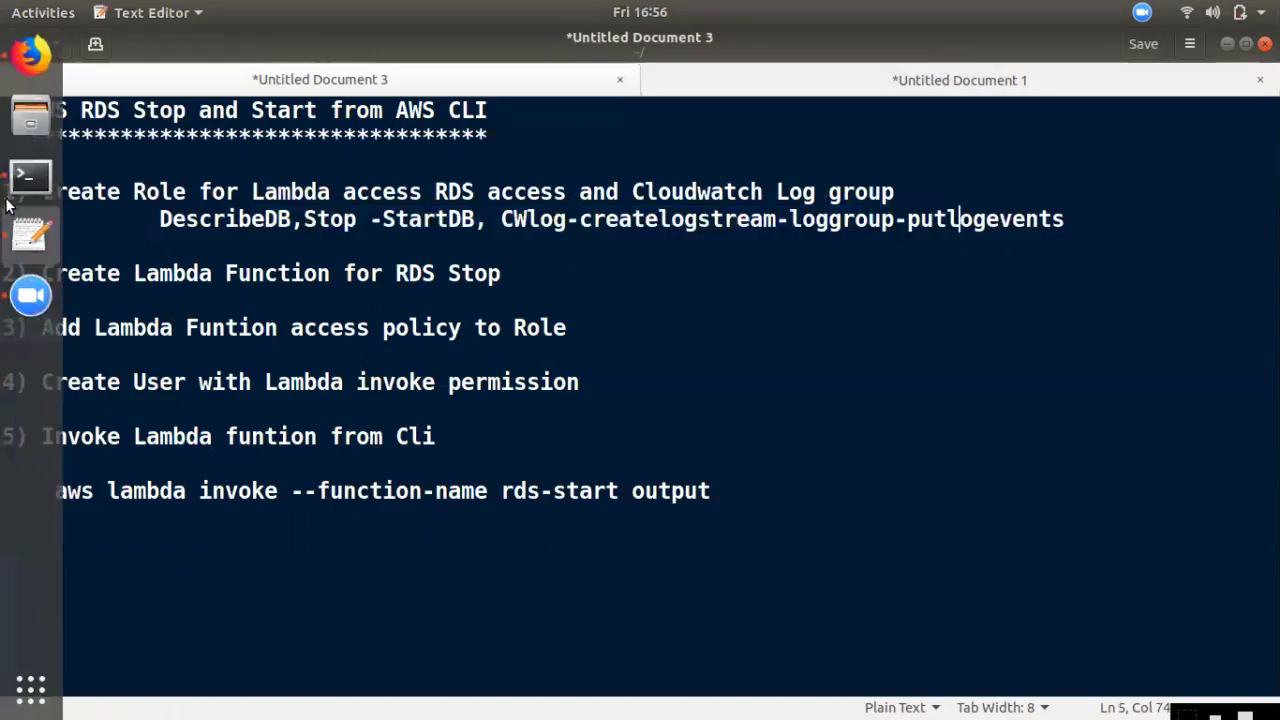
left_click_drag(265, 219, 487, 221)
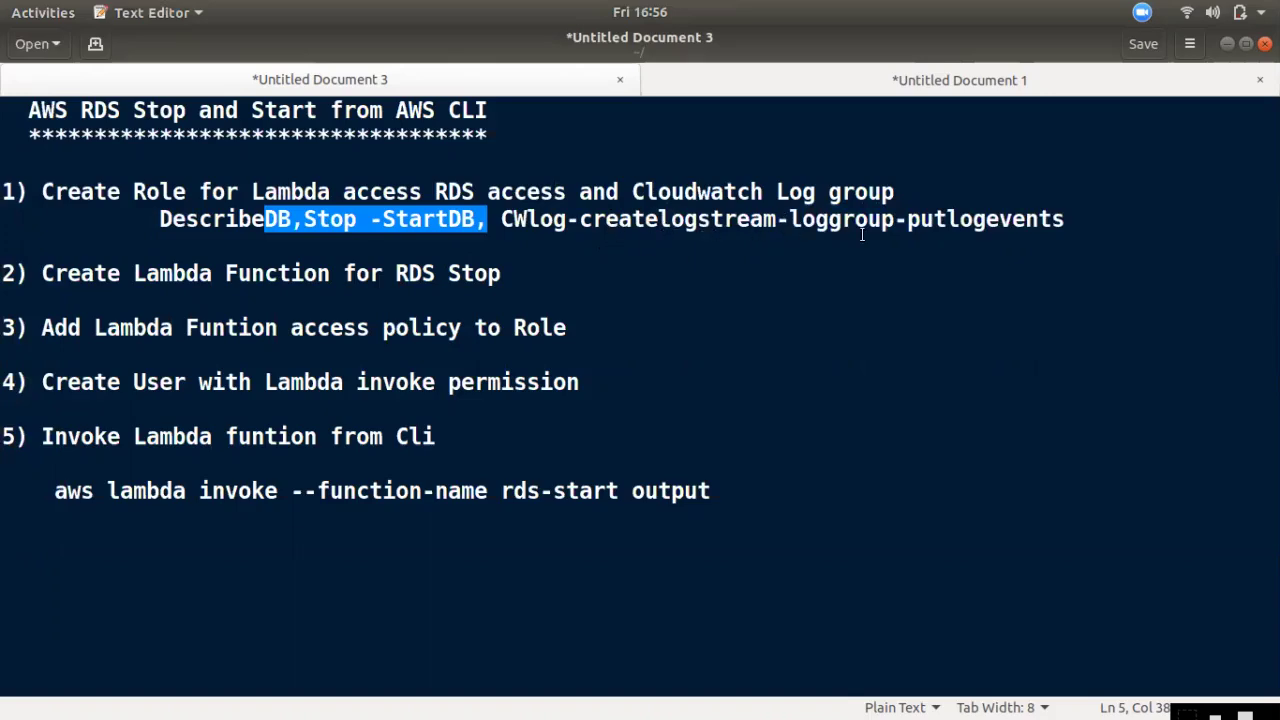
left_click_drag(1026, 219, 630, 221)
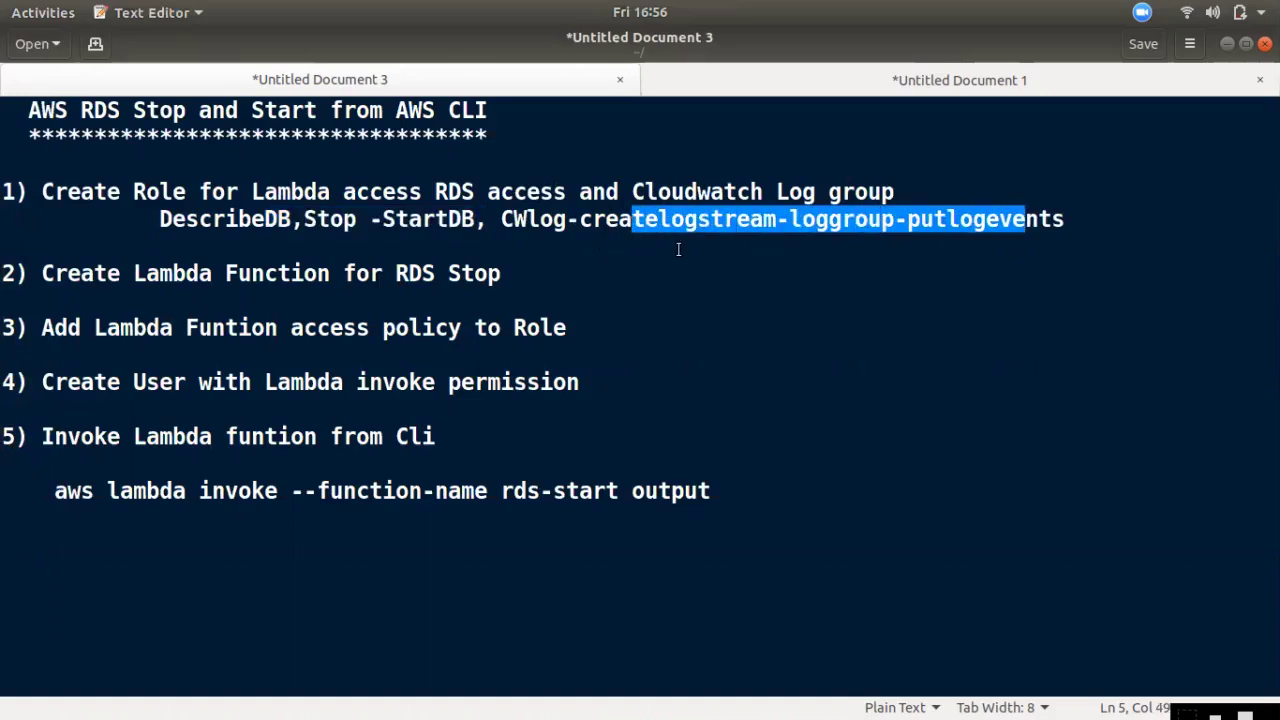
Switch to Firefox, search the web for "aws policy generator" and open the AWS Policy Generator page
mouse_move(20, 115)
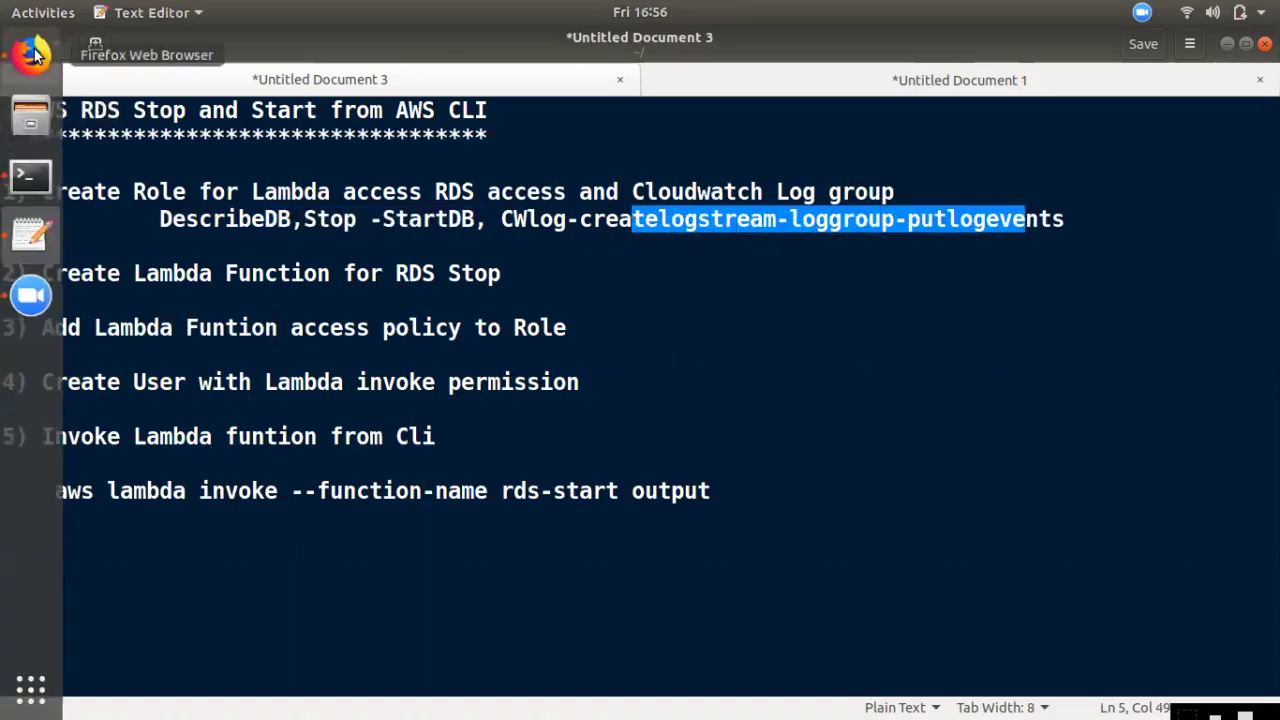
left_click(30, 60)
left_click(648, 68)
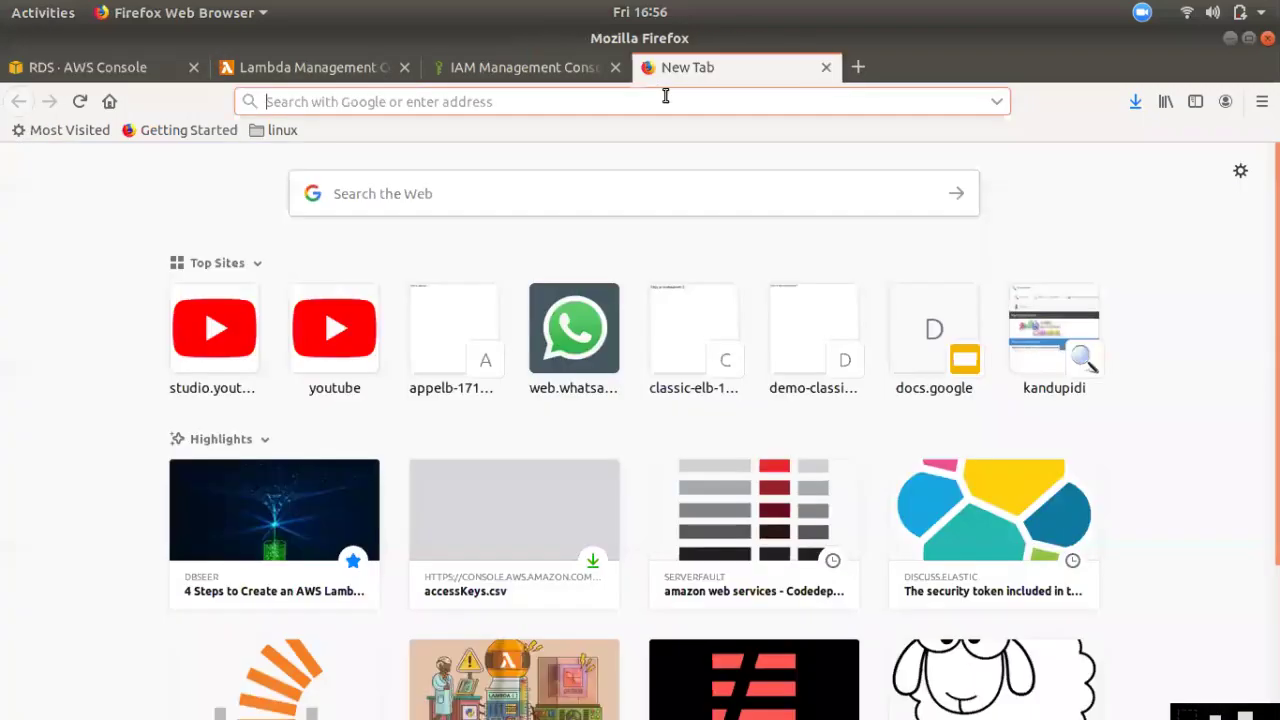
type("aws poli")
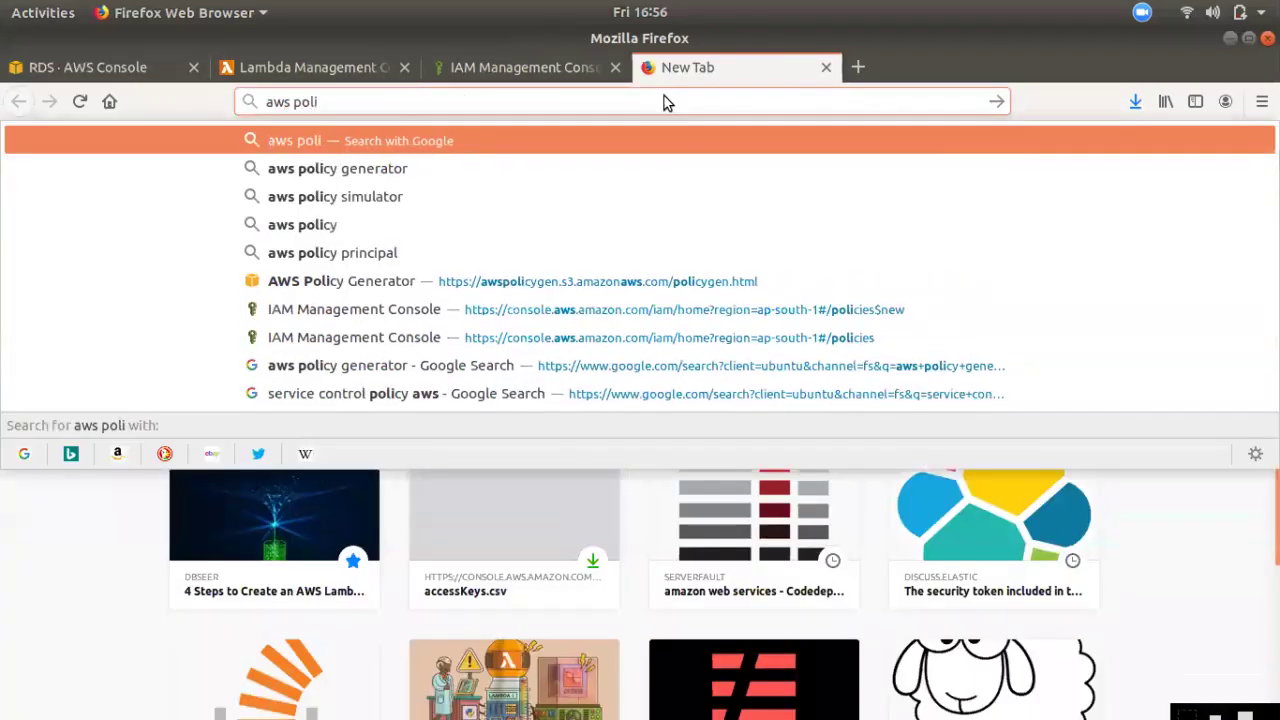
key("Down")
key("Return")
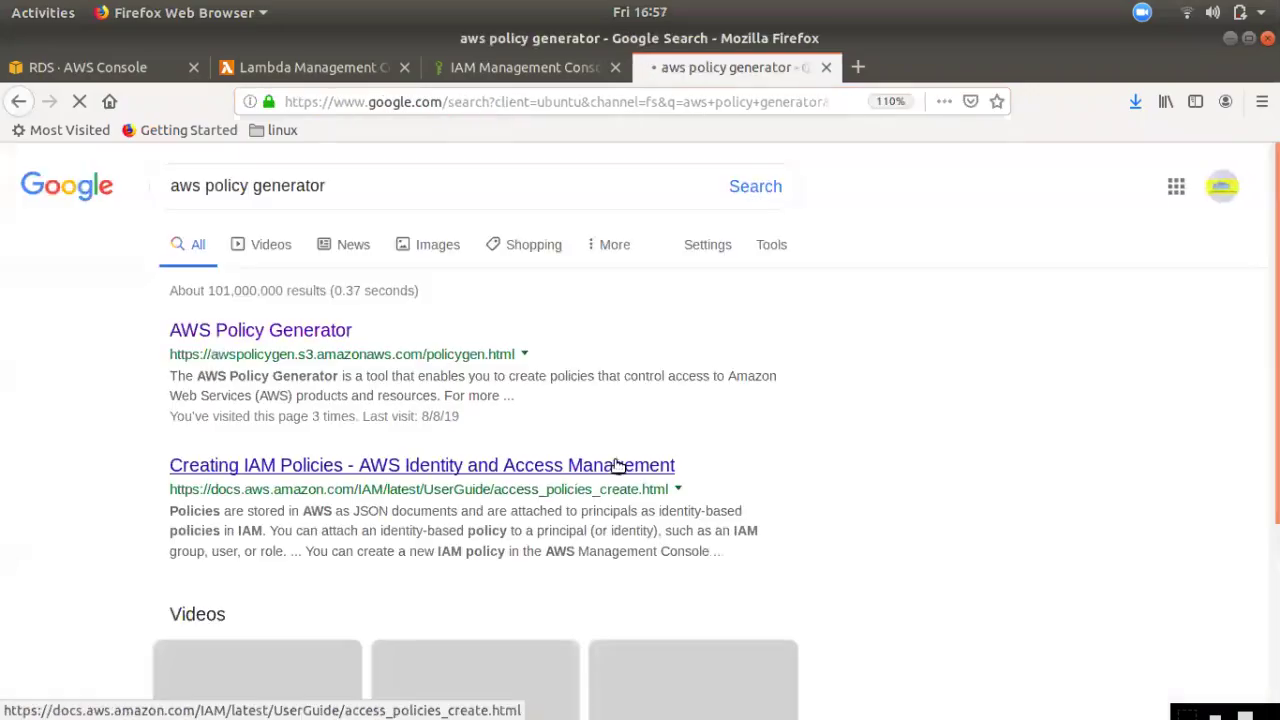
left_click(245, 331)
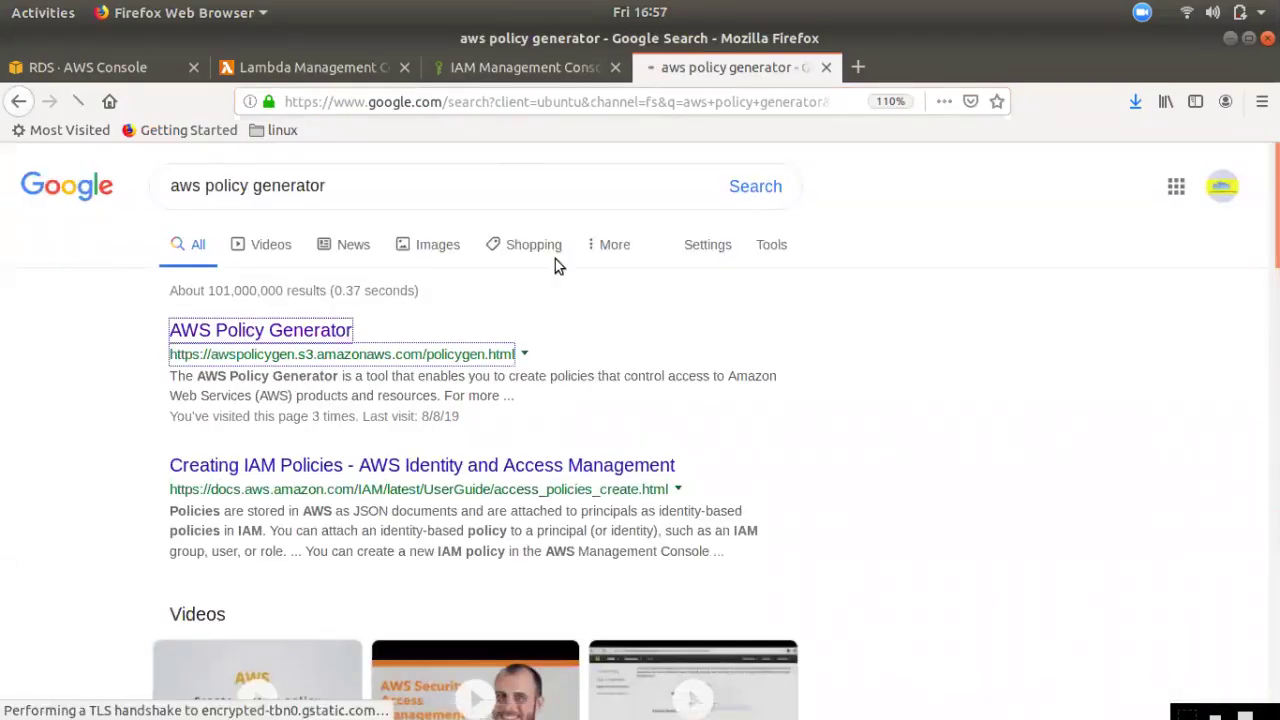
Open the Policies page in the IAM Management Console and return to the AWS Policy Generator
left_click(512, 70)
left_click(55, 421)
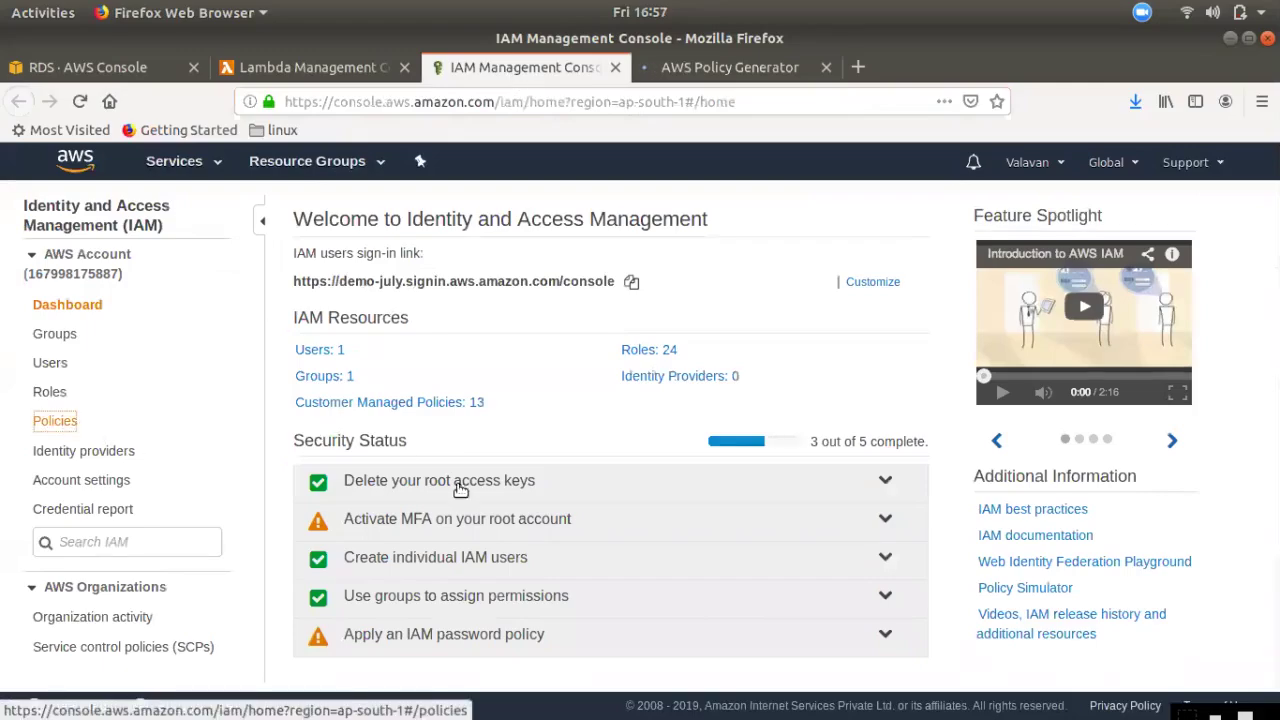
left_click(740, 67)
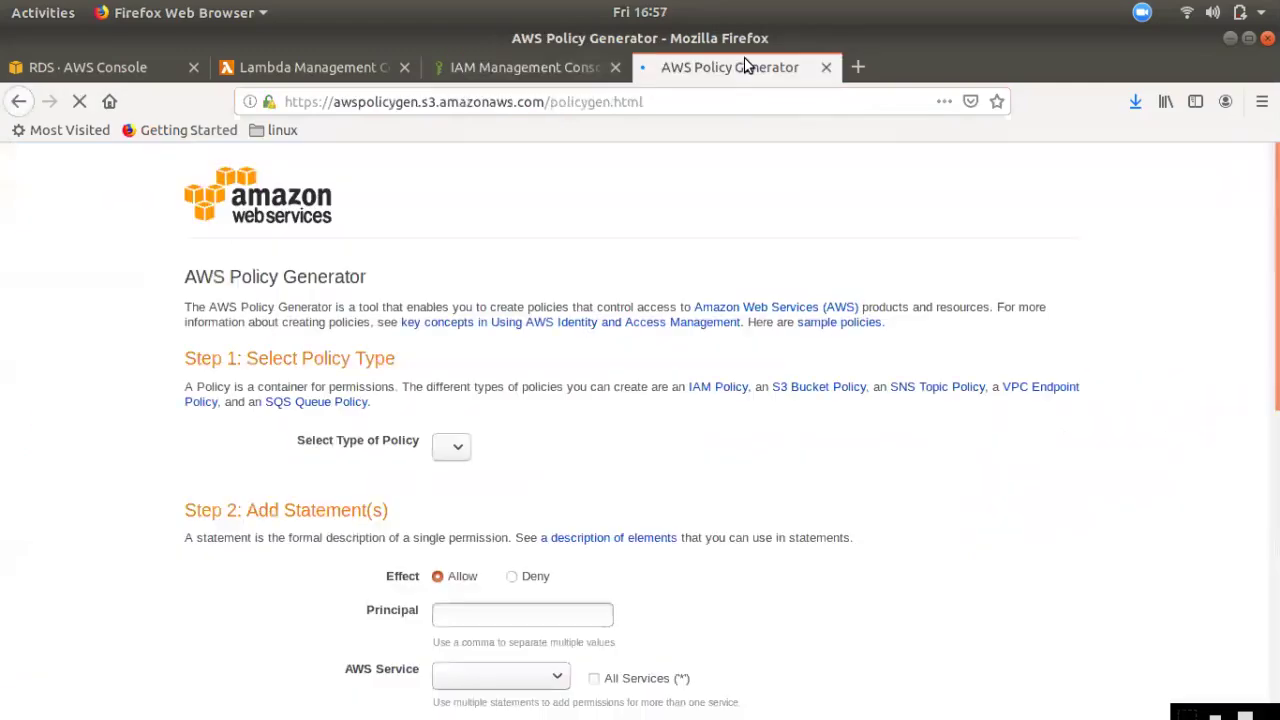
Set the policy type to IAM Policy and the statement's AWS service to Amazon RDS
left_click(530, 448)
left_click(493, 541)
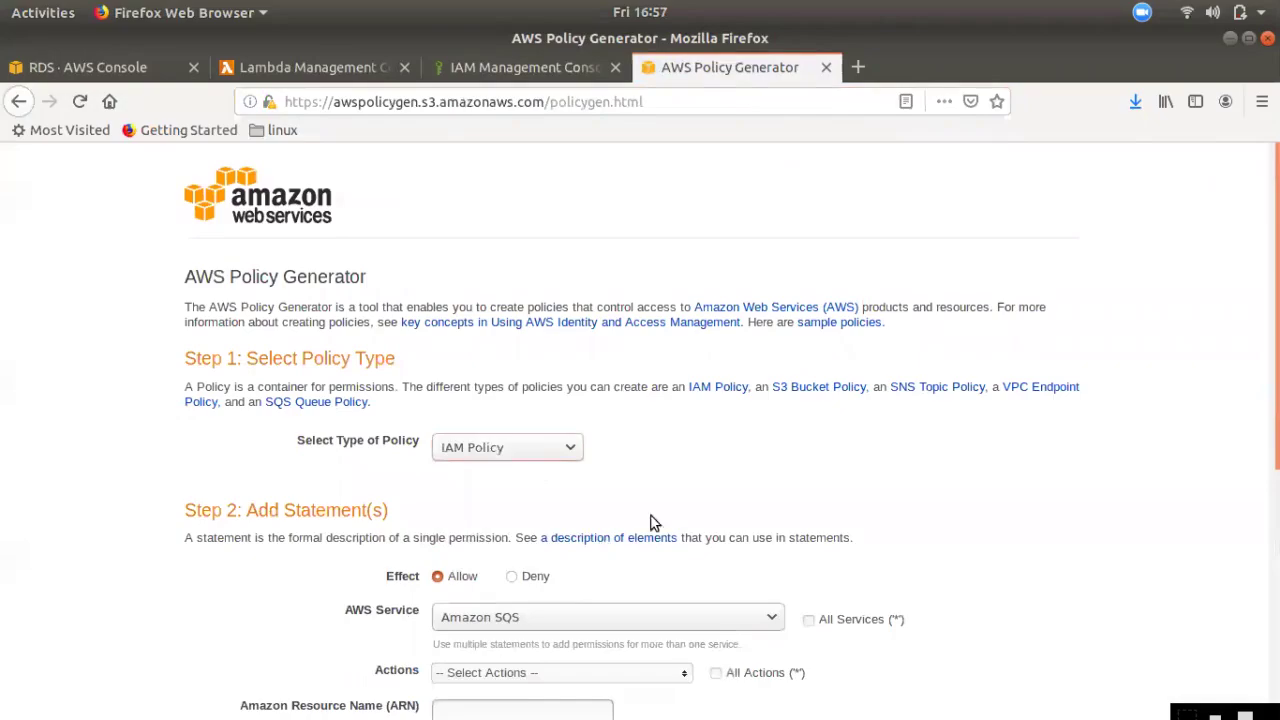
scroll(606, 463, "down", 3)
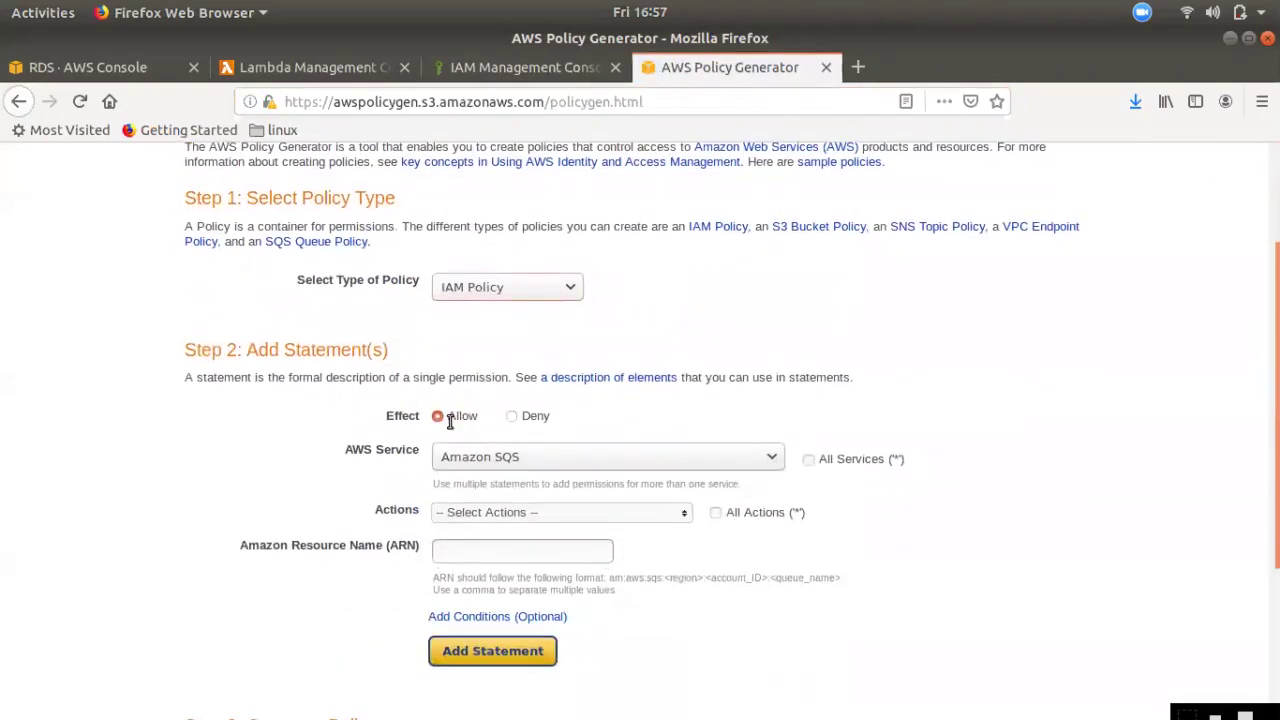
left_click(549, 467)
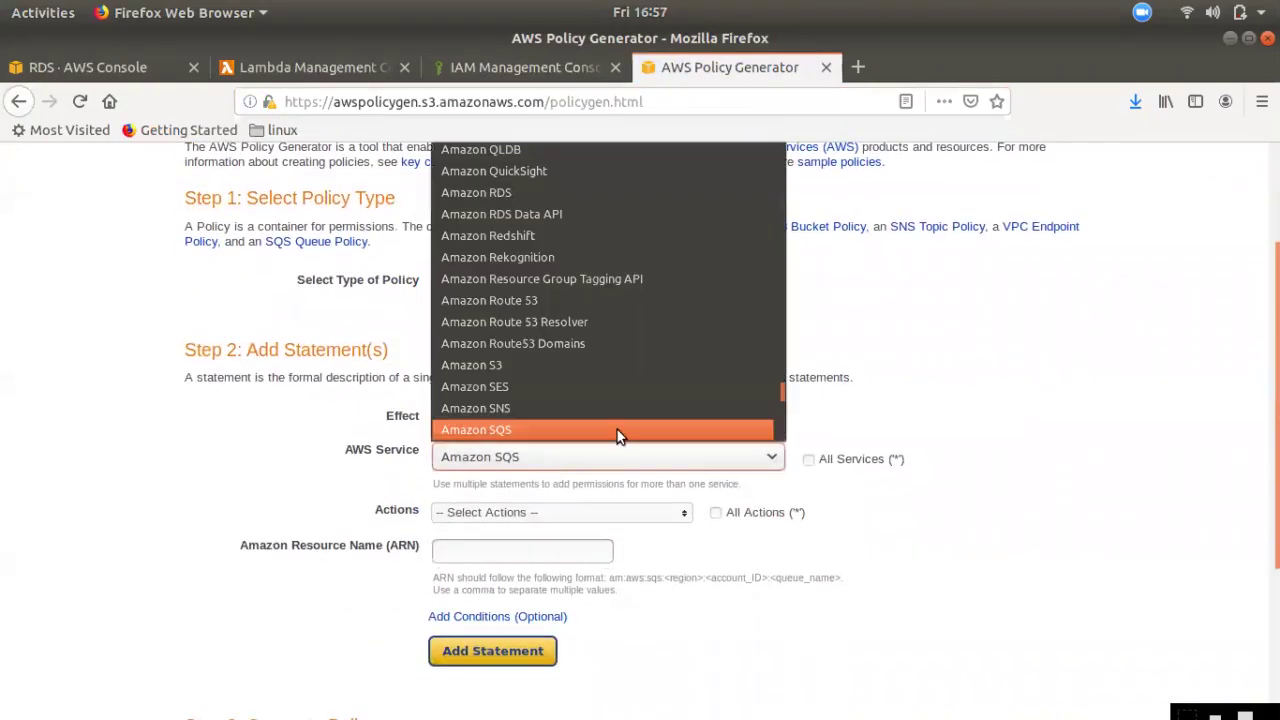
left_click(553, 193)
Select the RDS actions DescribeDBInstances, StartDBInstance and StopDBInstance for the statement
scroll(543, 425, "down", 3)
left_click(558, 354)
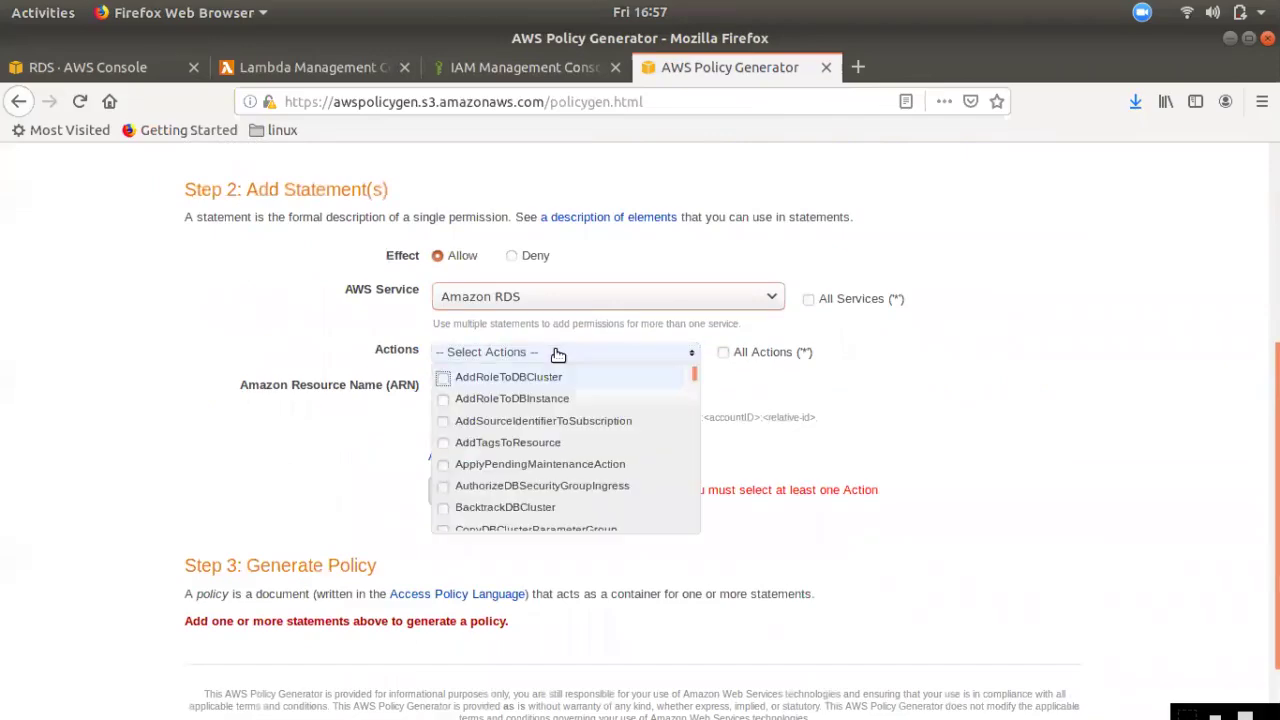
scroll(510, 460, "down", 10)
scroll(514, 458, "down", 12)
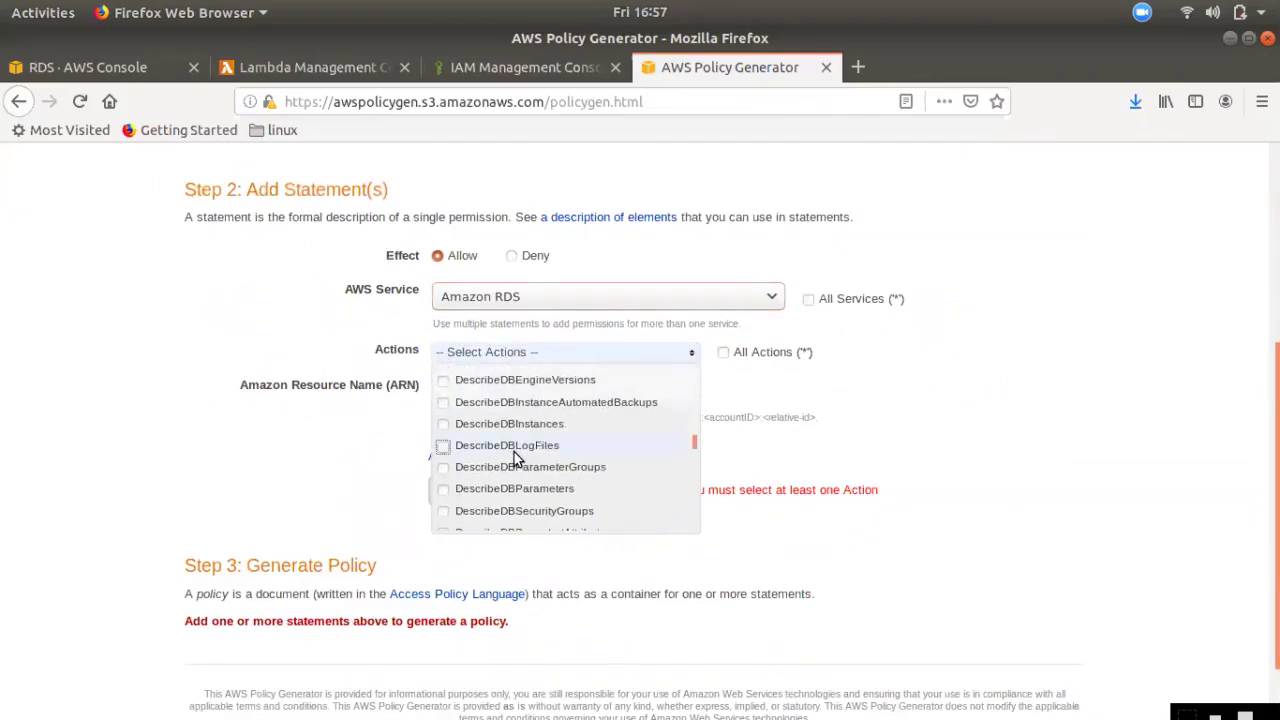
left_click(443, 424)
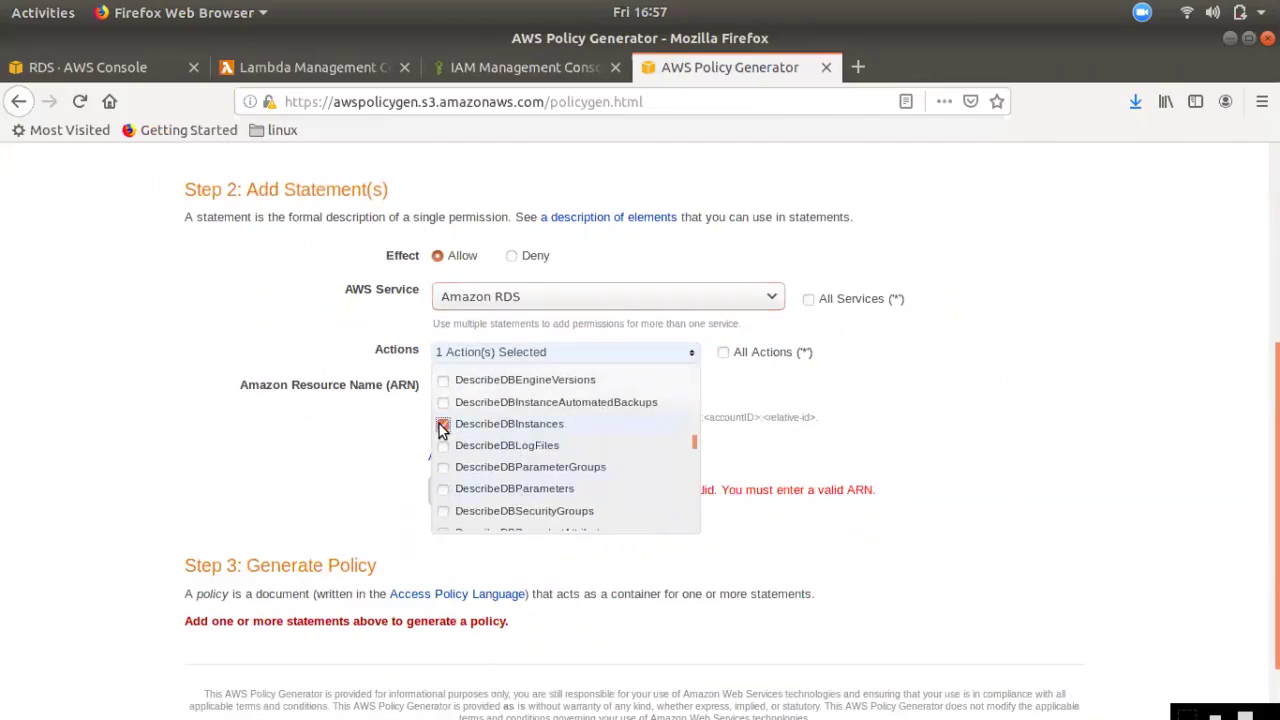
scroll(510, 491, "down", 15)
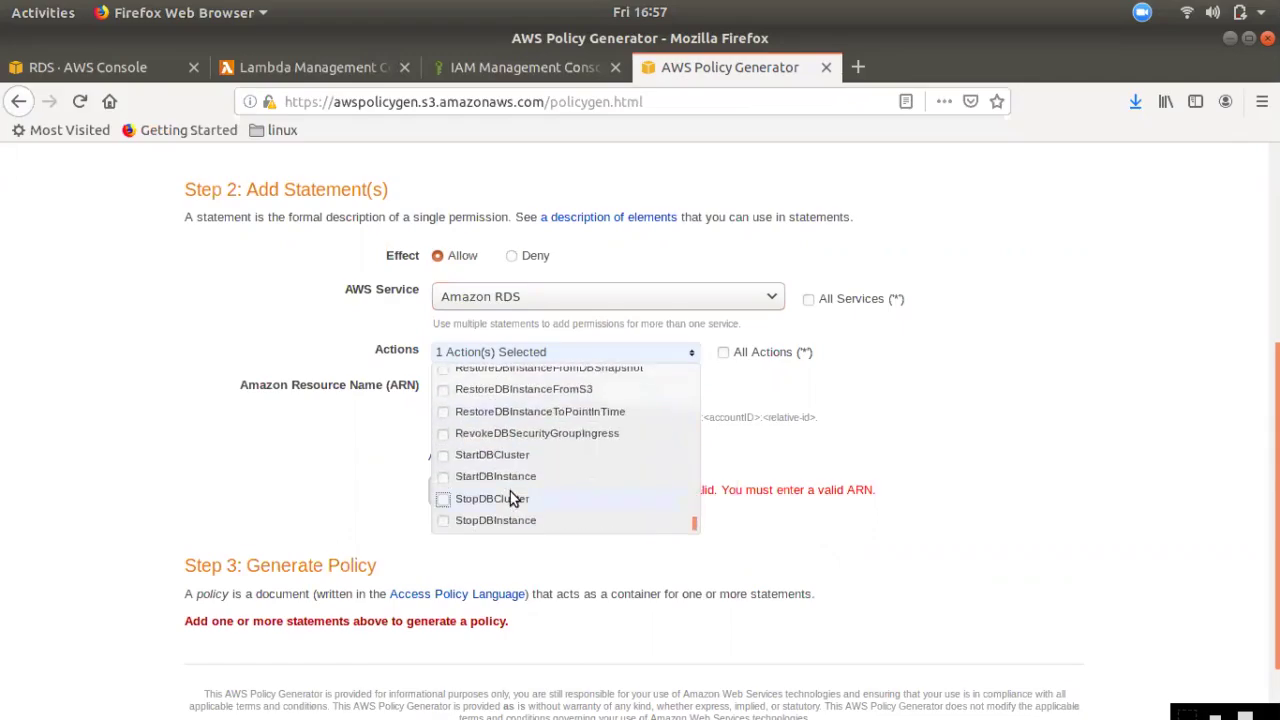
left_click(443, 477)
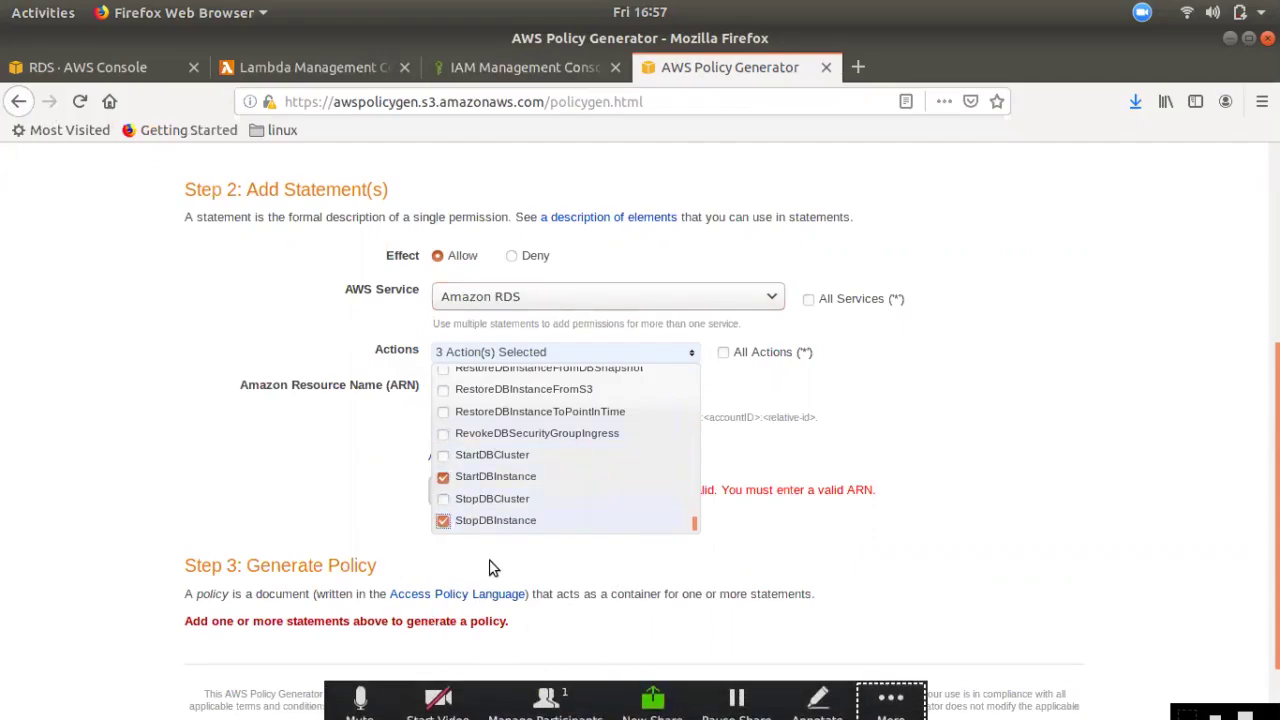
left_click(612, 580)
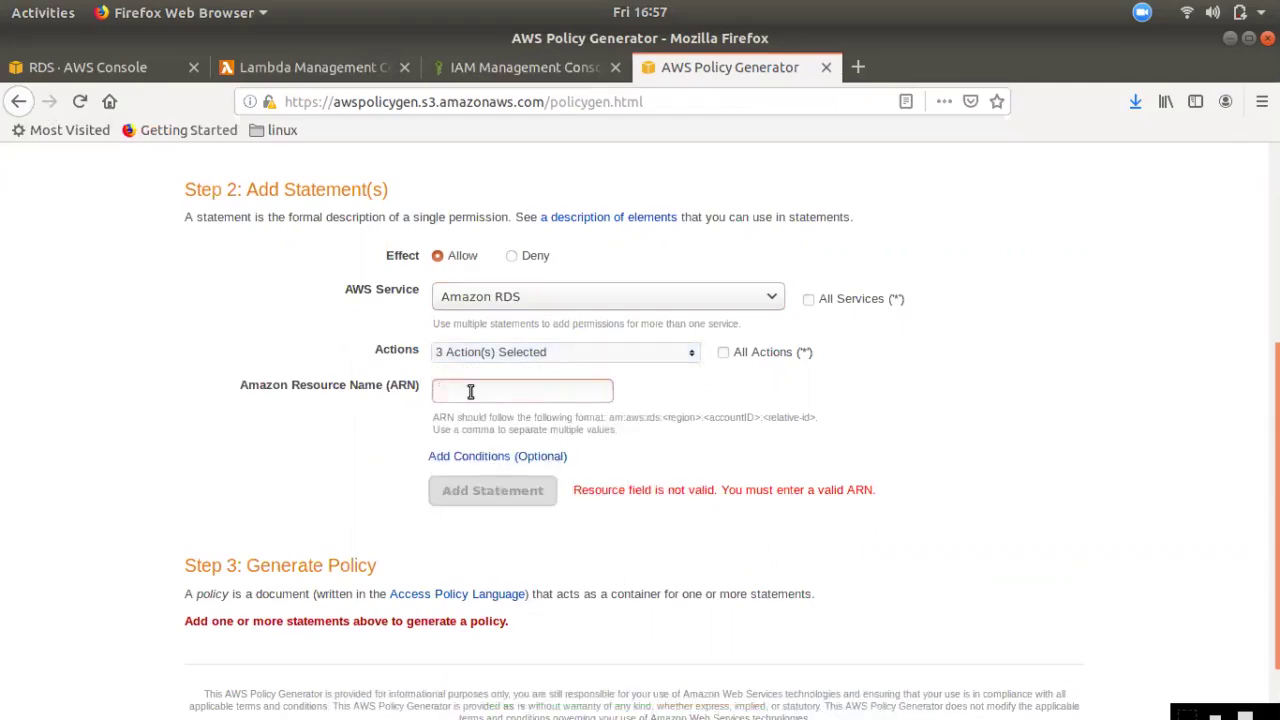
Set the Amazon Resource Name to * and add the RDS statement to the policy
type("*")
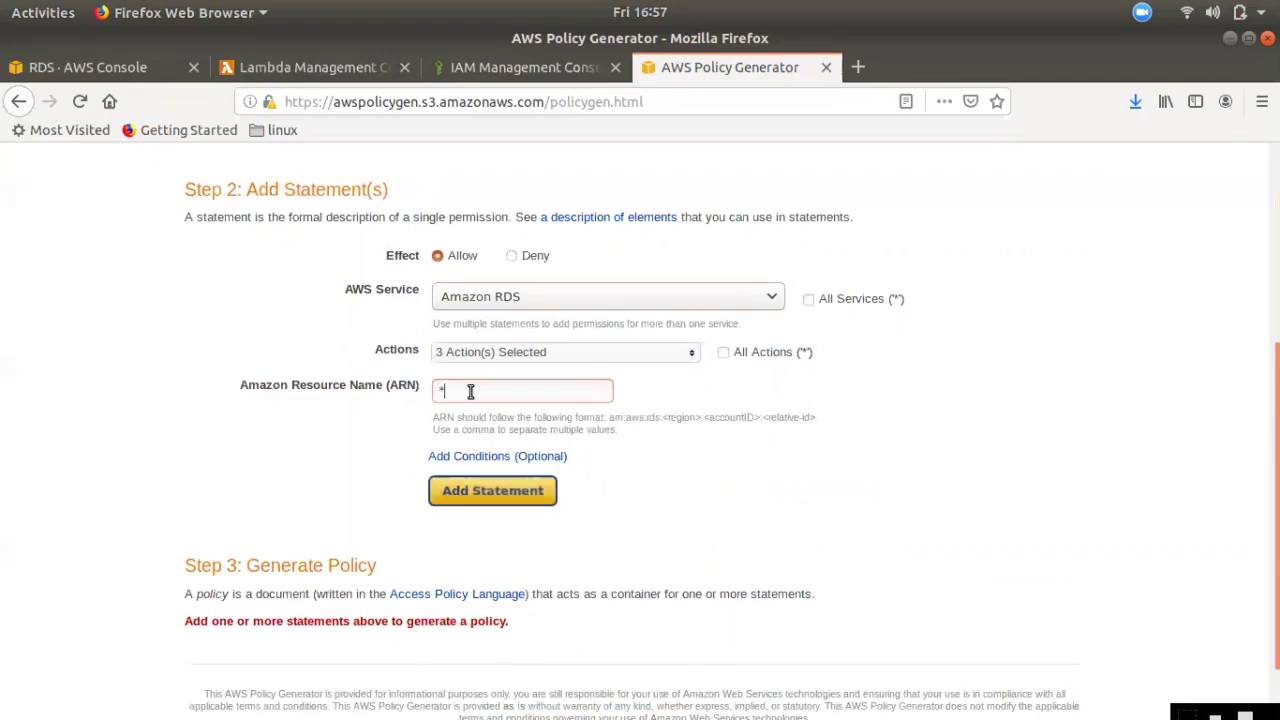
left_click(522, 489)
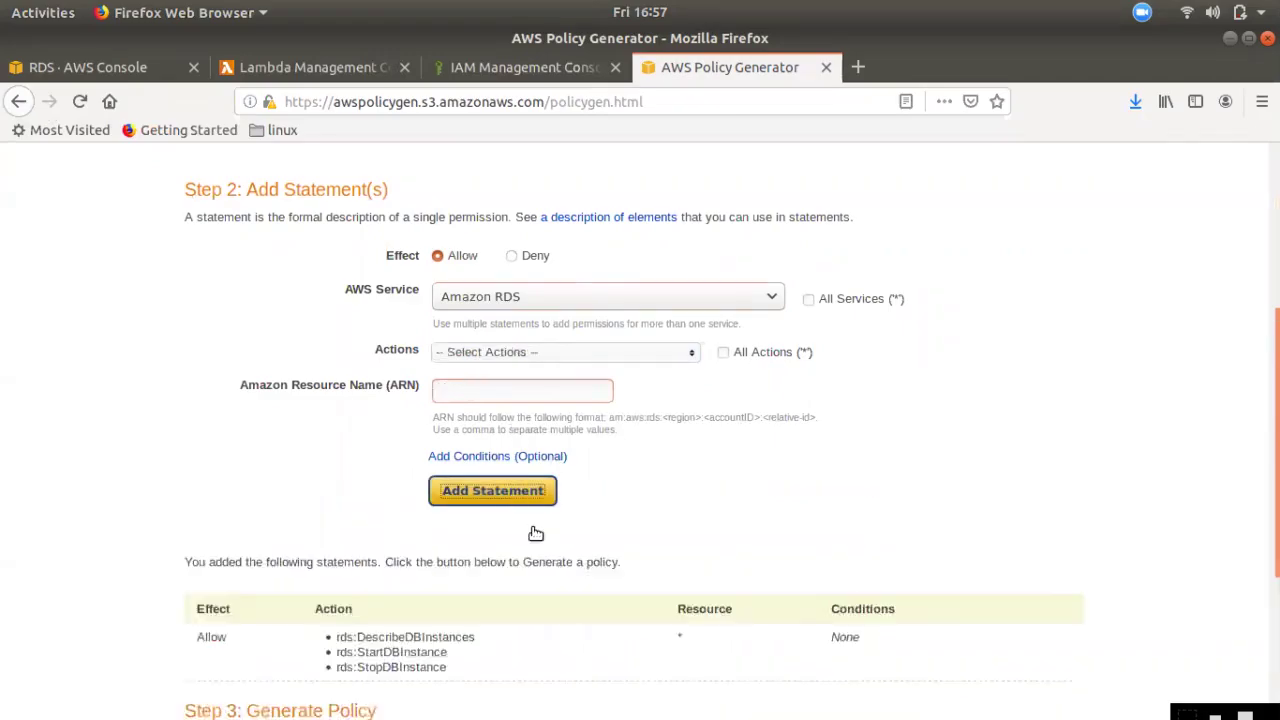
scroll(531, 531, "down", 5)
scroll(608, 511, "up", 10)
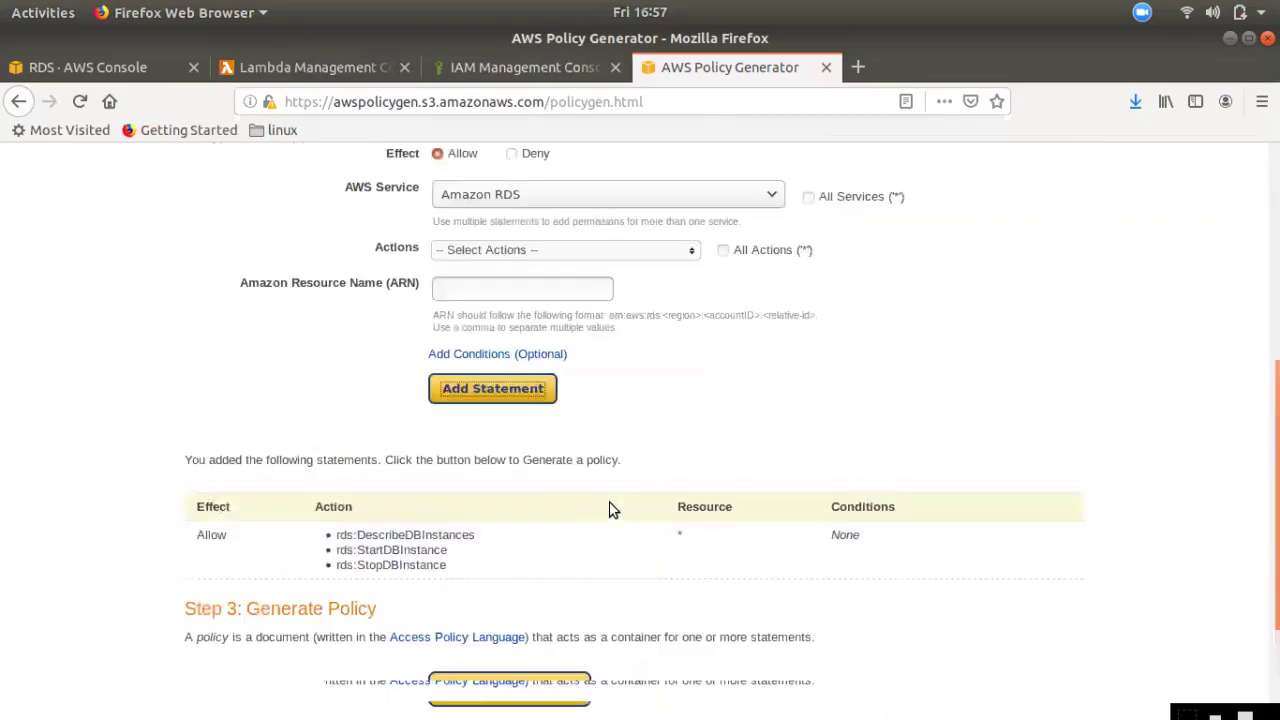
Set the AWS service of the second statement to Amazon CloudWatch Logs
scroll(610, 515, "down", 5)
left_click(540, 349)
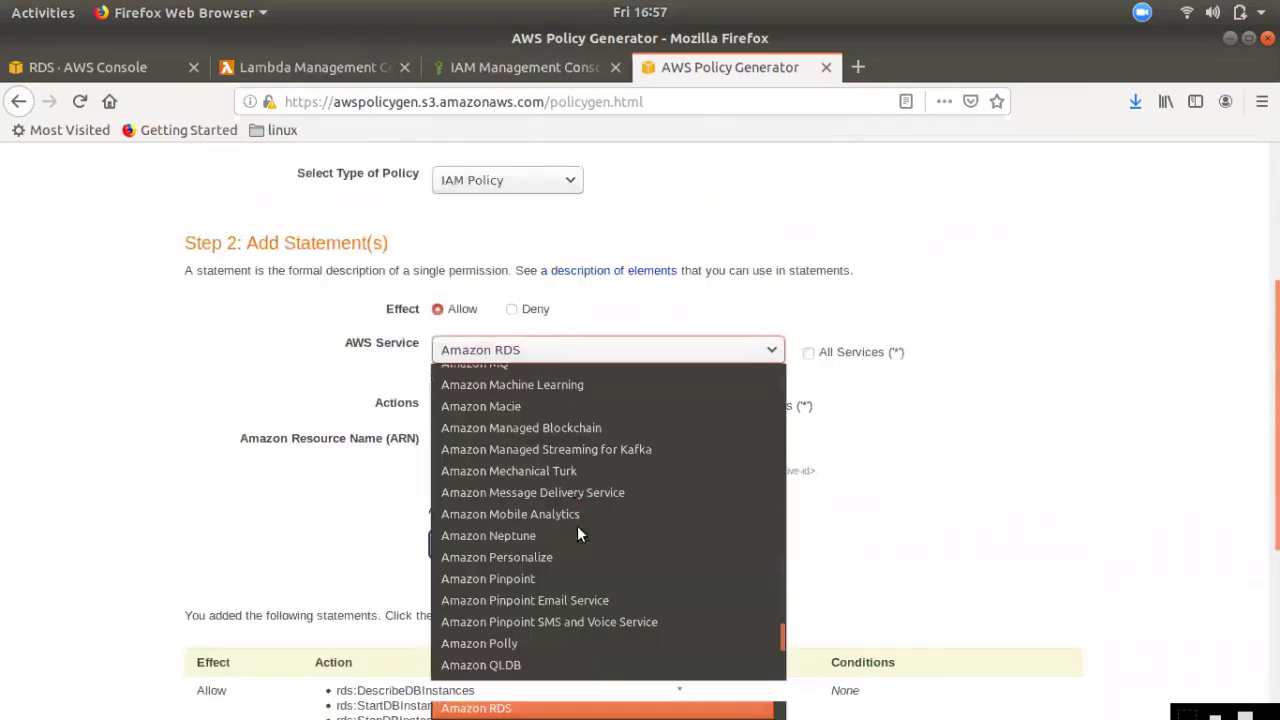
scroll(611, 578, "up", 5)
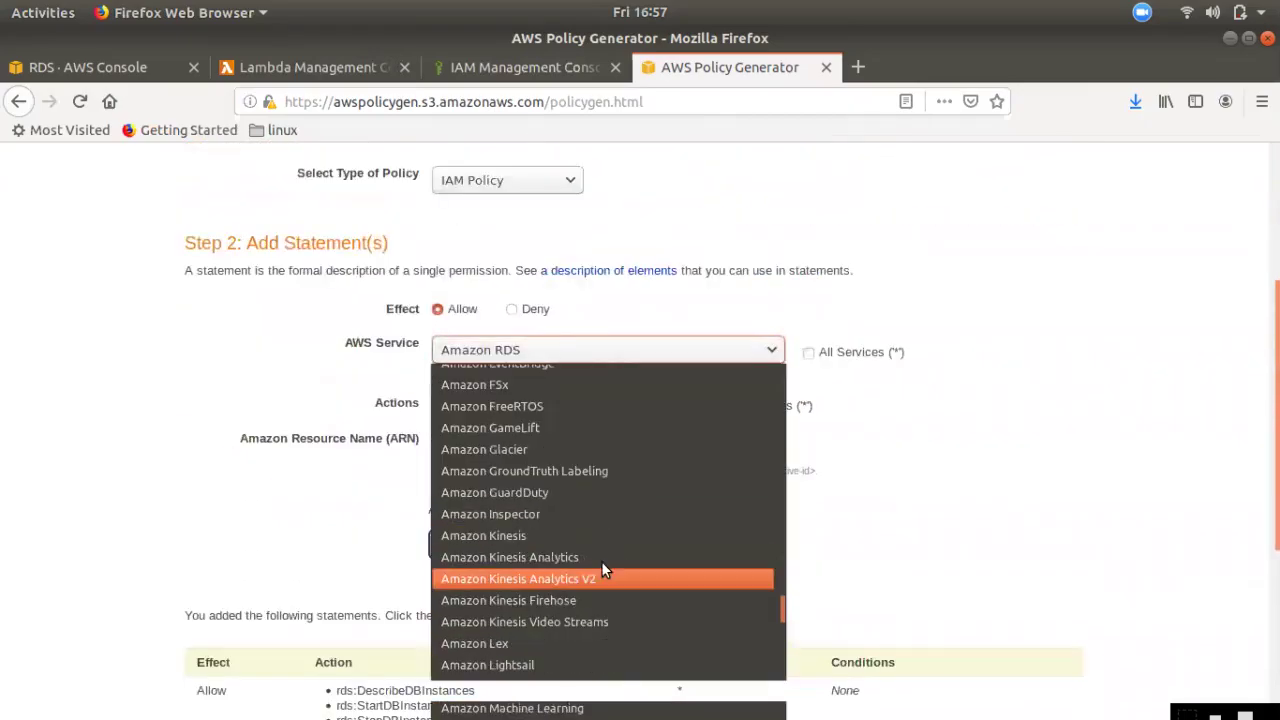
scroll(605, 559, "up", 10)
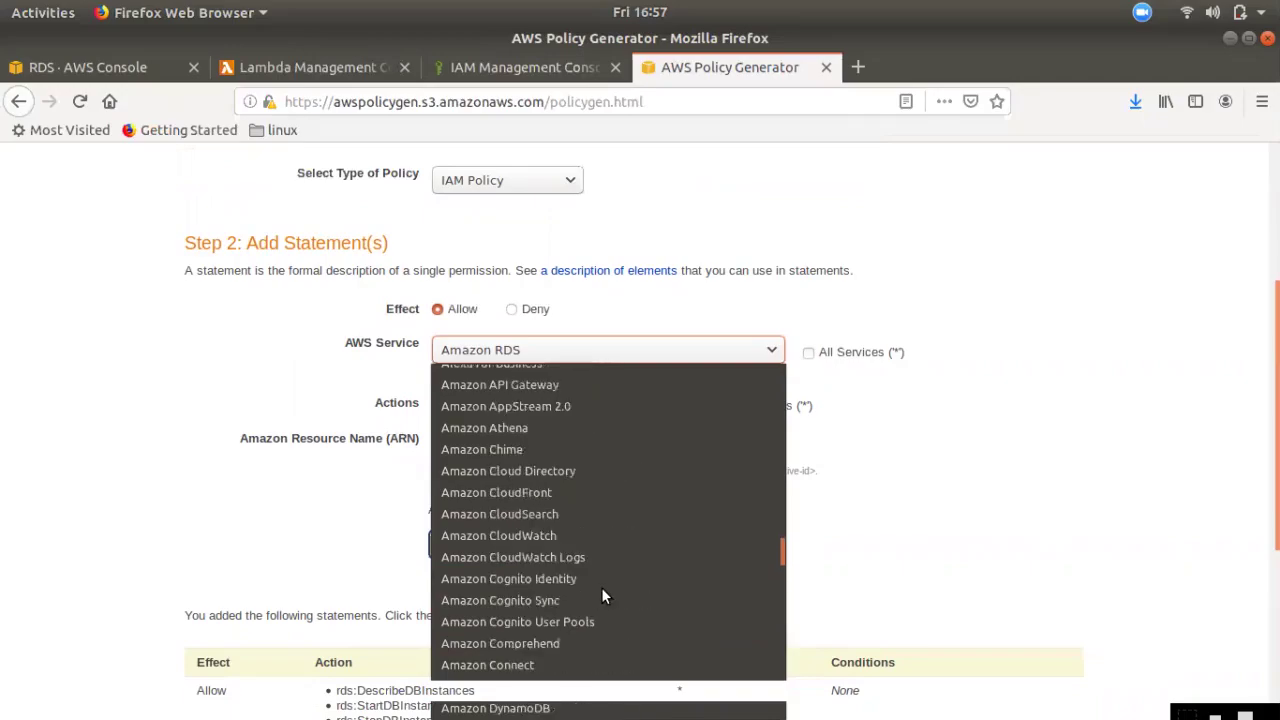
left_click(583, 557)
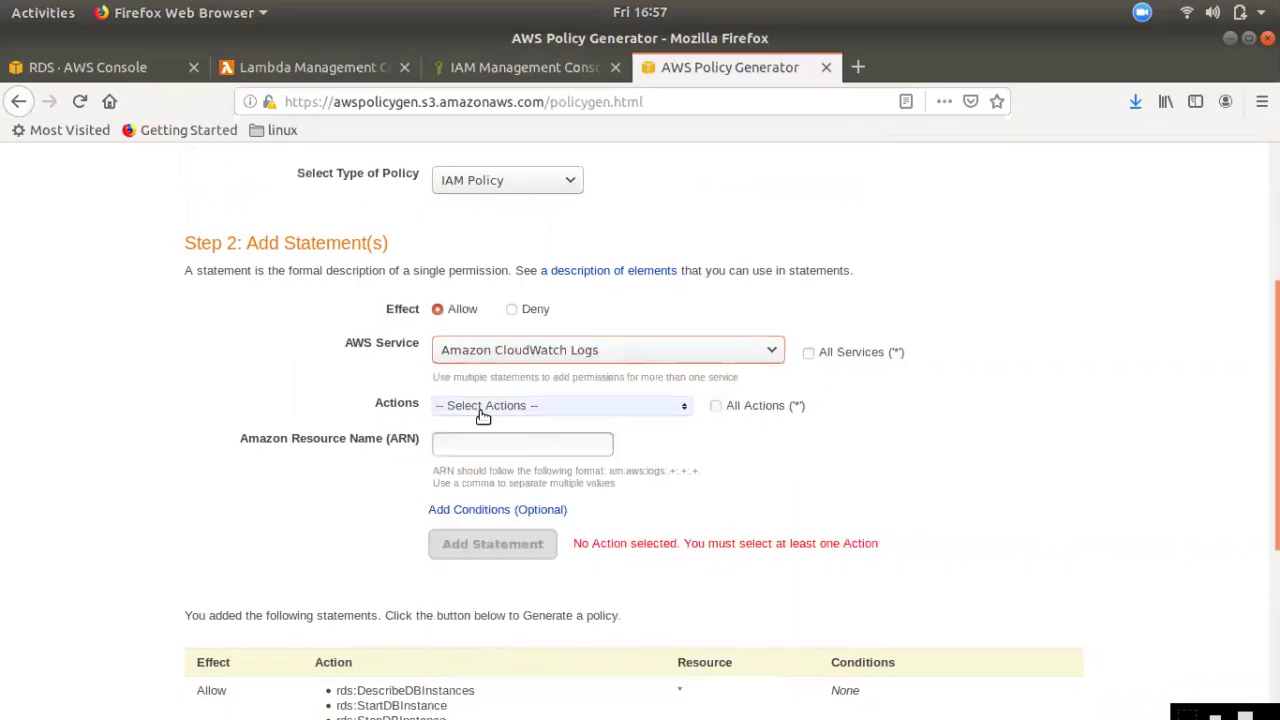
Select the PutLogEvents action for the CloudWatch Logs statement
left_click(487, 408)
scroll(486, 530, "down", 7)
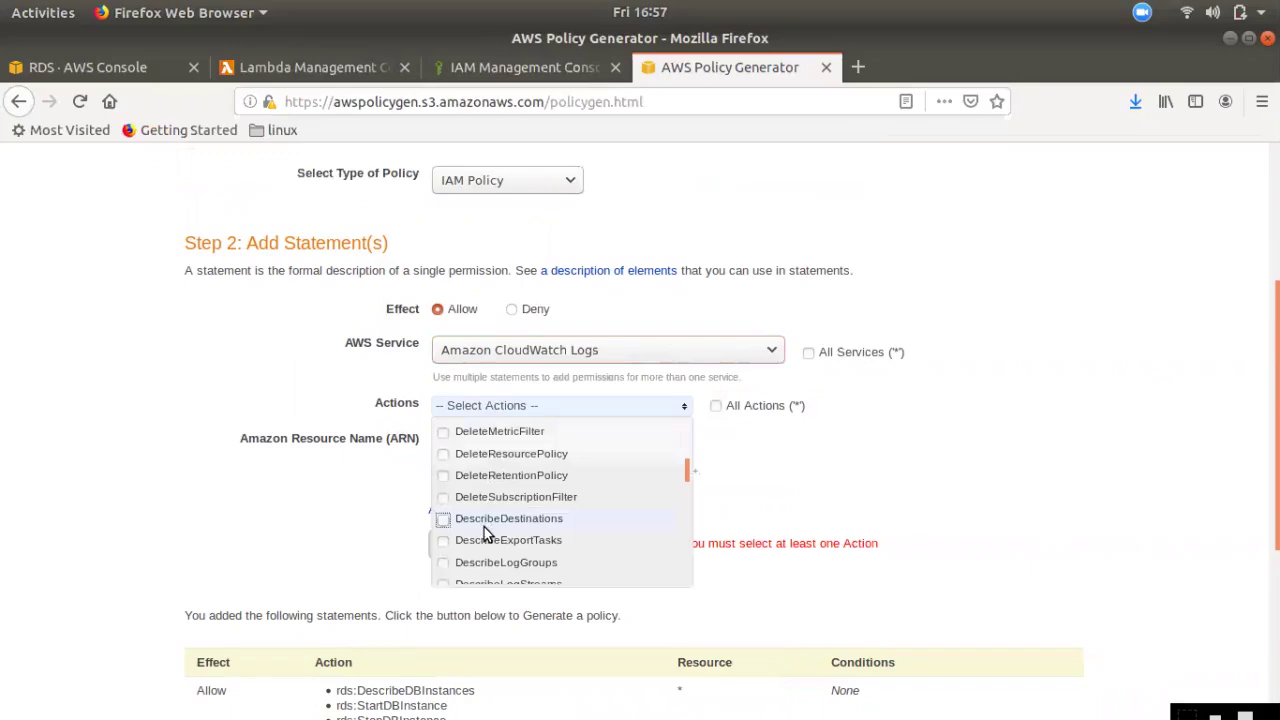
scroll(484, 548, "up", 3)
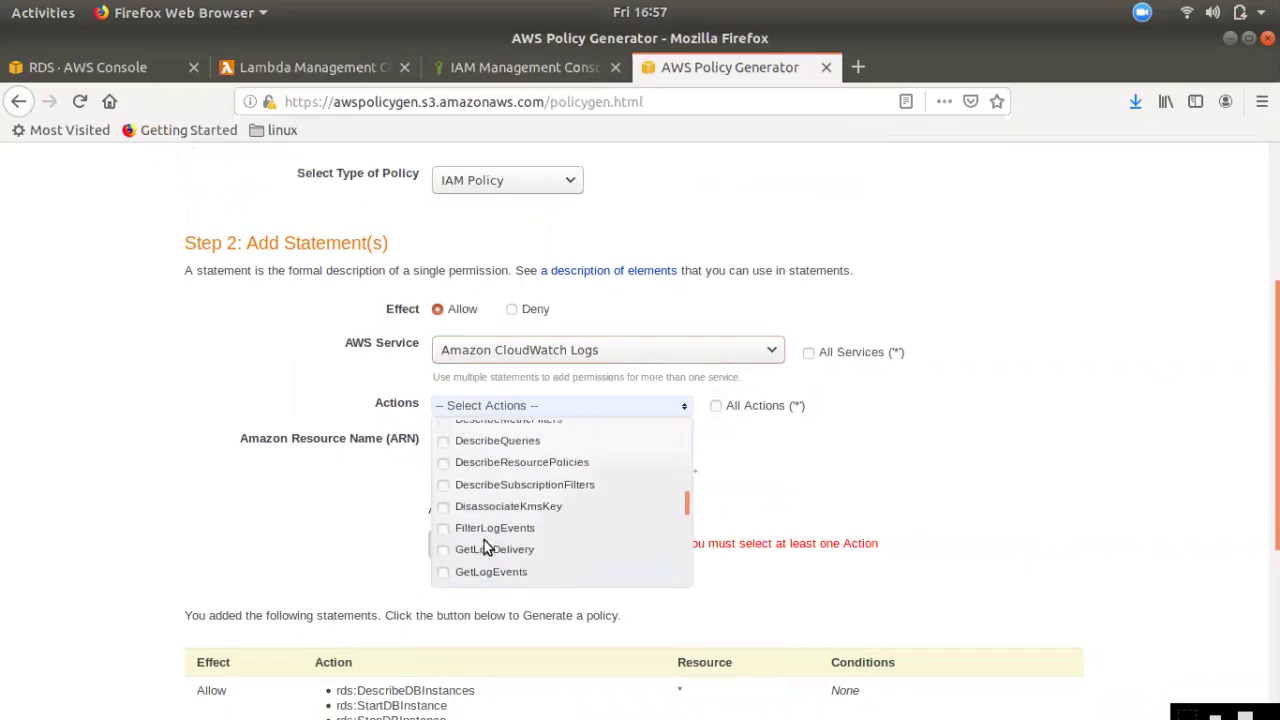
scroll(508, 528, "up", 1)
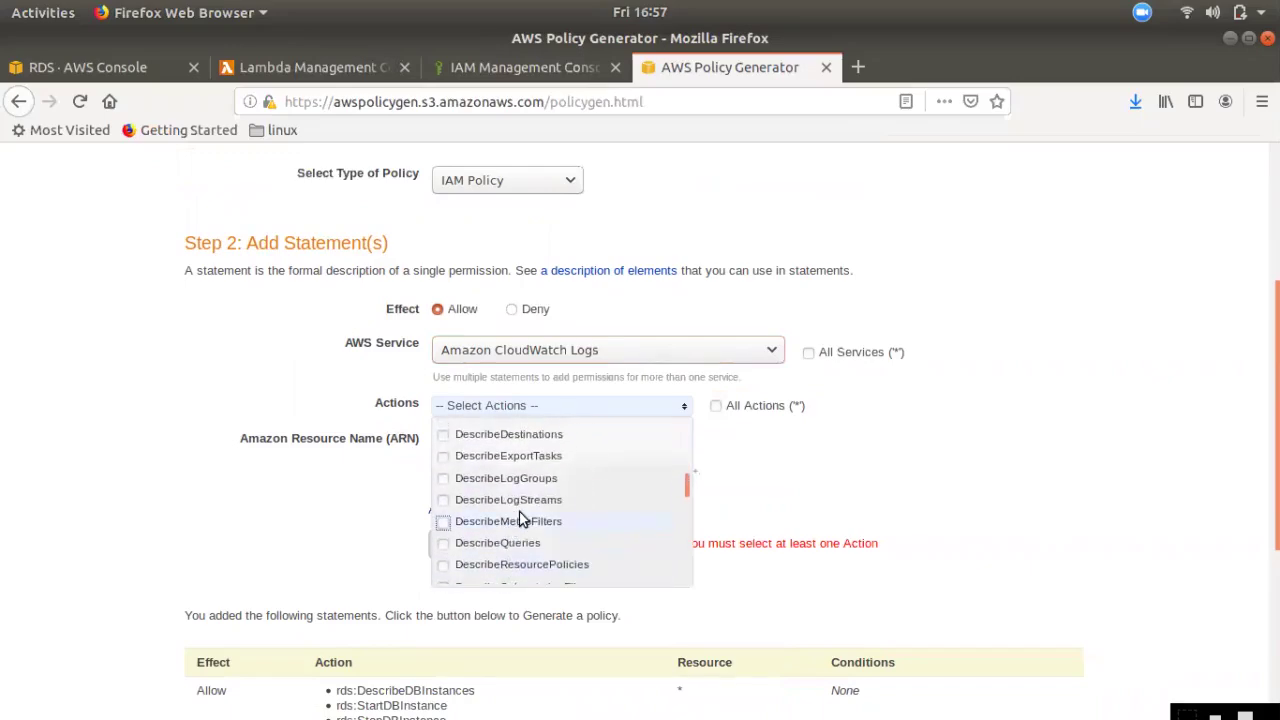
mouse_move(6, 222)
scroll(533, 544, "down", 4)
scroll(538, 549, "down", 3)
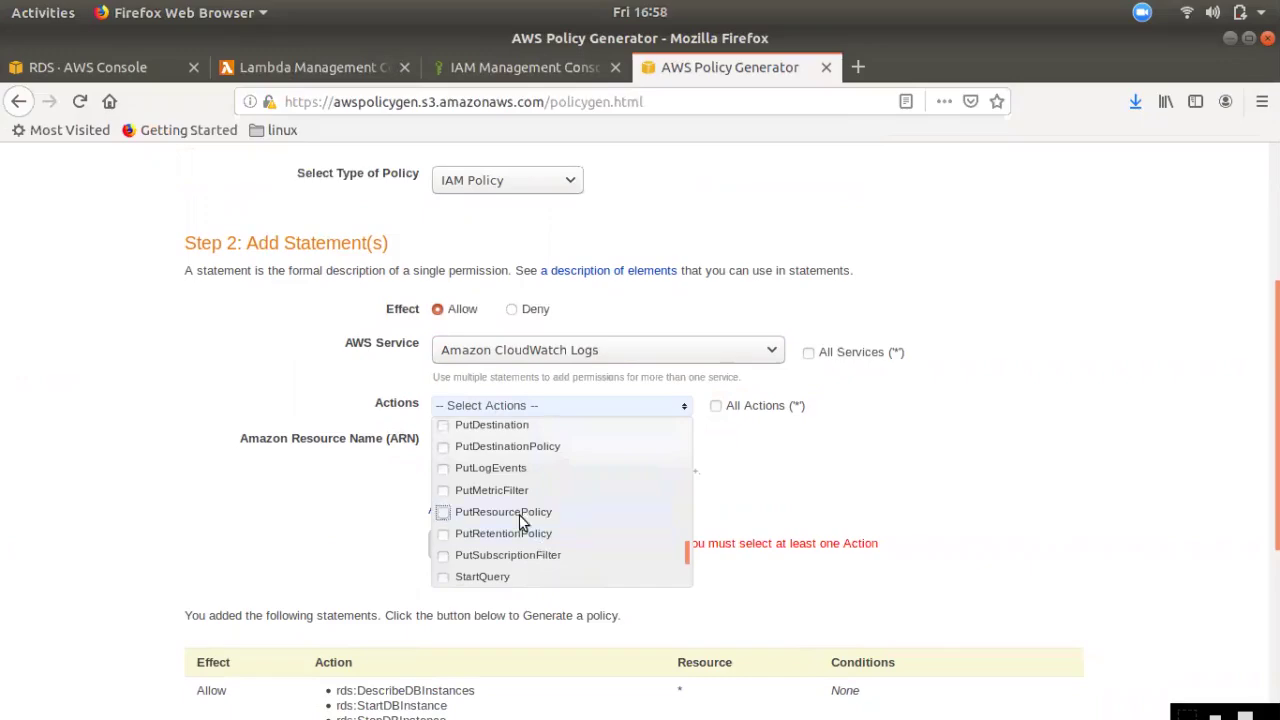
left_click(437, 466)
scroll(555, 532, "down", 2)
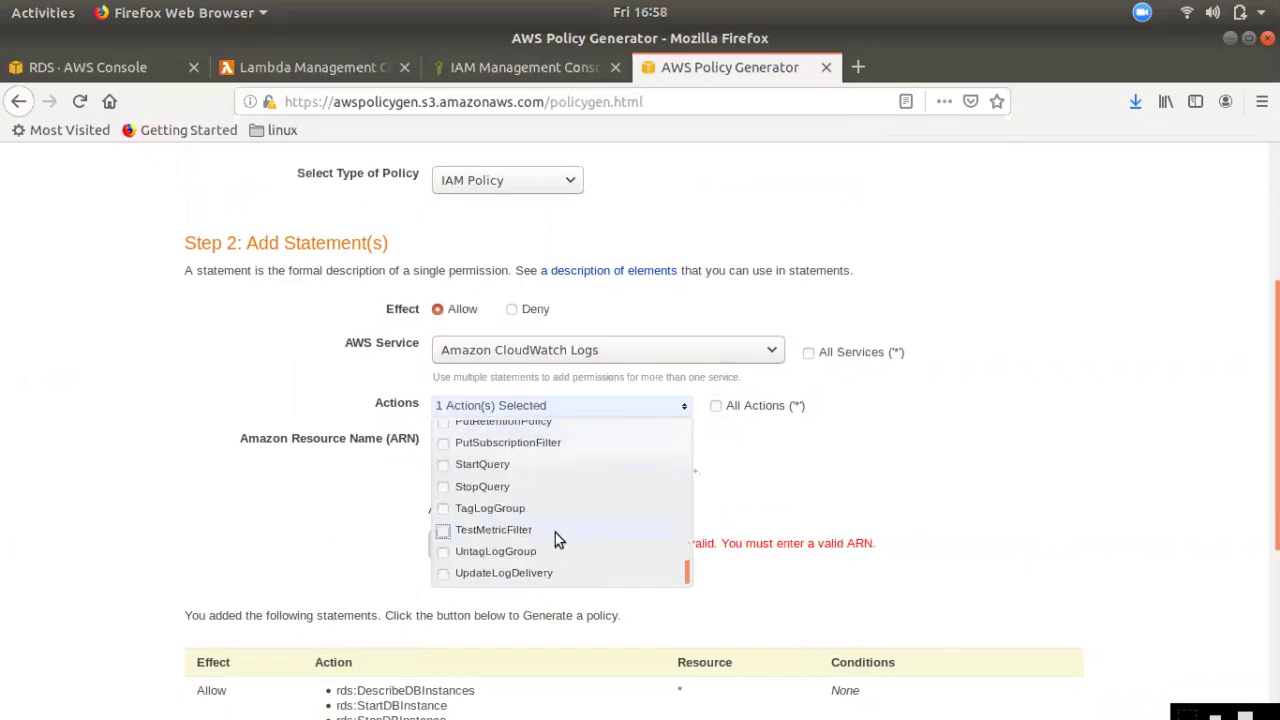
Add the CreateLogGroup and CreateLogStream actions to the CloudWatch Logs statement
scroll(555, 535, "up", 10)
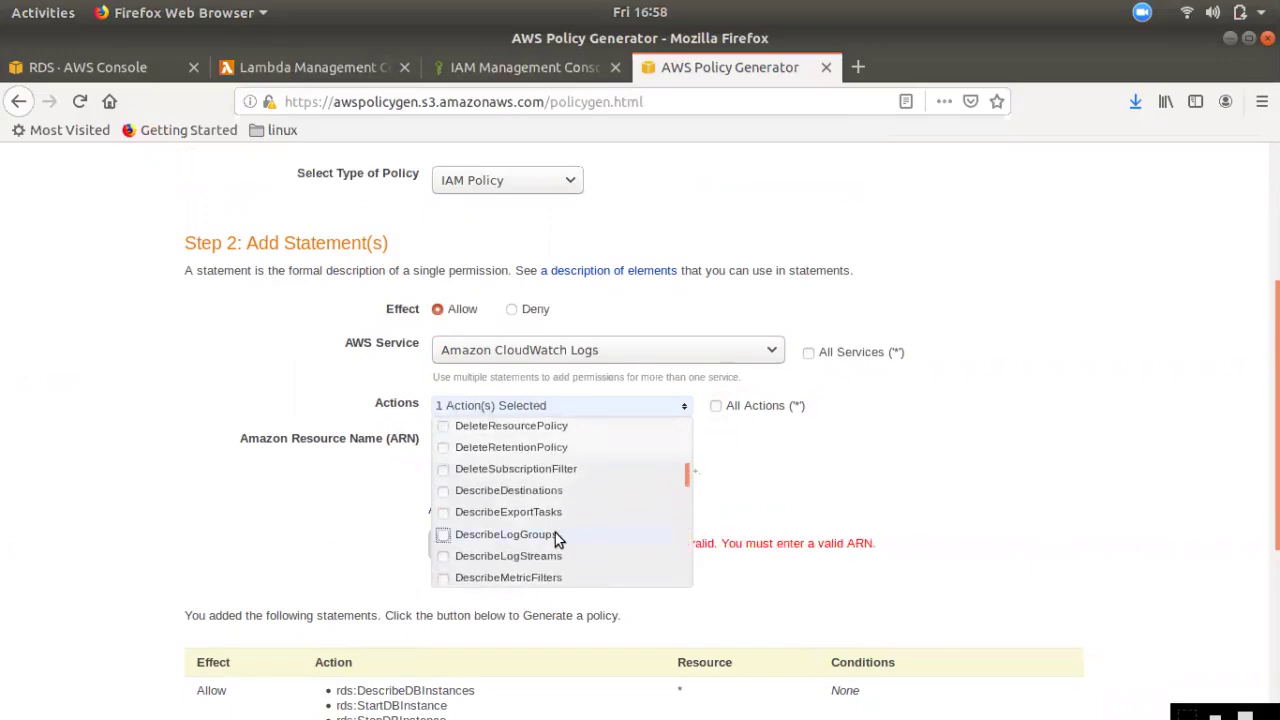
scroll(555, 538, "up", 1)
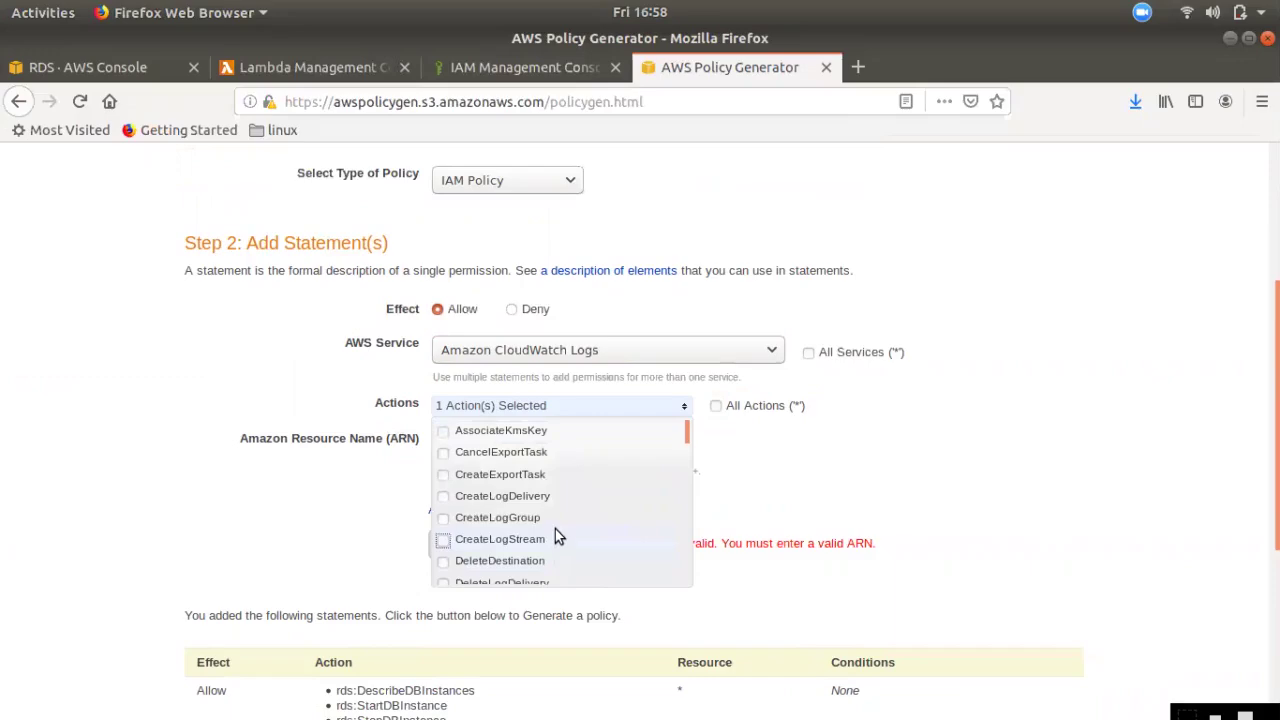
left_click(446, 520)
scroll(560, 550, "down", 4)
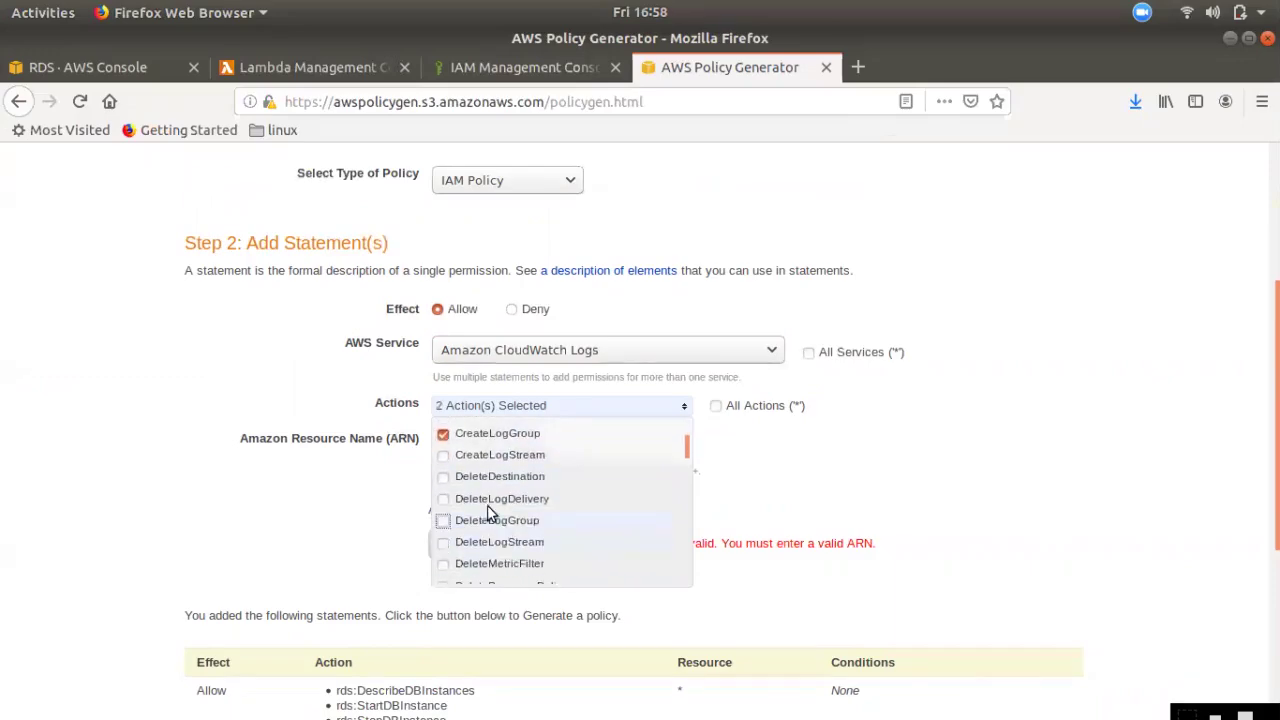
left_click(768, 520)
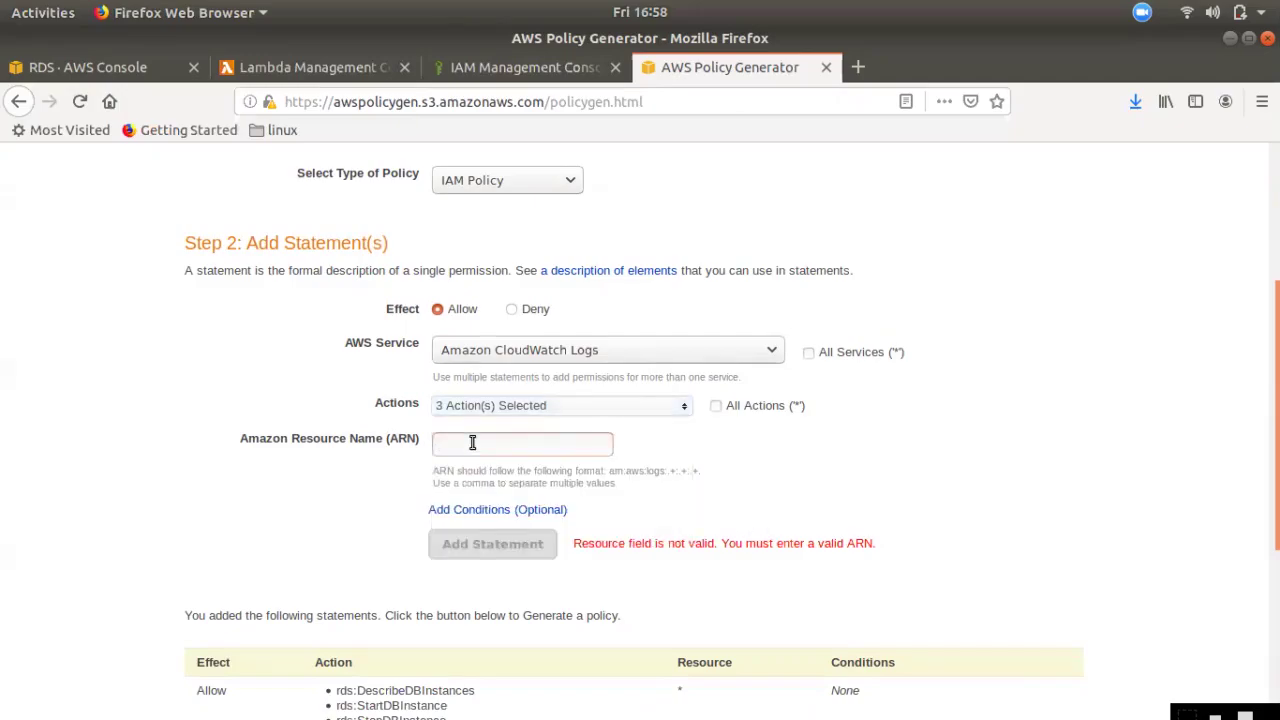
Set the Amazon Resource Name to * and add the CloudWatch Logs statement to the policy
left_click(472, 442)
type("*")
left_click(492, 544)
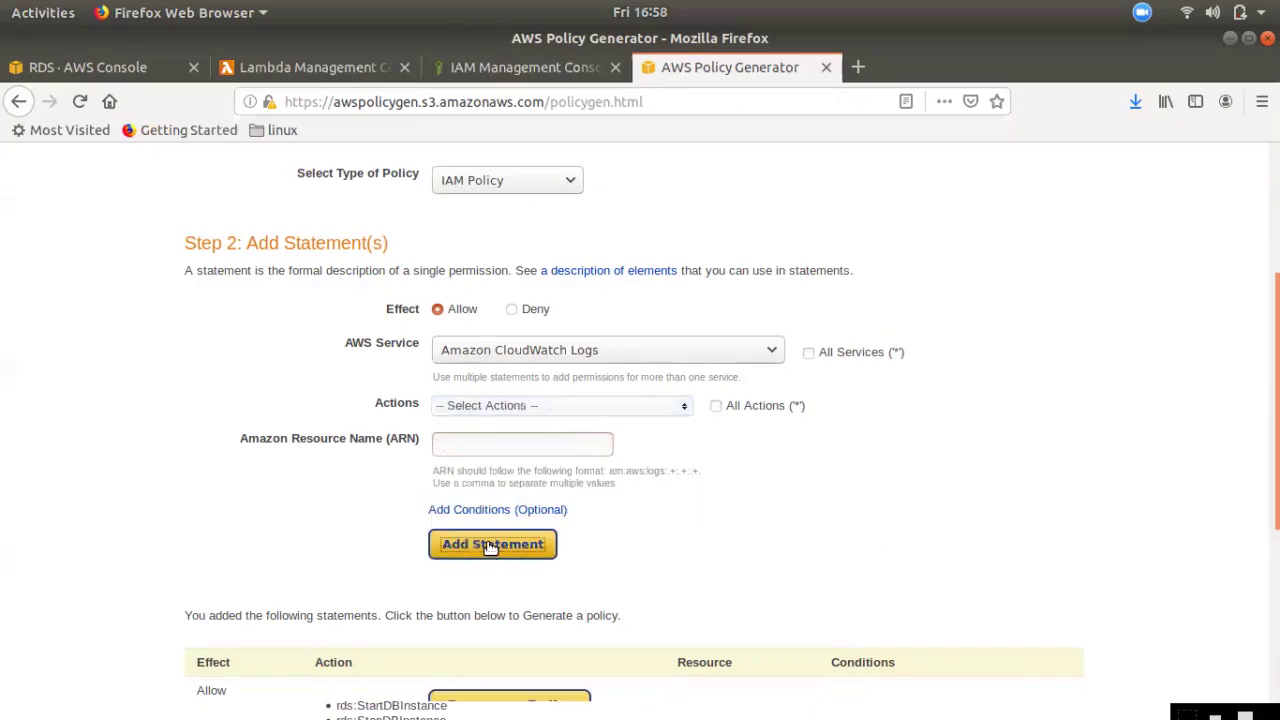
Generate the policy from both statements and copy the entire policy JSON document
scroll(551, 429, "down", 5)
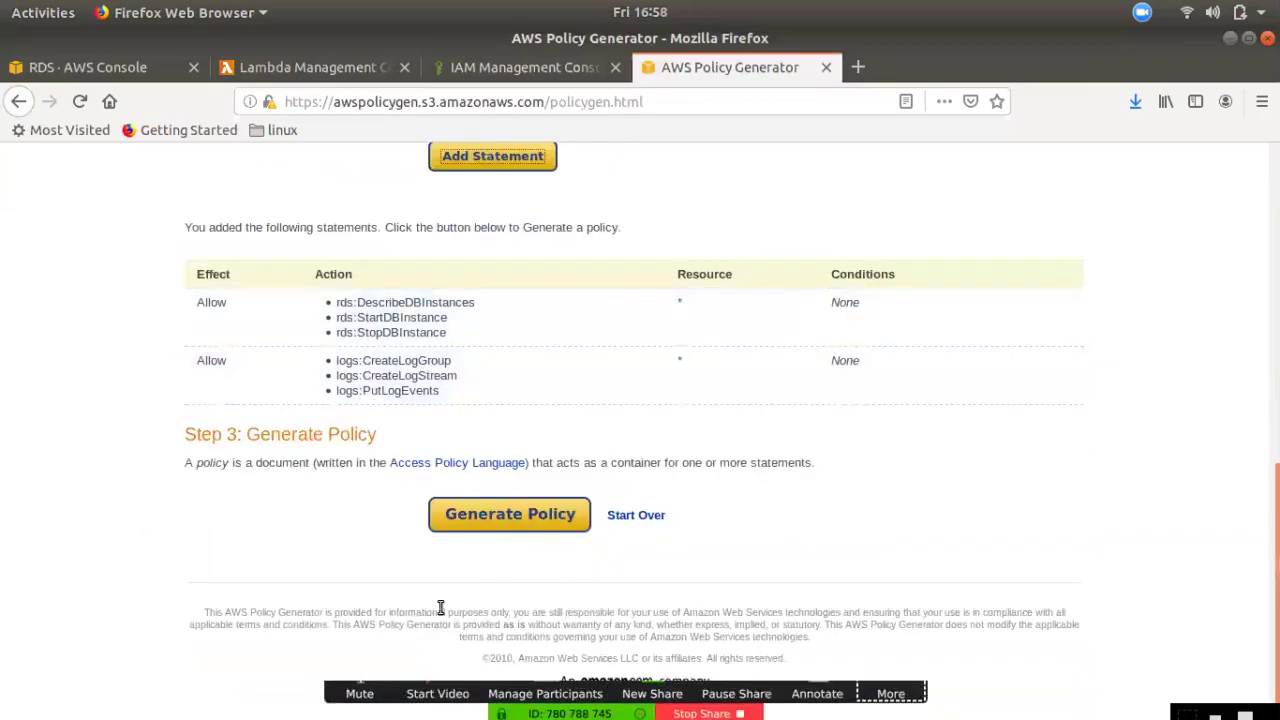
left_click(506, 514)
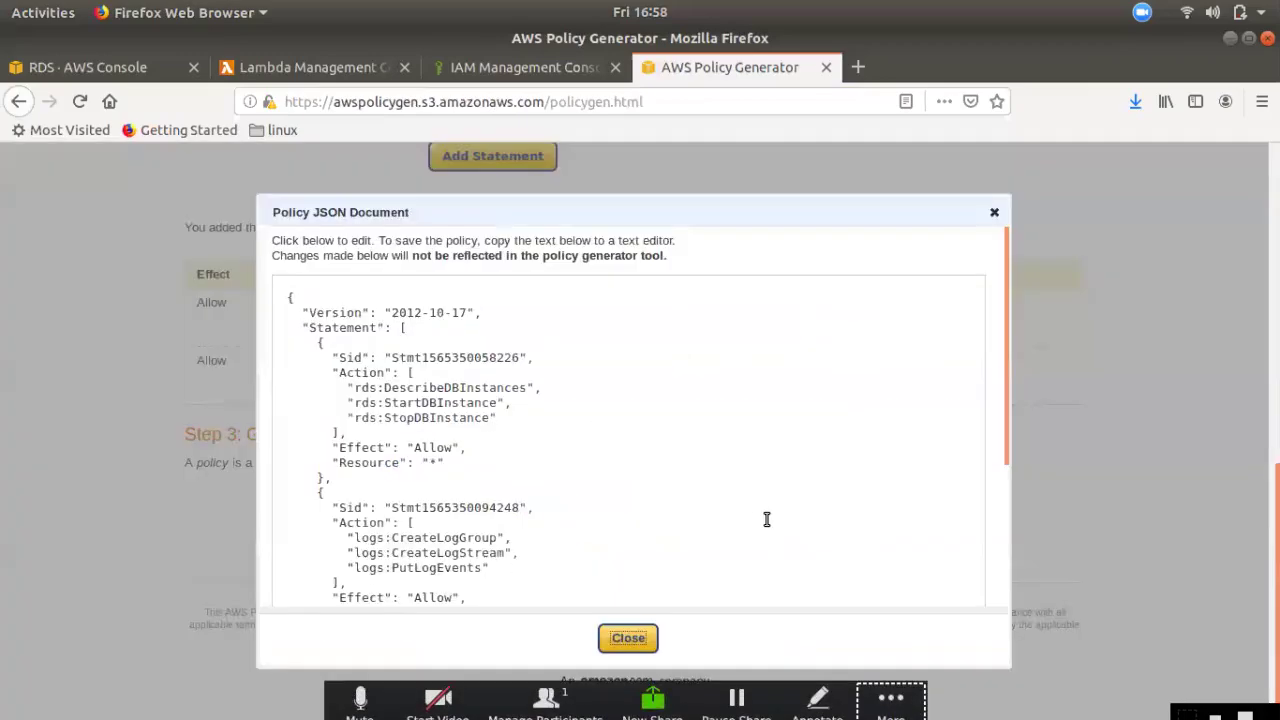
left_click(354, 397)
key("ctrl+a")
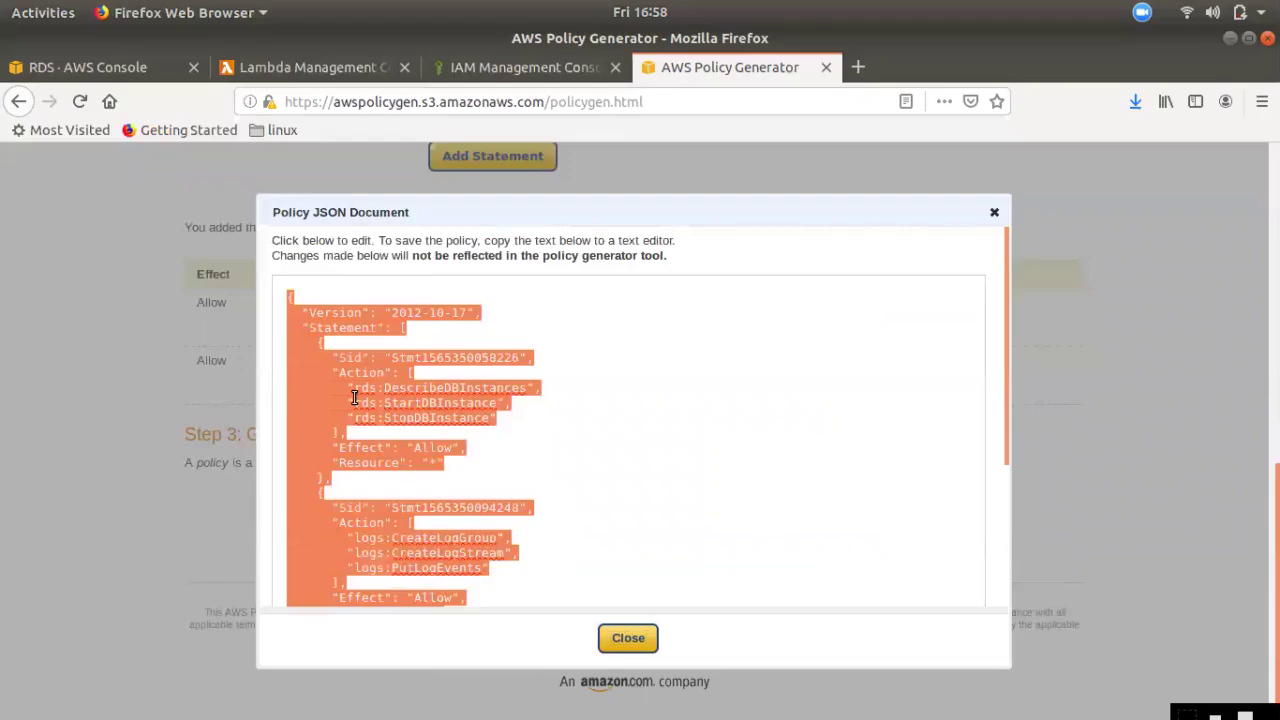
Start a new policy in the IAM console and replace its default JSON with the generated policy document
left_click(520, 67)
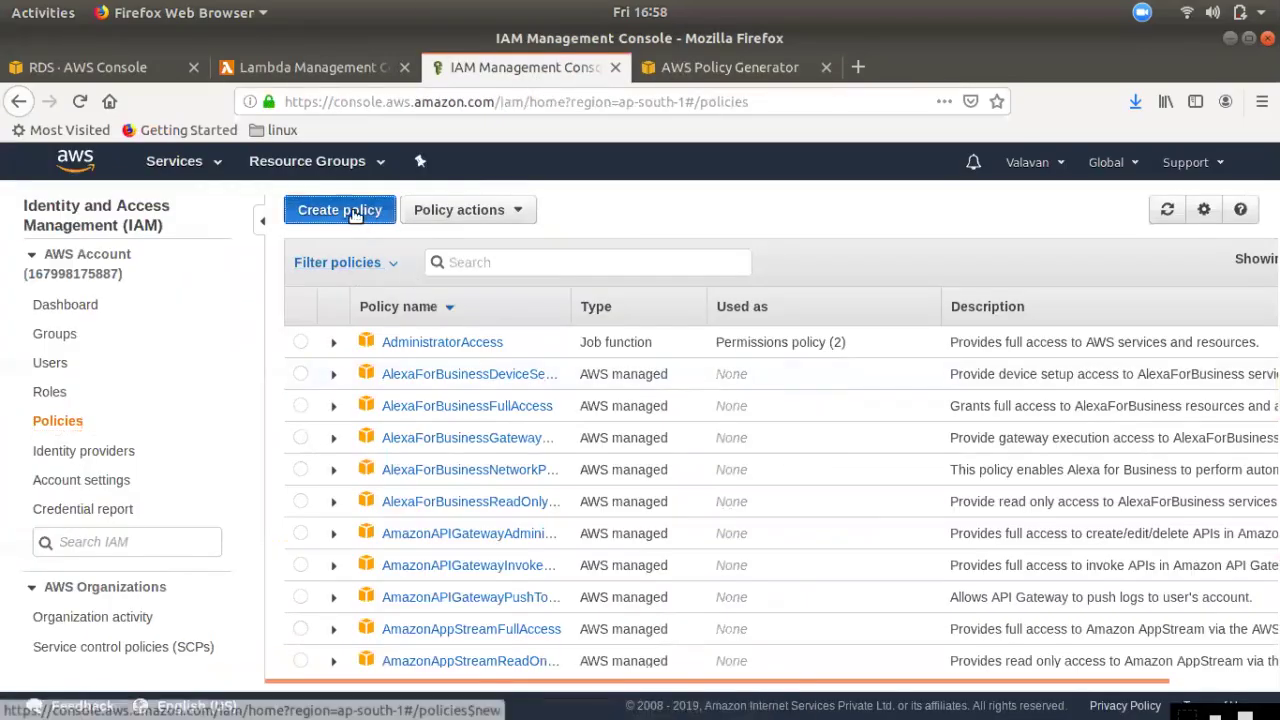
left_click(303, 211)
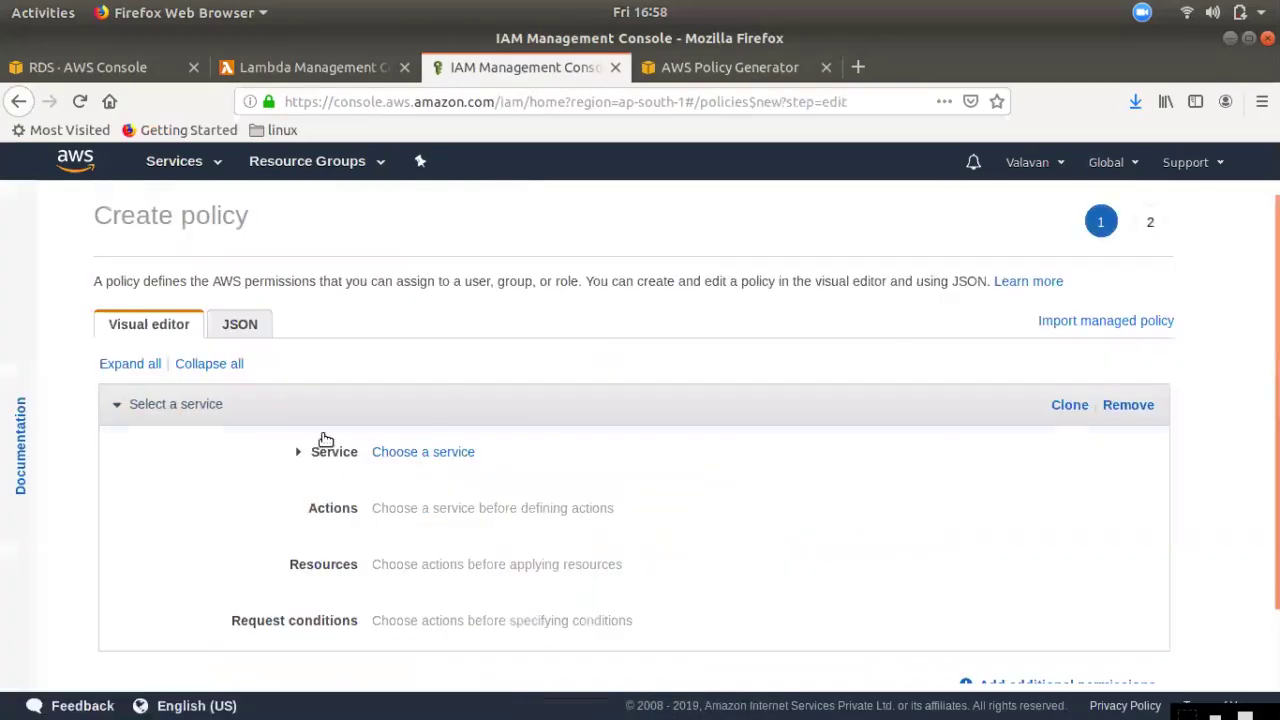
left_click(248, 330)
left_click_drag(212, 530, 93, 380)
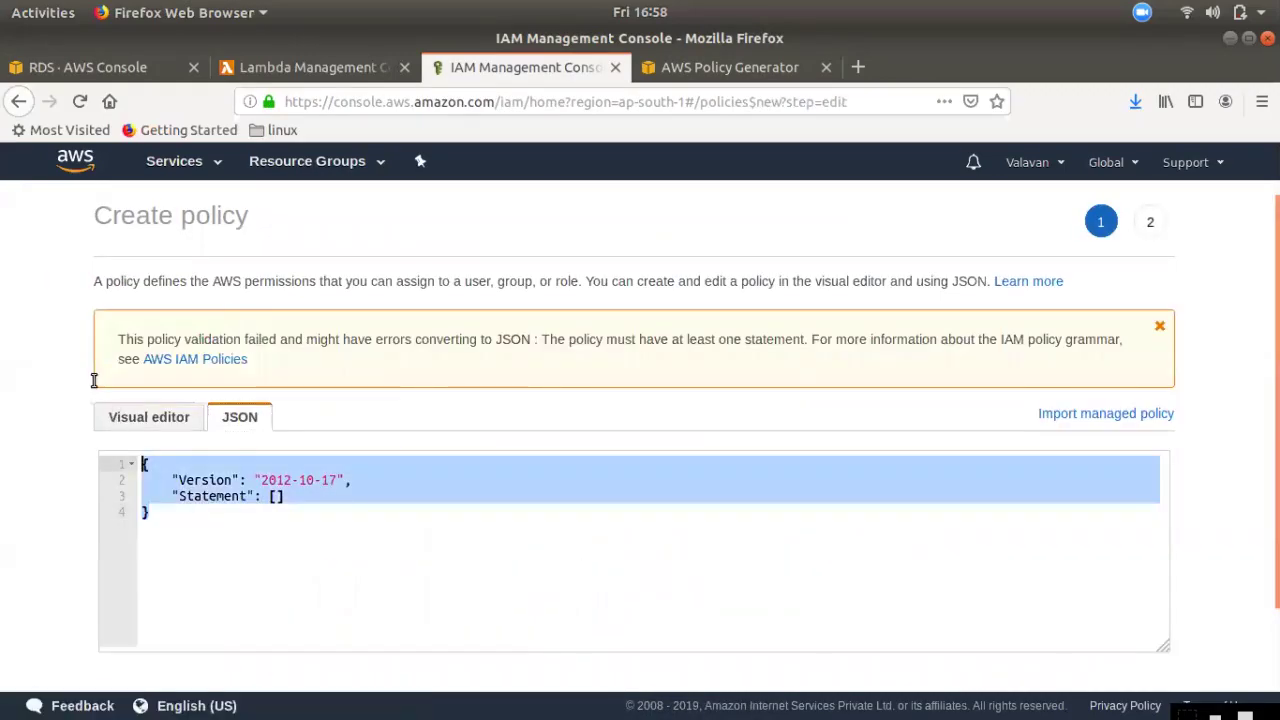
key("BackSpace")
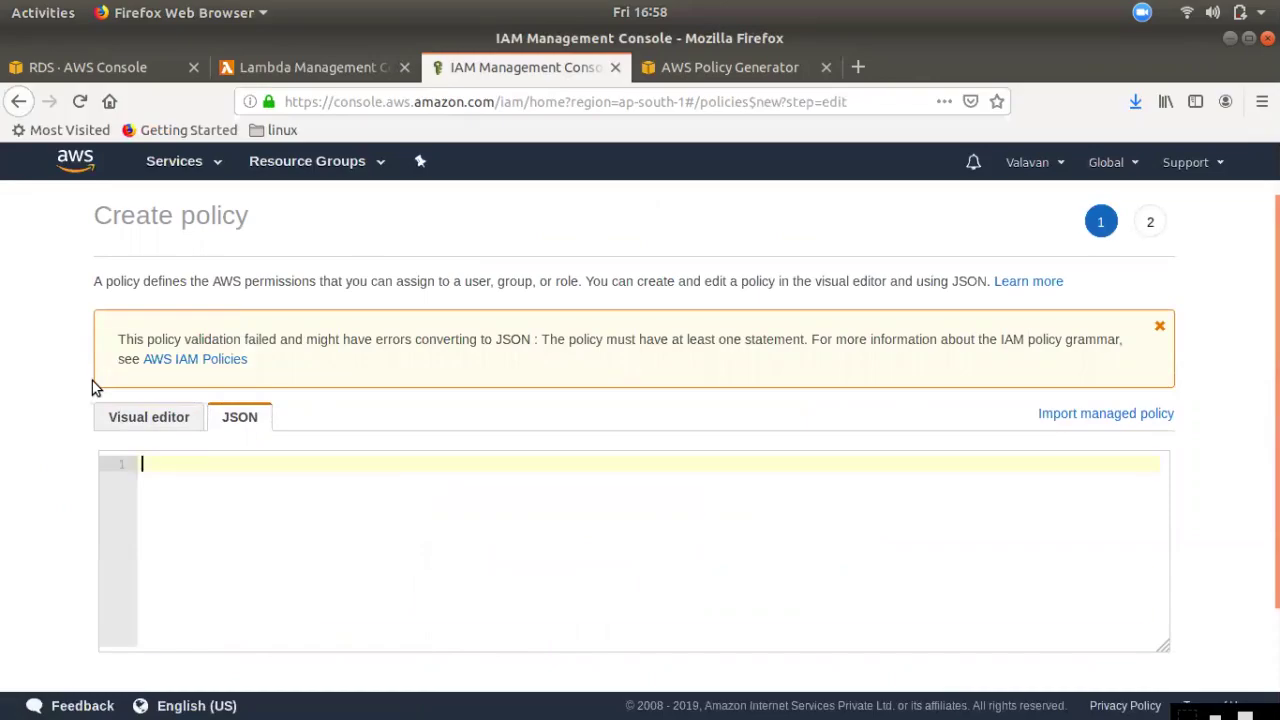
key("ctrl+v")
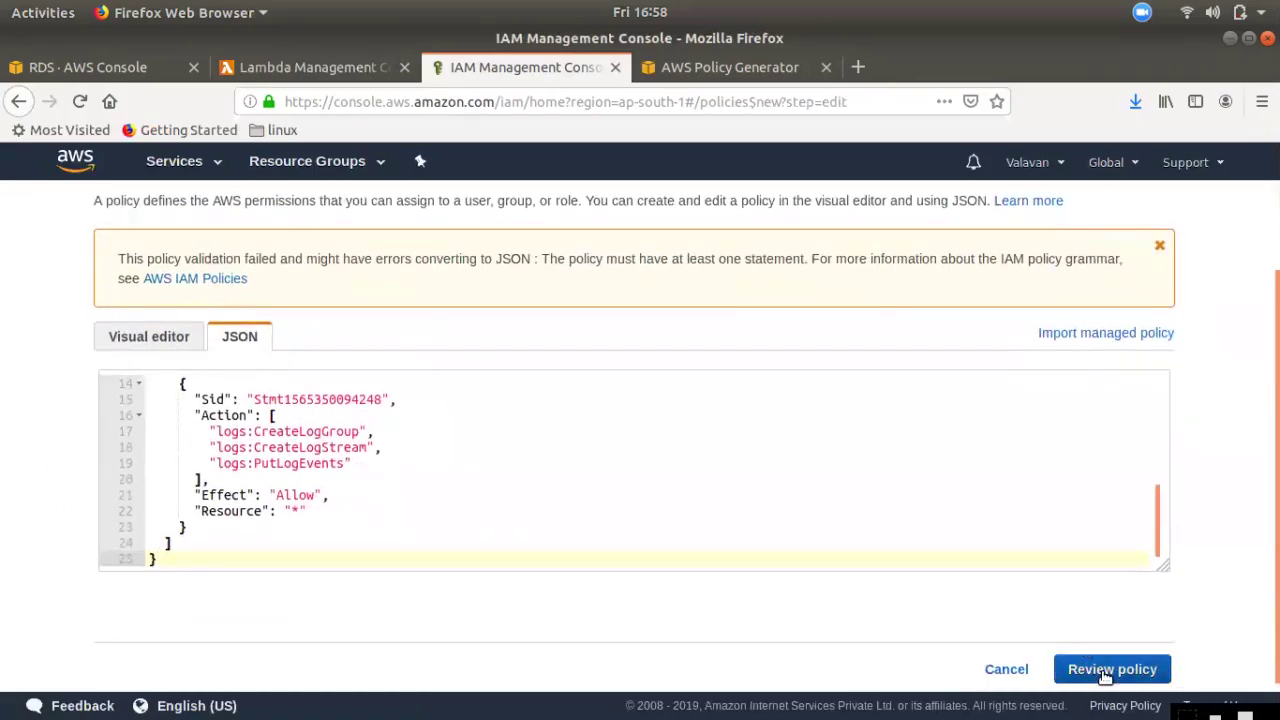
Review the policy, name it lamda-rds-cw-access and create it
left_click(1106, 670)
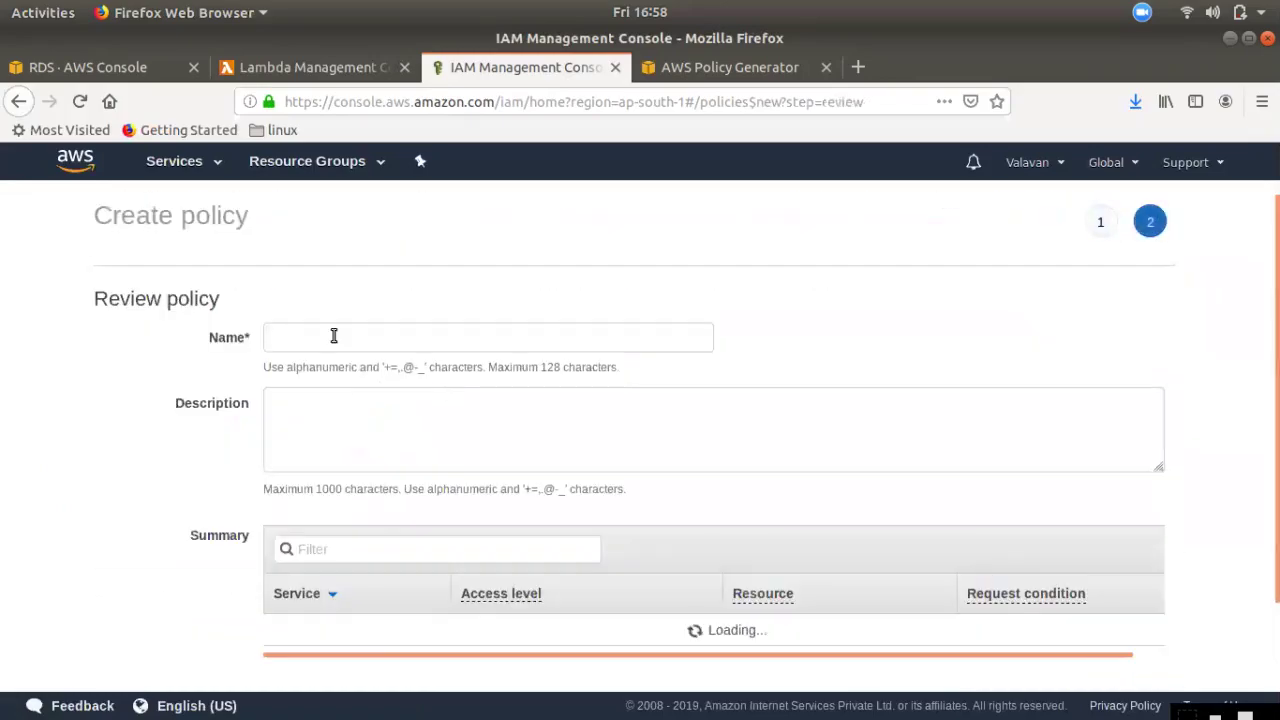
left_click(332, 330)
type("la")
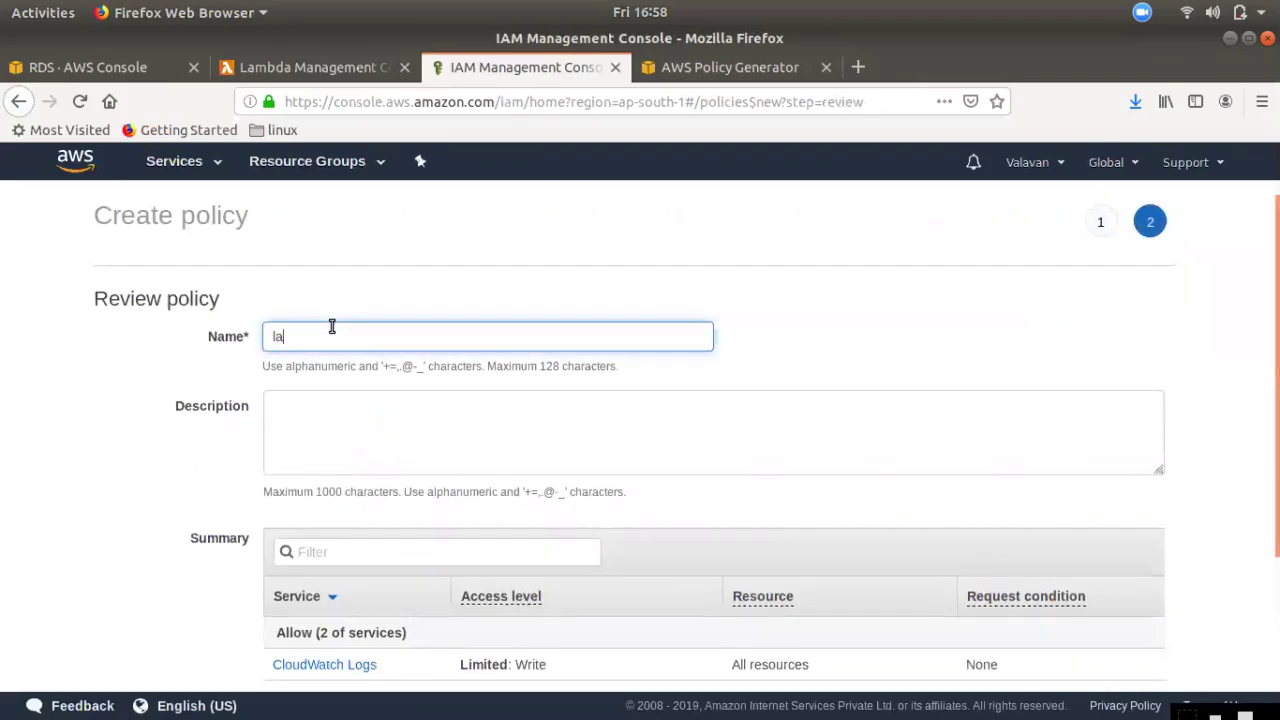
type("mda-rds-cw-access")
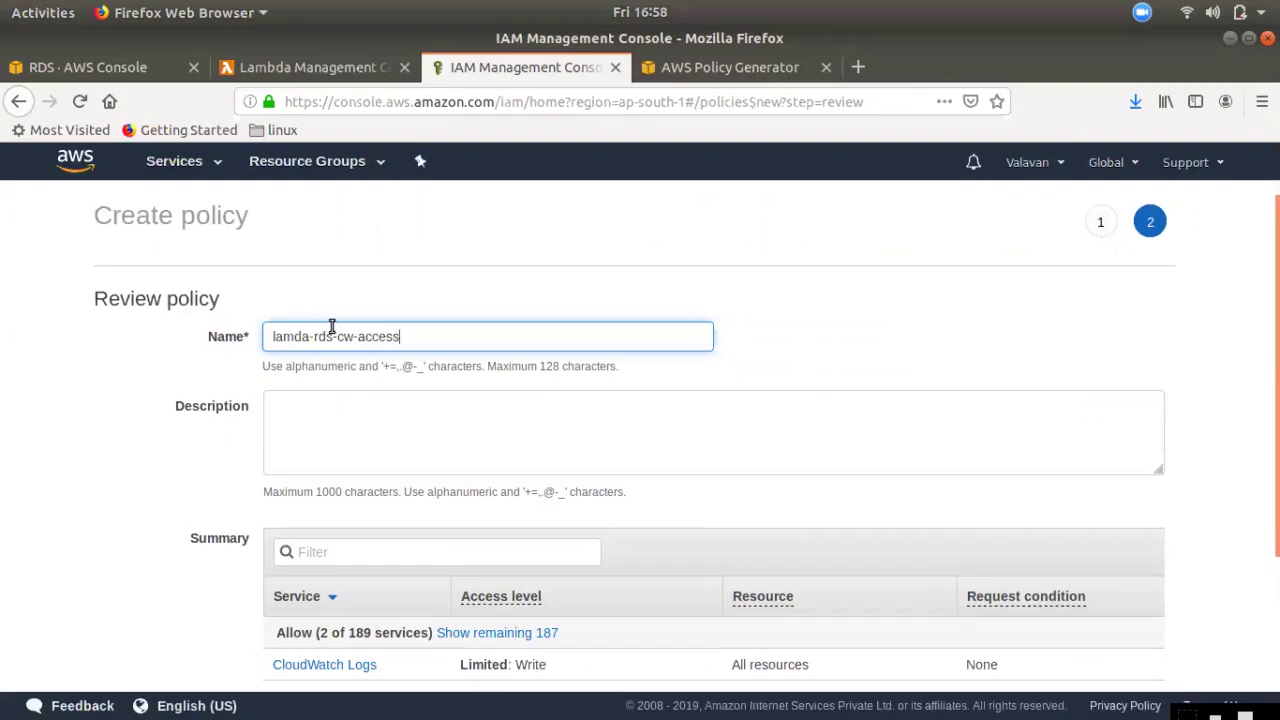
scroll(752, 636, "down", 3)
left_click(1100, 670)
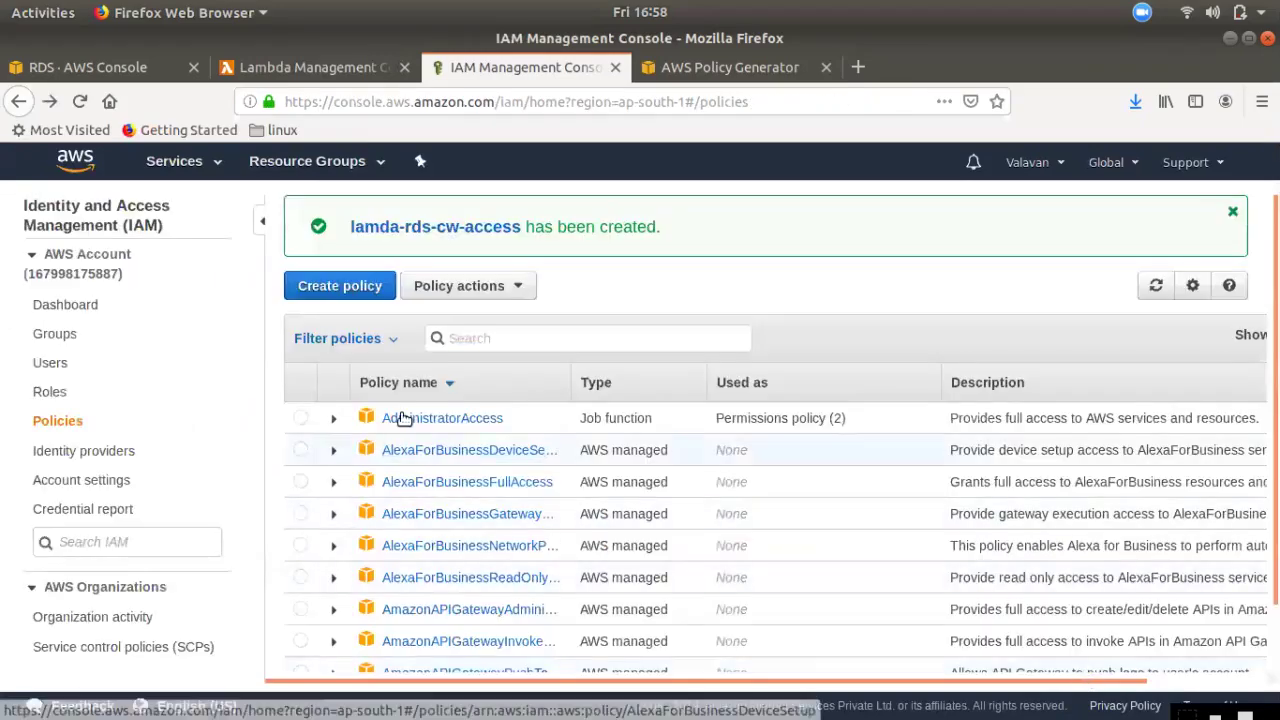
Start a new IAM role for the AWS service Lambda and proceed to its permissions
left_click(50, 392)
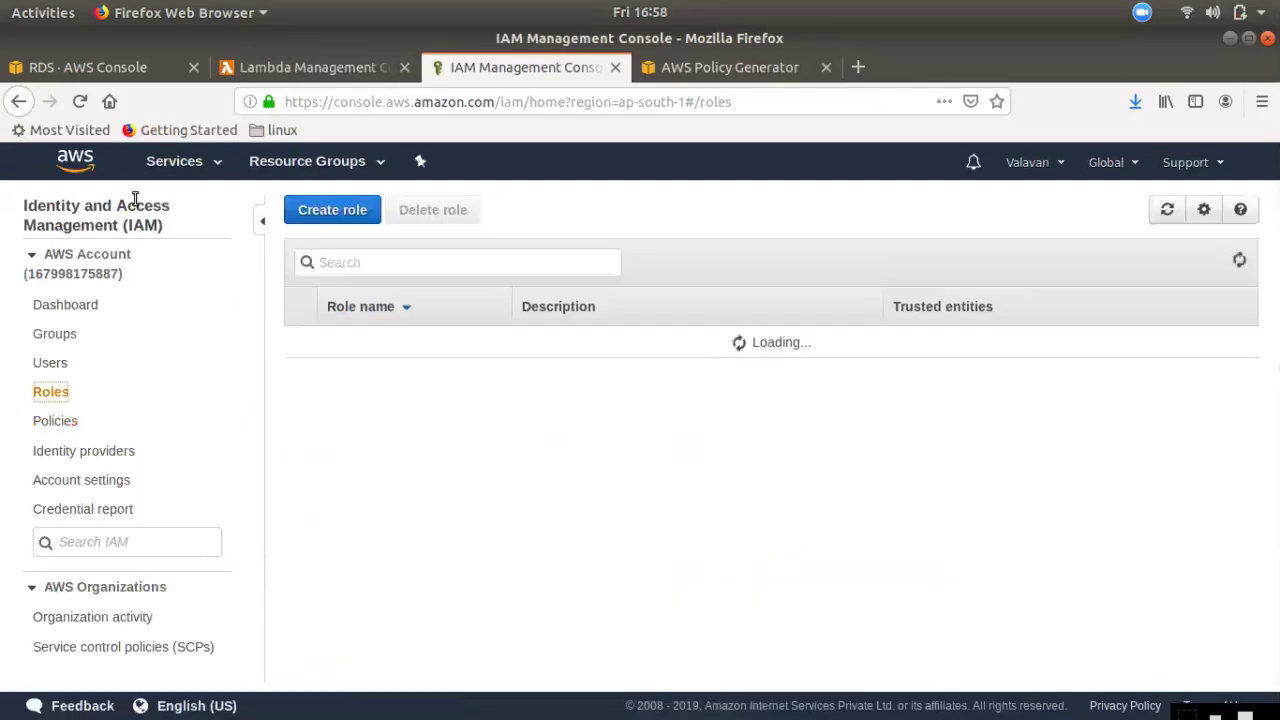
left_click(367, 206)
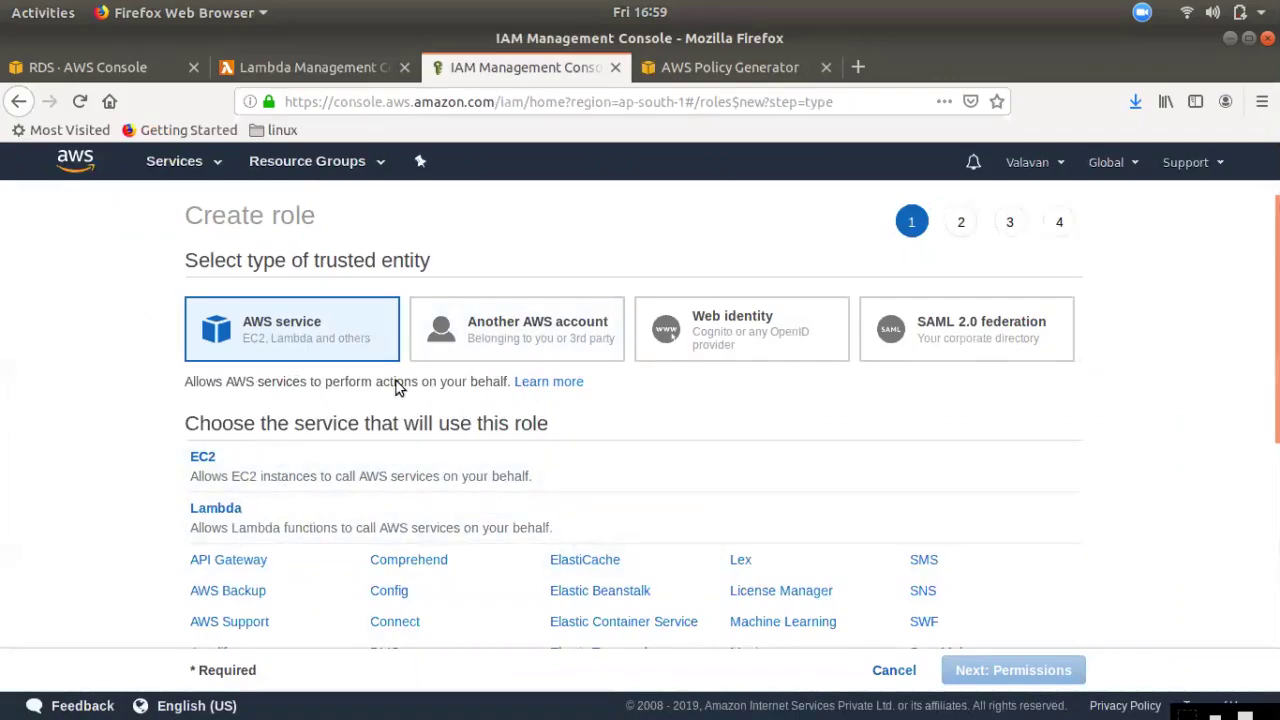
left_click(284, 516)
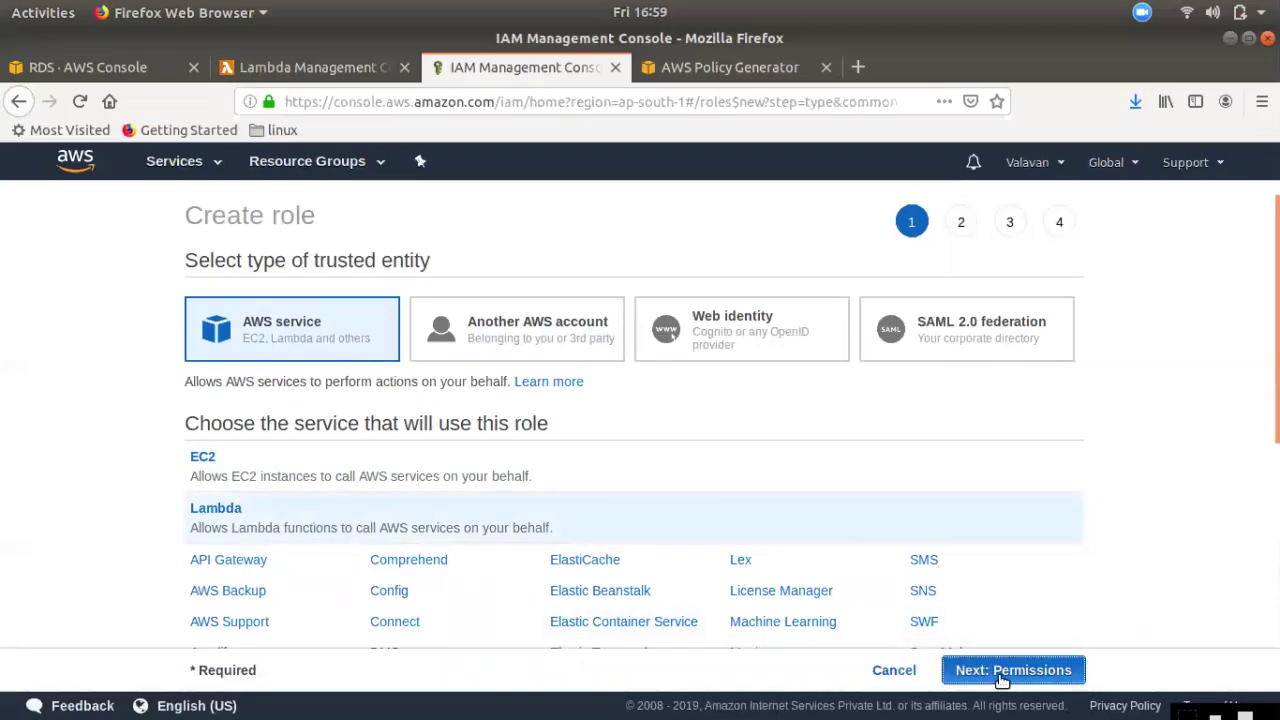
left_click(1000, 678)
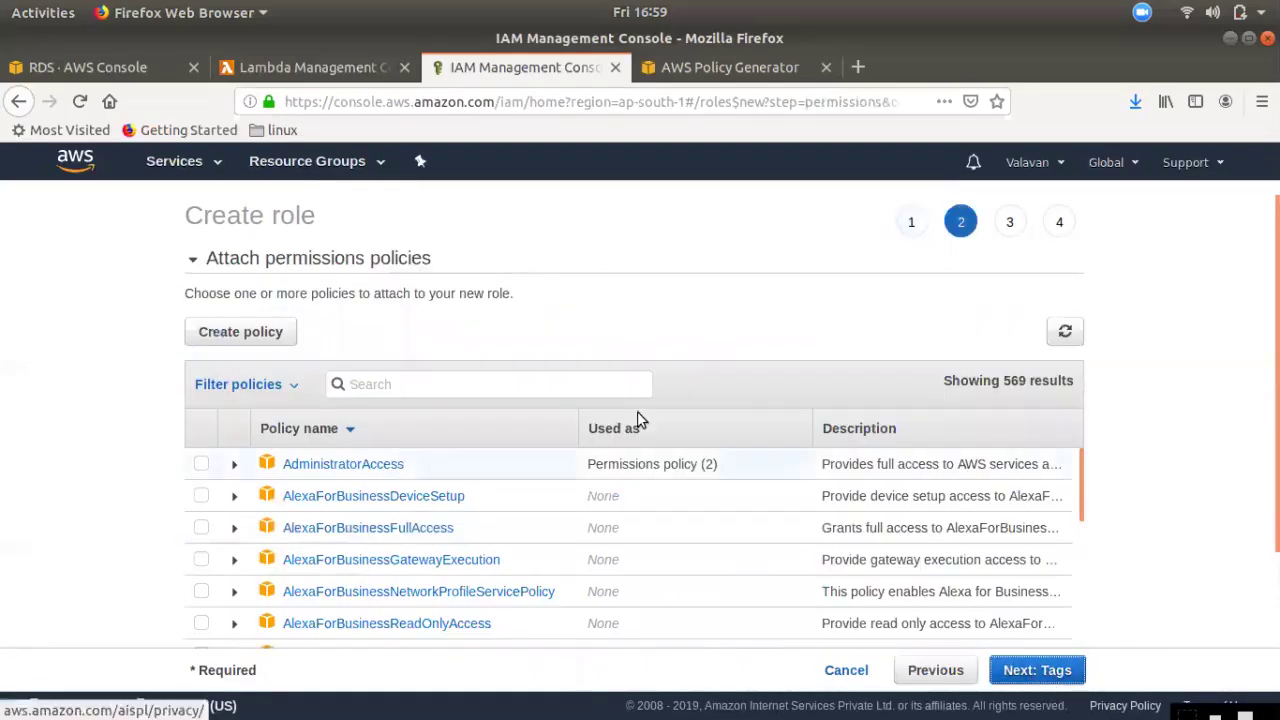
Filter to customer managed policies, attach lamda-rds-cw-access to the role, and continue past the tags to the review
left_click(296, 390)
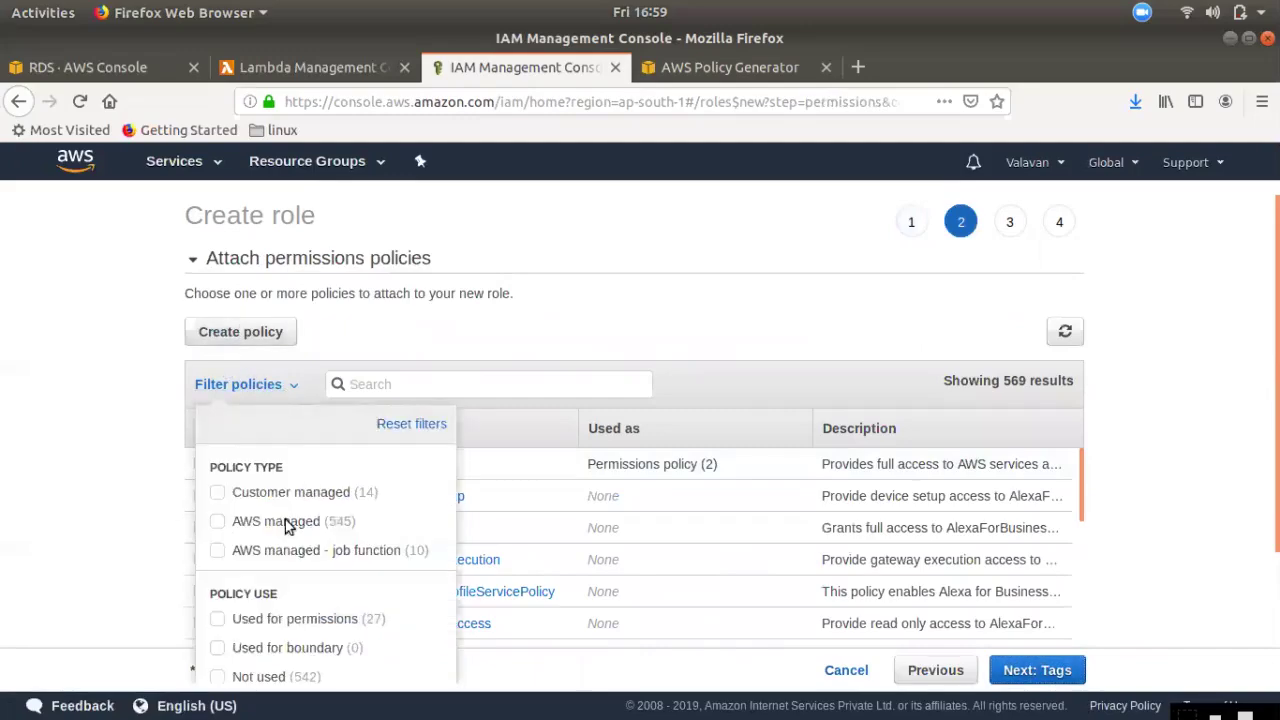
left_click(222, 495)
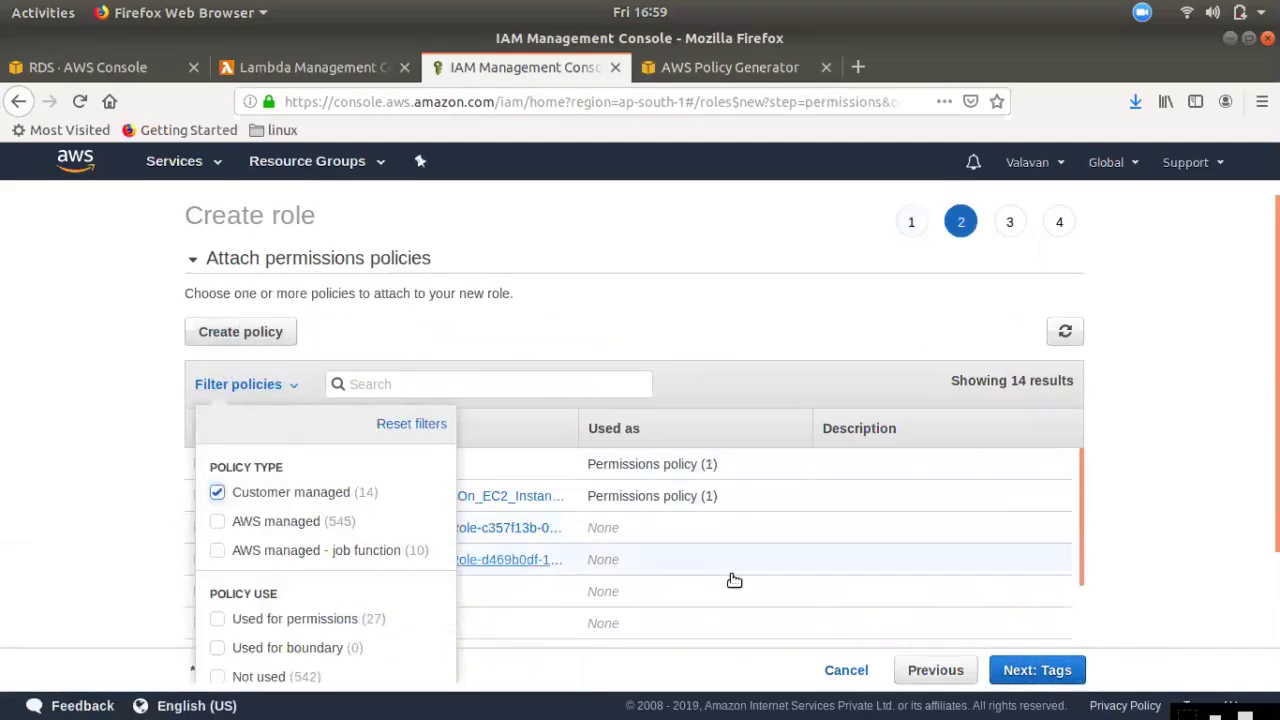
left_click(748, 326)
scroll(510, 565, "down", 5)
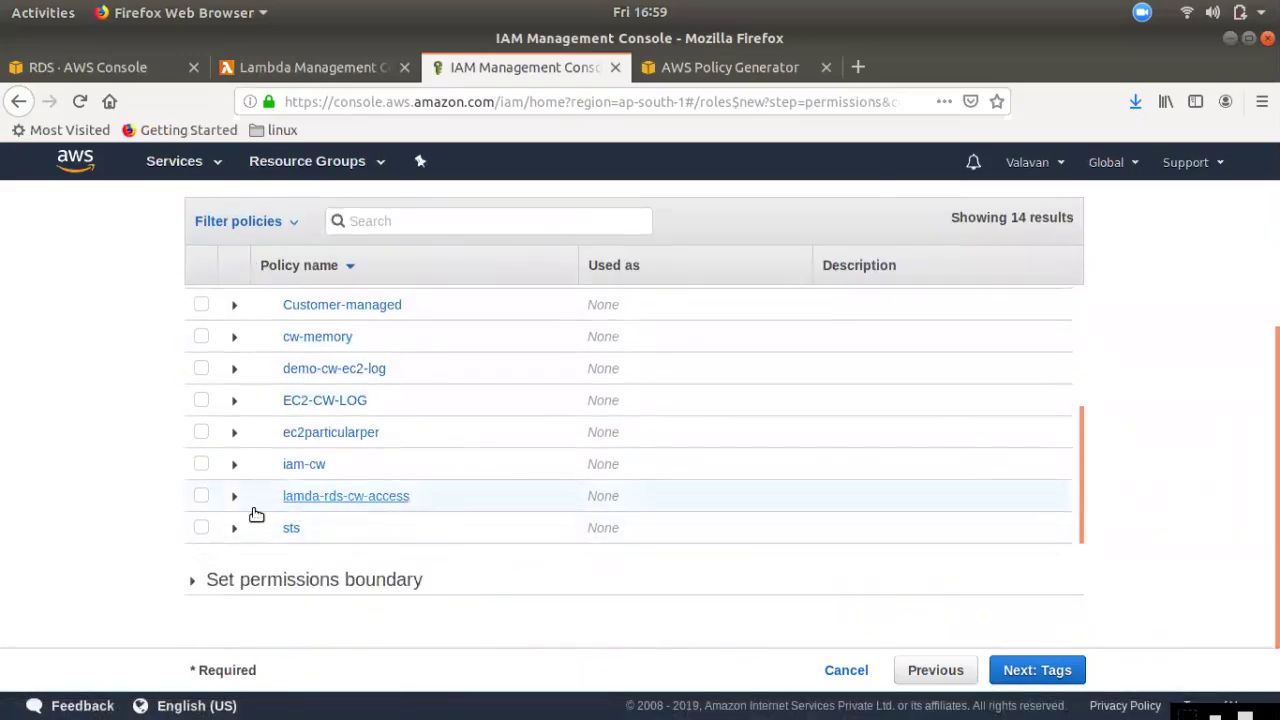
left_click(201, 497)
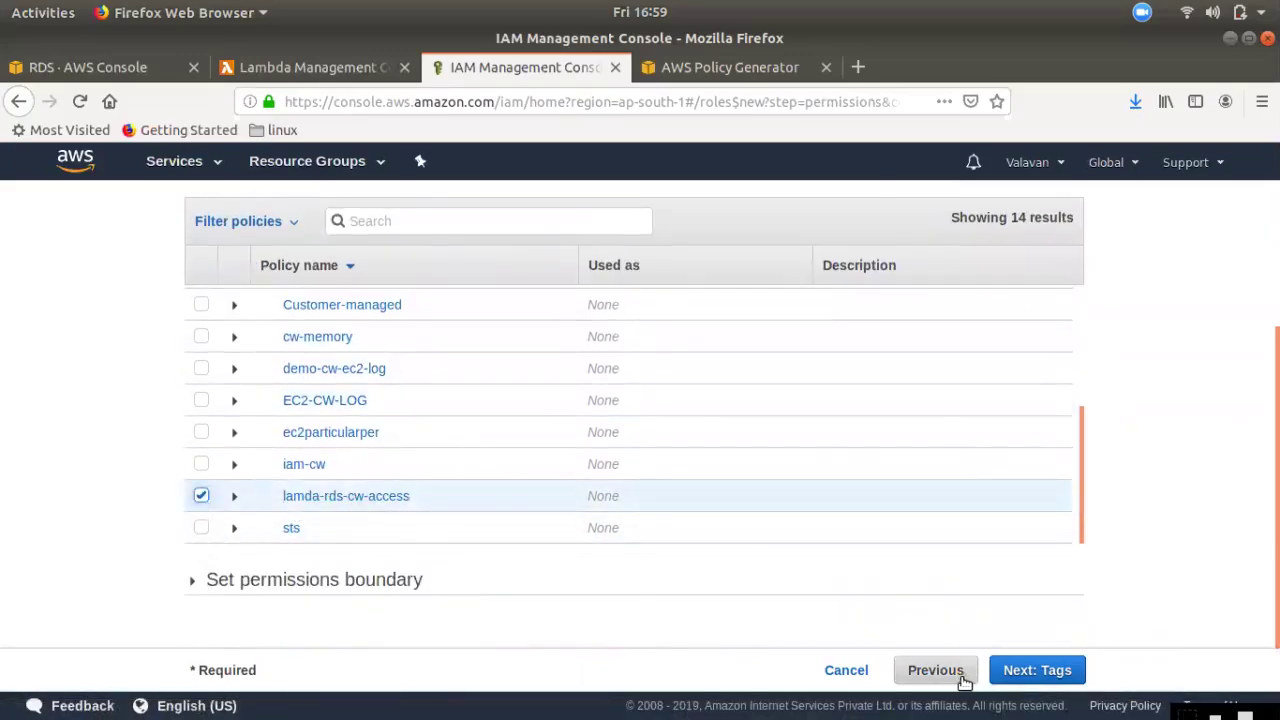
left_click(1012, 672)
left_click(1010, 672)
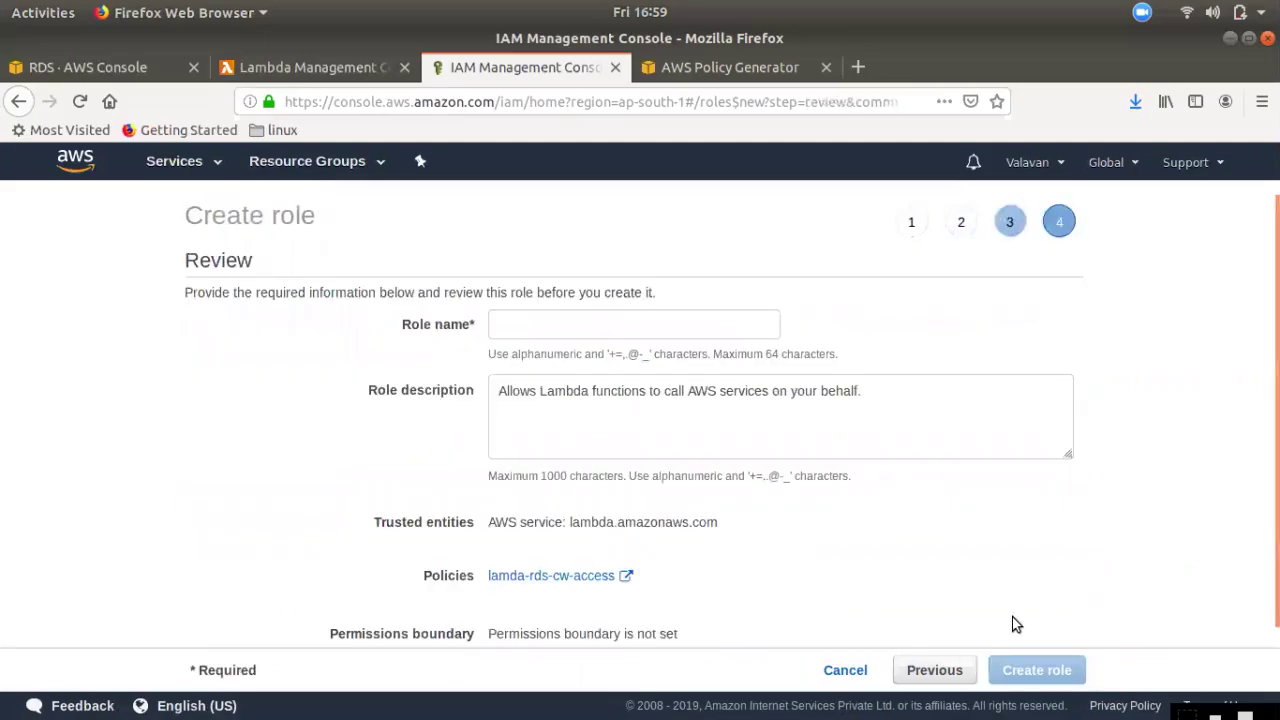
Name the role lambda-rds-start-stop and create it
left_click(523, 328)
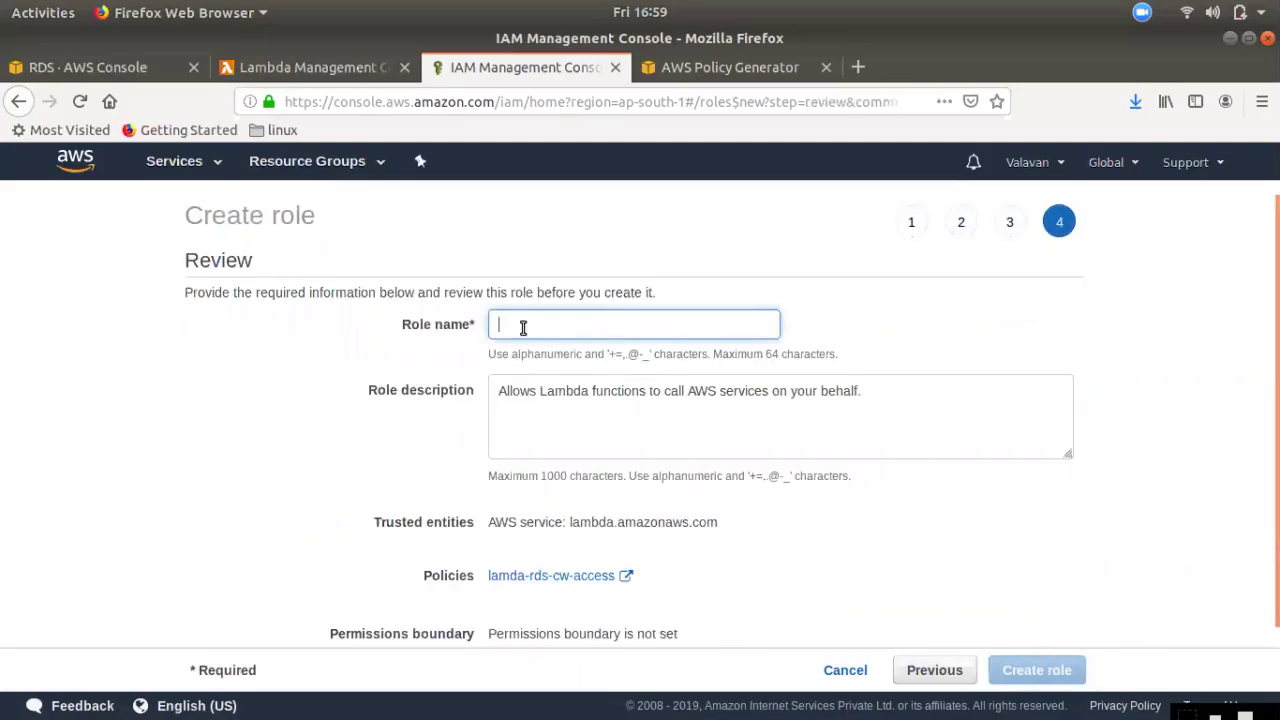
type("lambda-rds-start-stop")
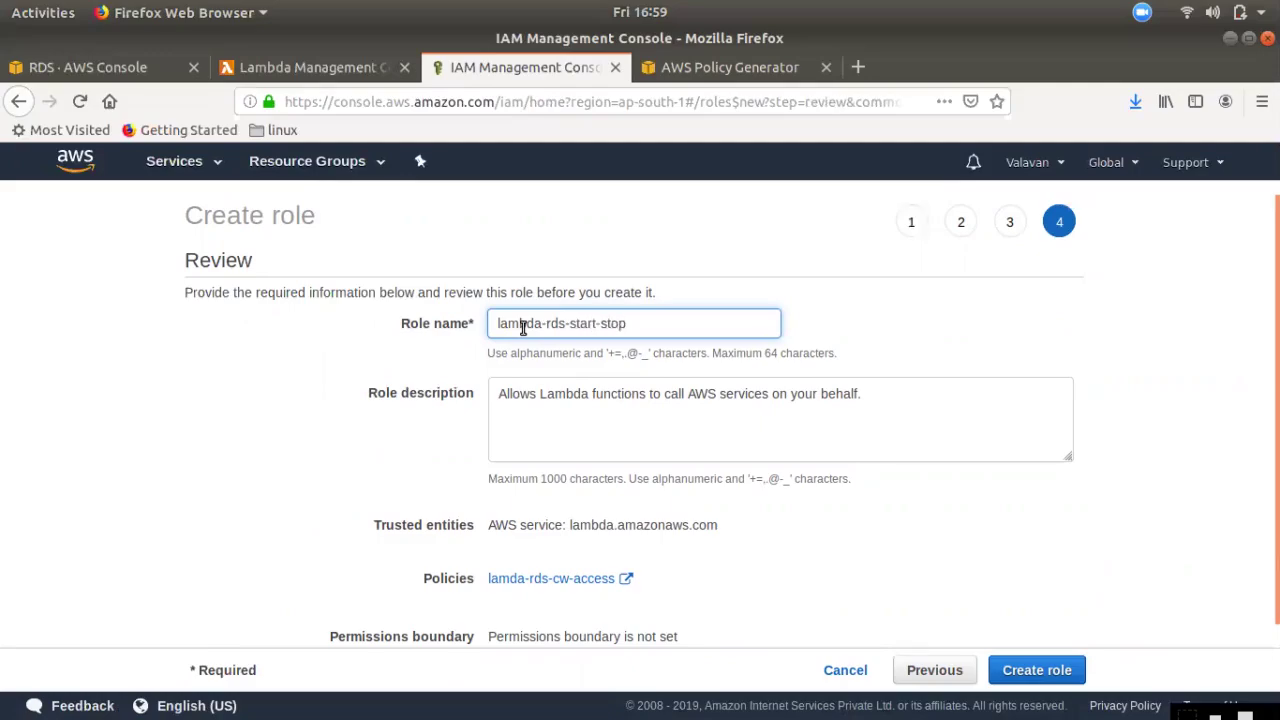
scroll(895, 533, "down", 1)
left_click(1060, 672)
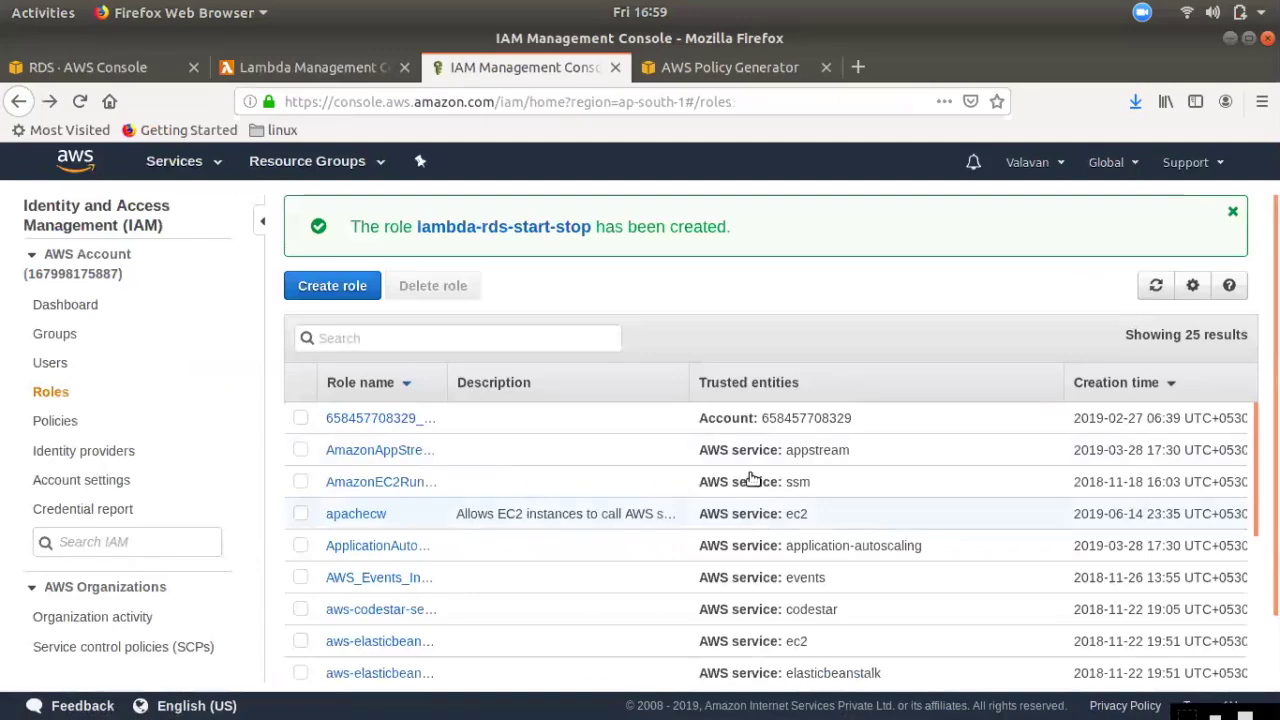
Start a new Lambda function authored from scratch, check the RDS database's status, and name the function rds-stop
left_click(302, 67)
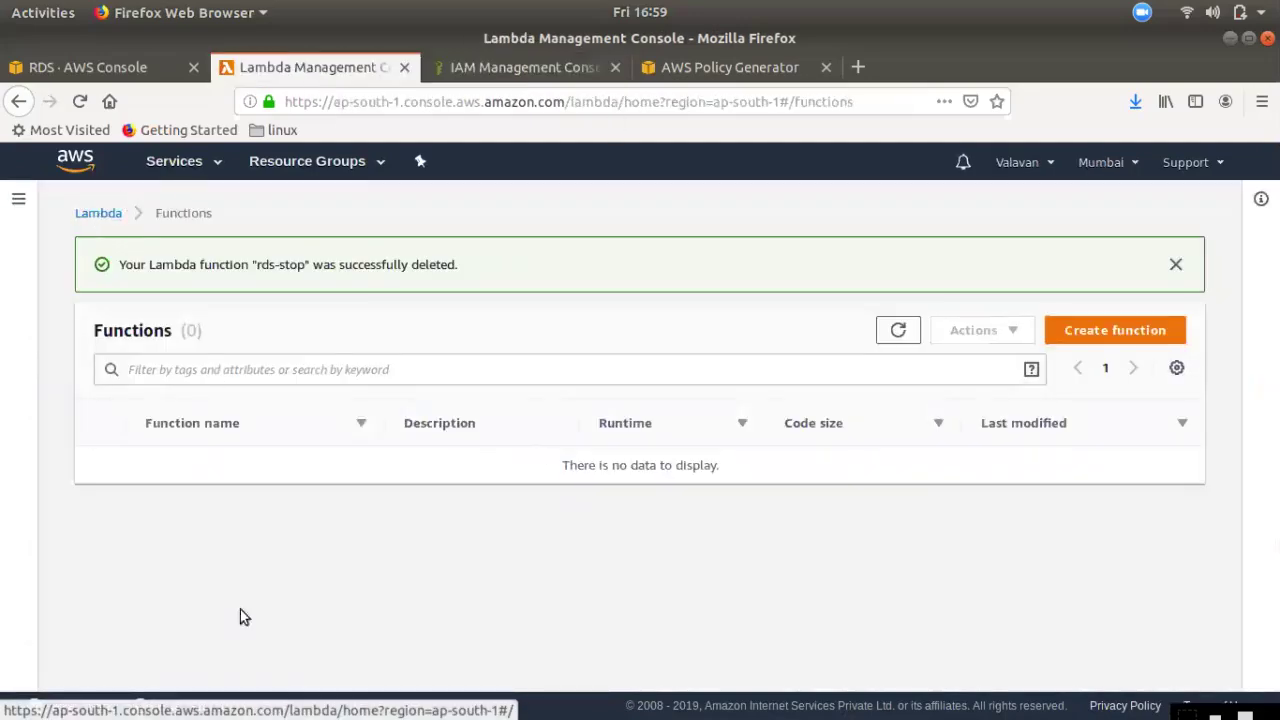
left_click(1117, 342)
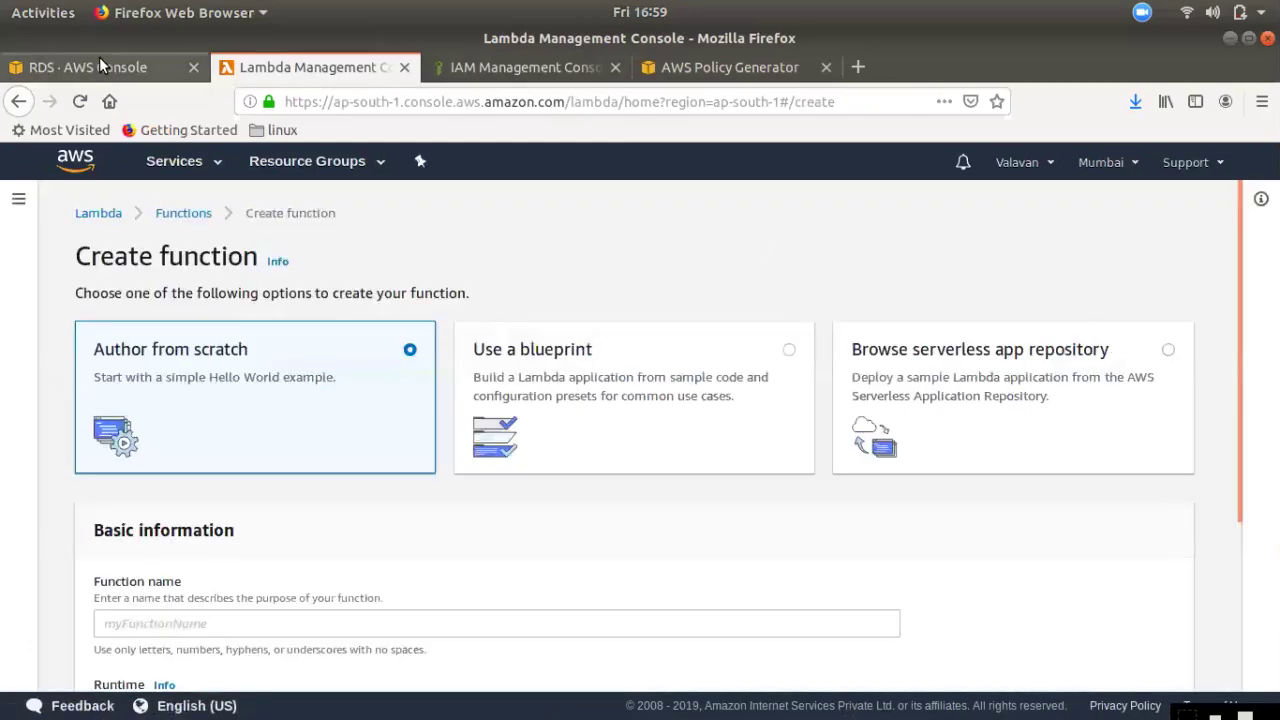
left_click(99, 62)
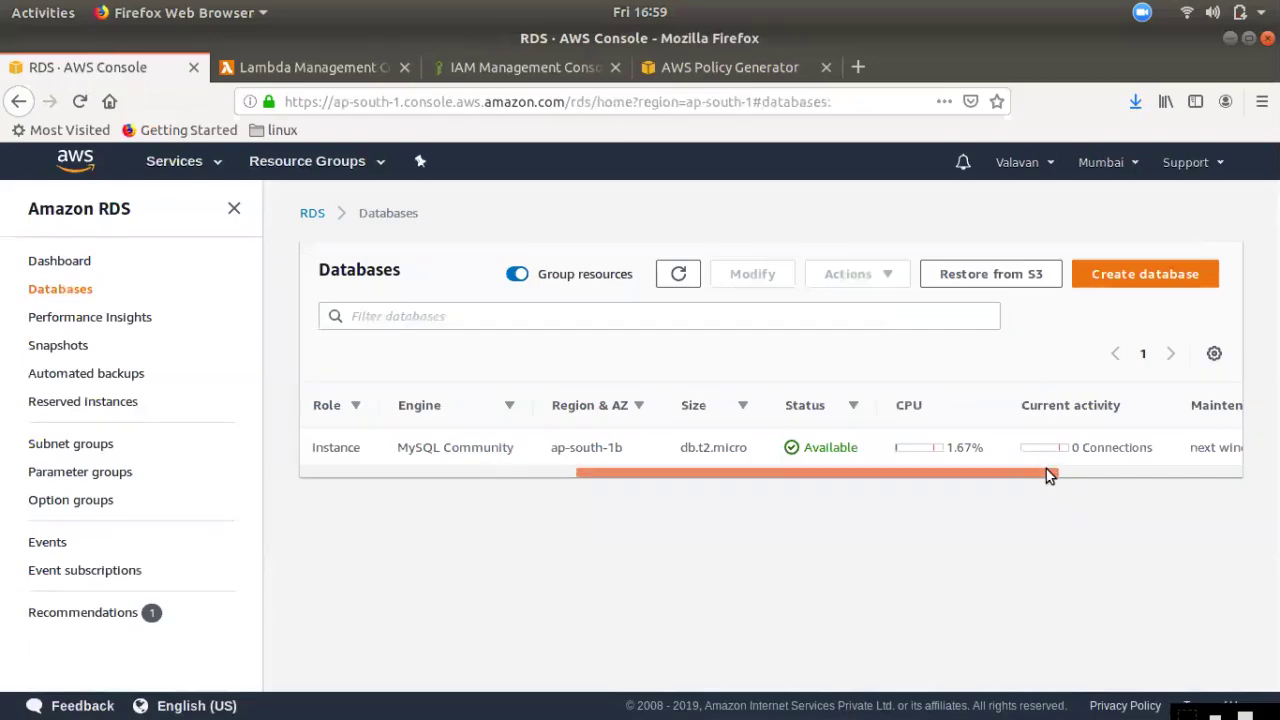
left_click(305, 72)
scroll(118, 396, "down", 2)
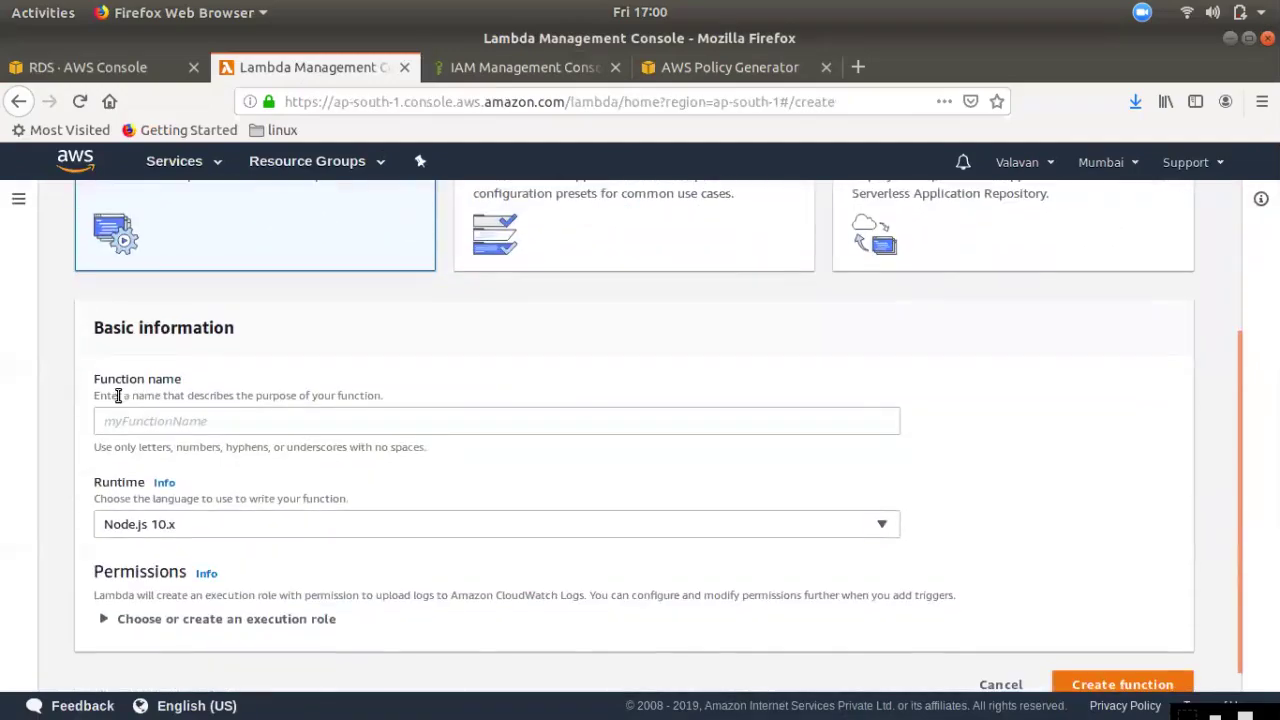
left_click(146, 422)
type("rds")
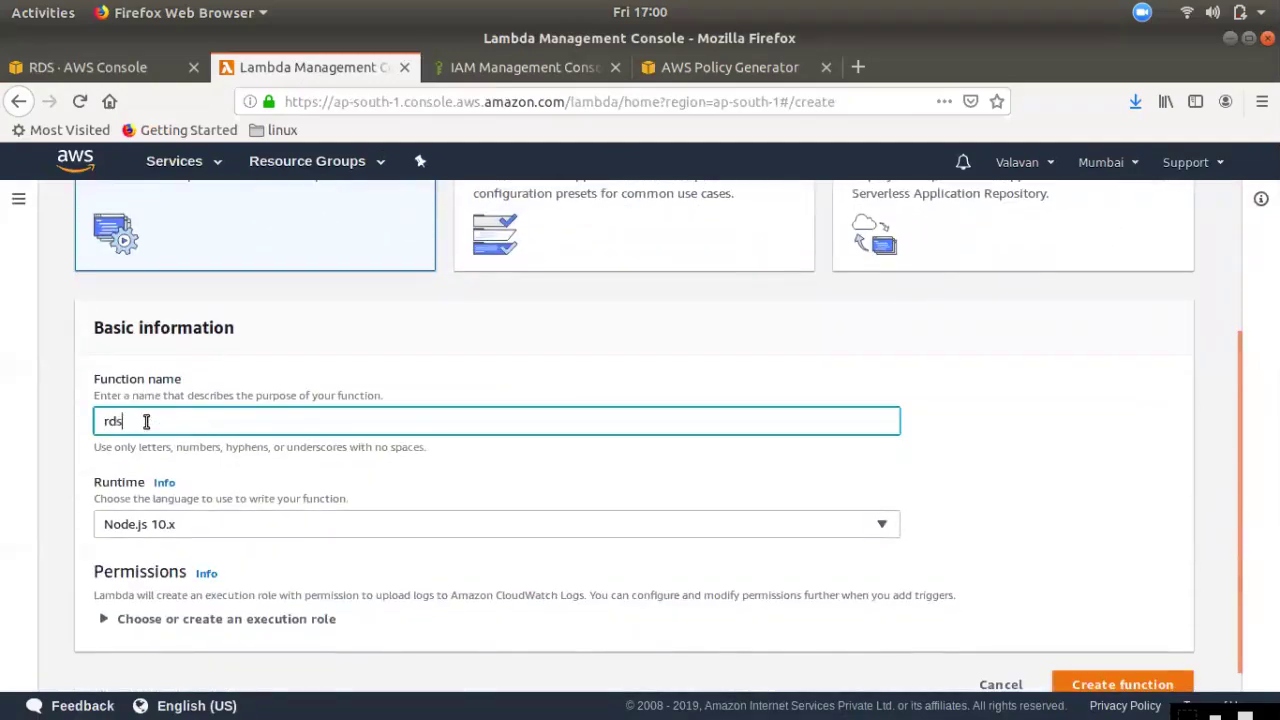
type("-stop")
Check the prepared scripts in Text Editor, return to Firefox, and set the rds-stop function's runtime to Python 2.7
left_click(184, 528)
mouse_move(15, 265)
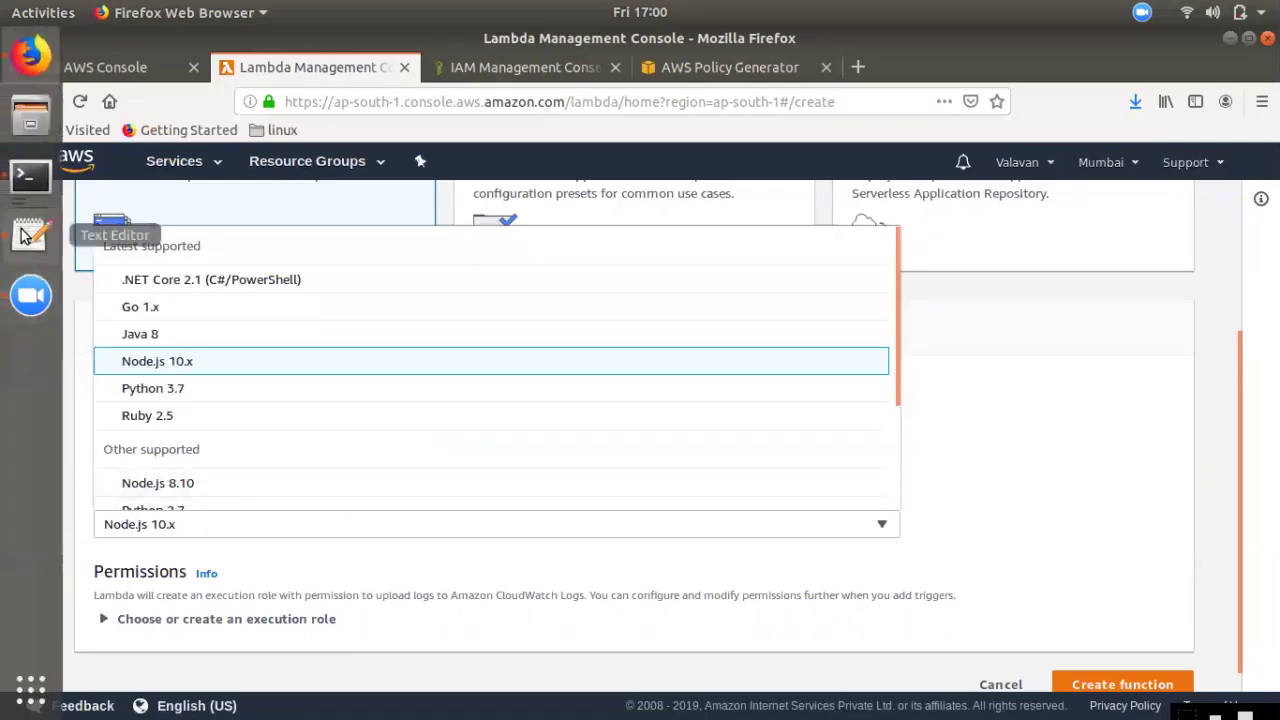
left_click(22, 234)
left_click(817, 82)
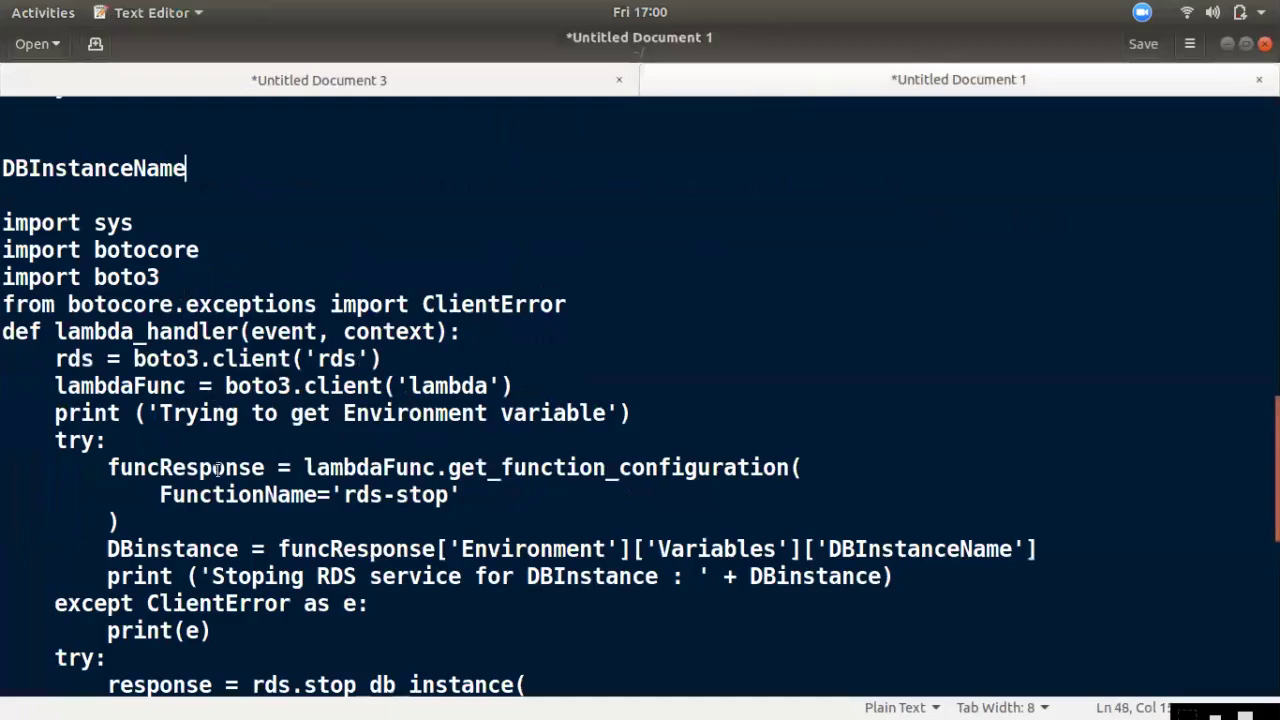
scroll(230, 370, "down", 5)
scroll(240, 368, "up", 6)
mouse_move(3, 220)
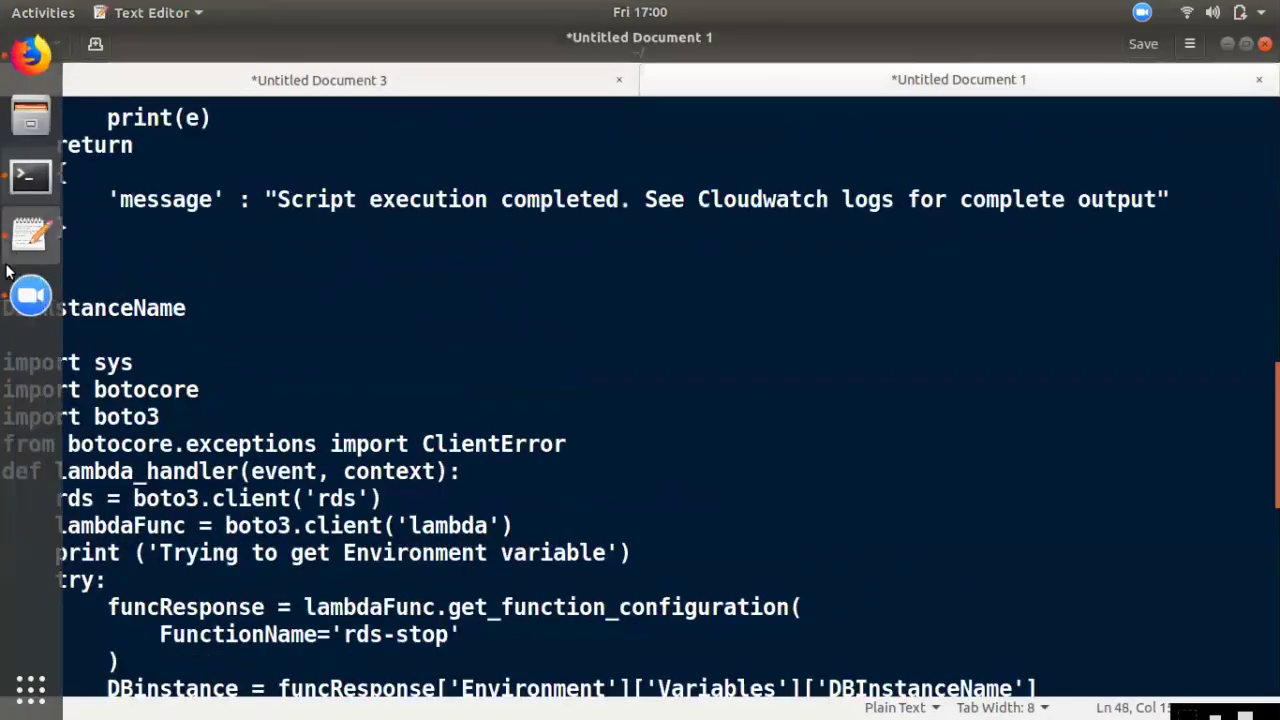
left_click(30, 55)
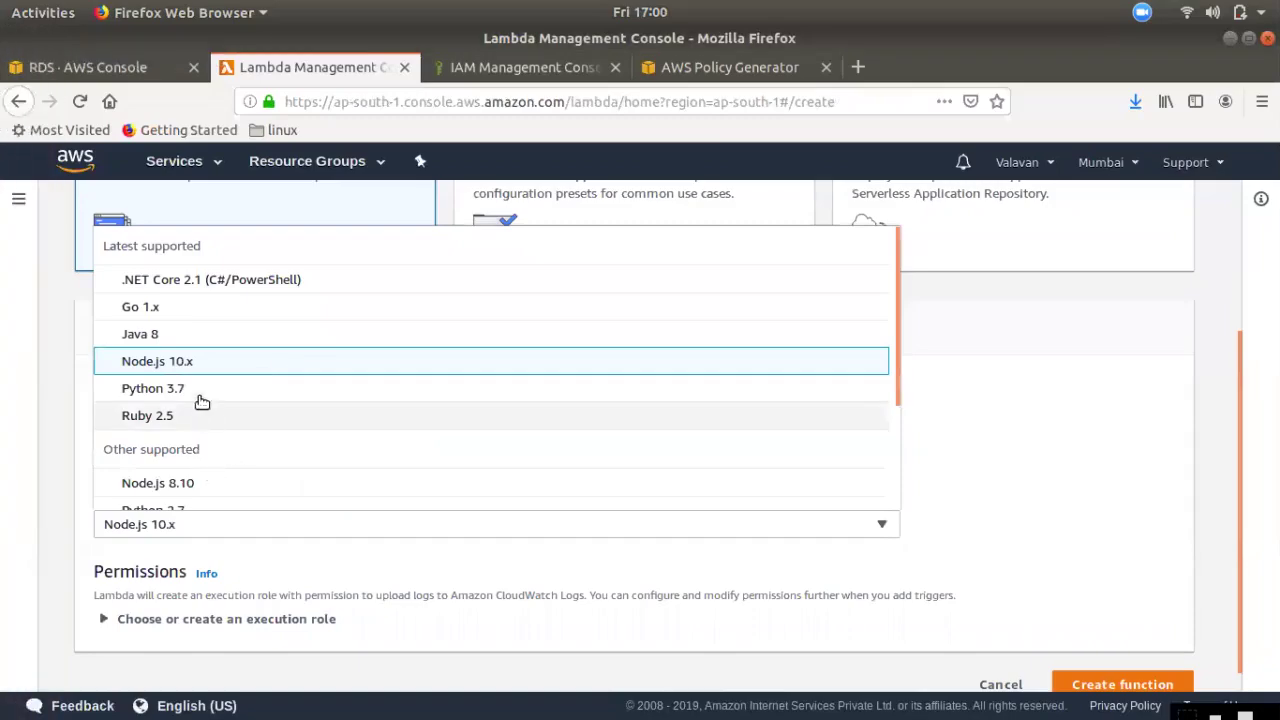
scroll(190, 481, "down", 2)
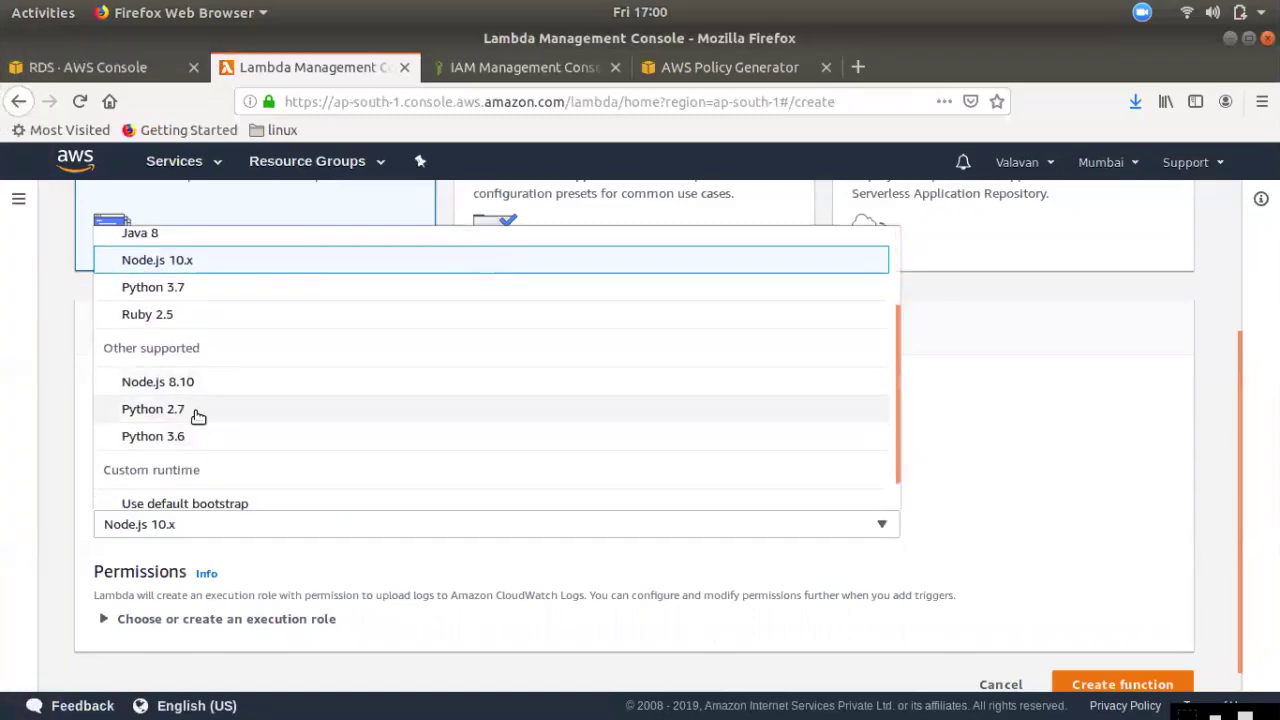
left_click(203, 412)
scroll(270, 575, "down", 1)
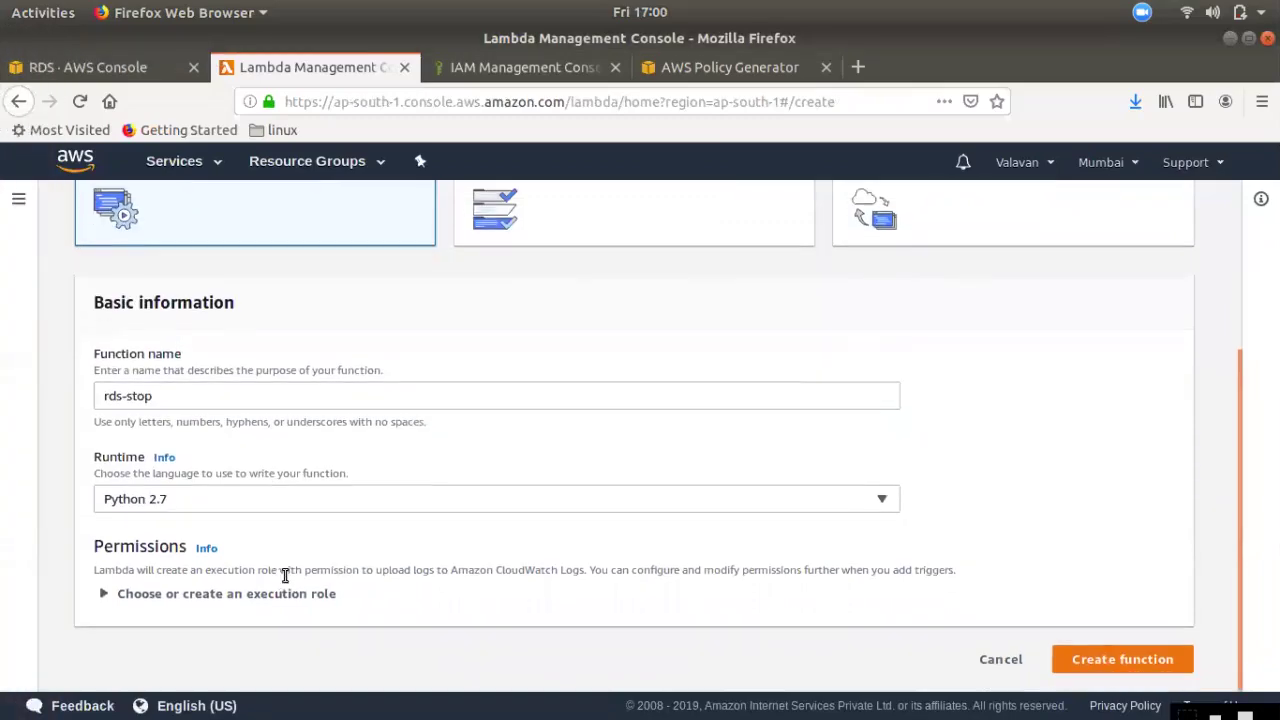
Assign the existing role lambda-rds-start-stop as the execution role and create the function
left_click(170, 598)
scroll(200, 615, "down", 3)
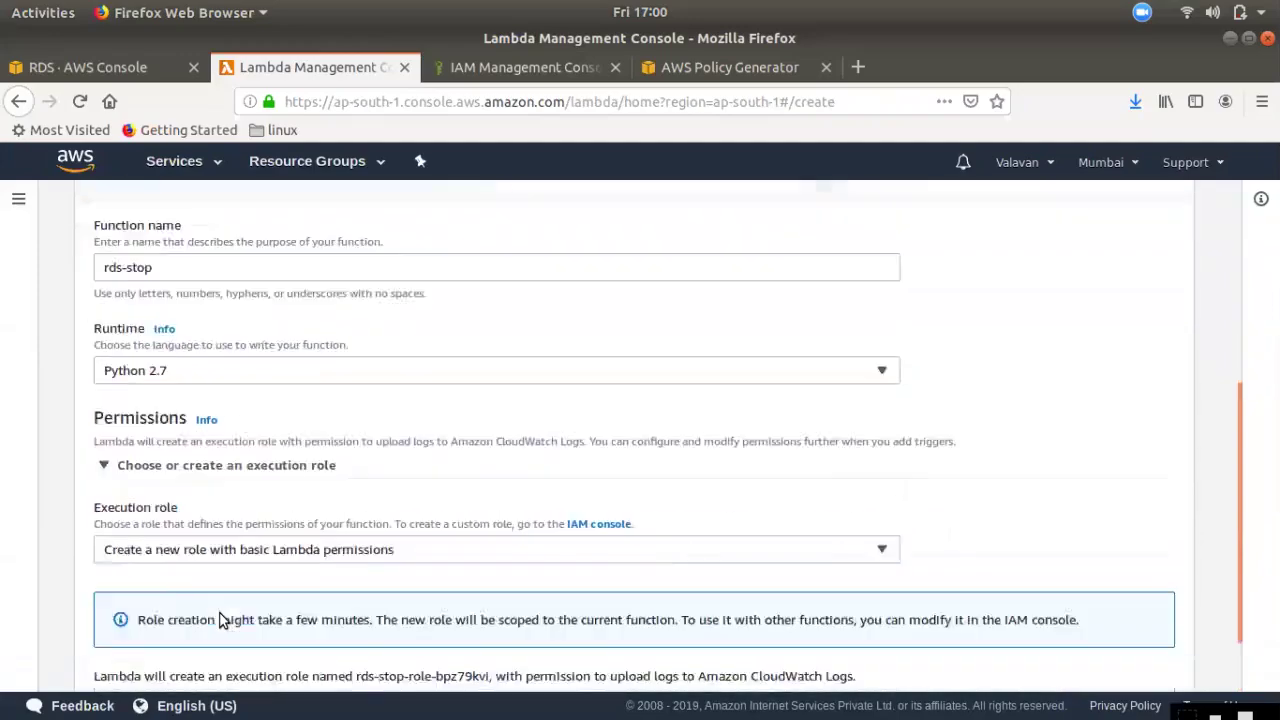
left_click(193, 478)
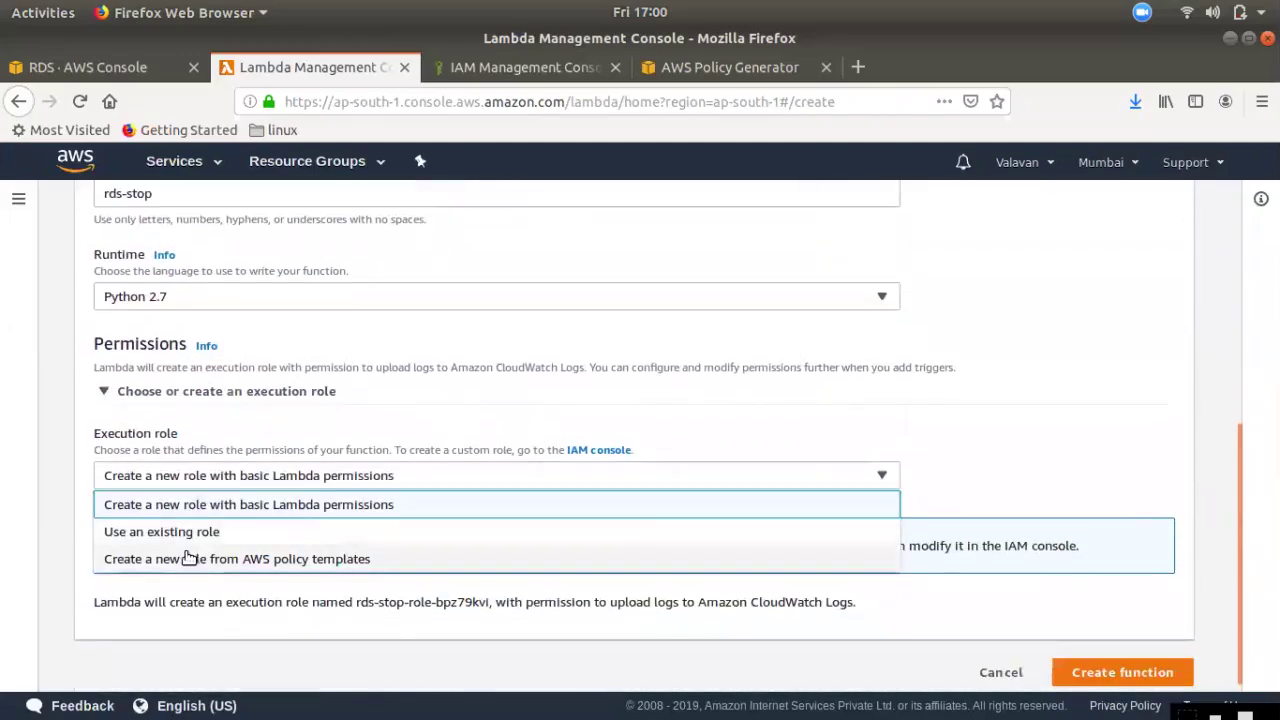
left_click(205, 533)
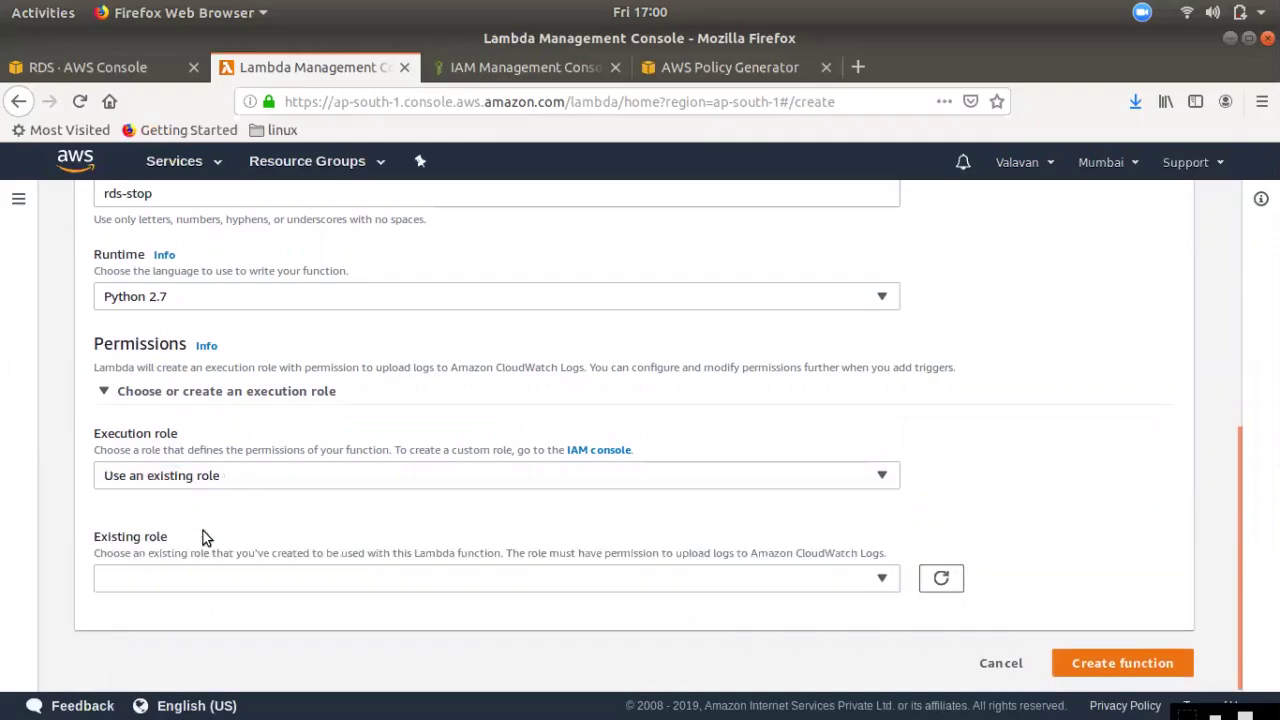
left_click(199, 577)
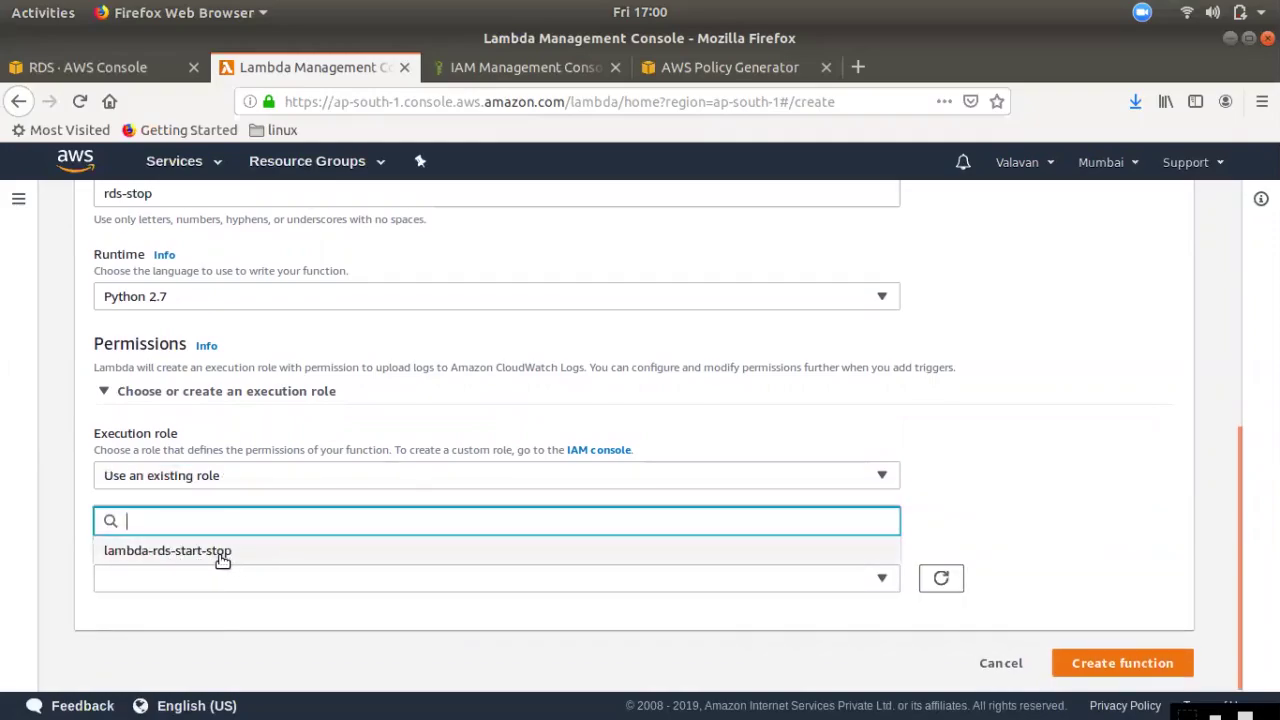
left_click(222, 559)
scroll(1108, 651, "down", 1)
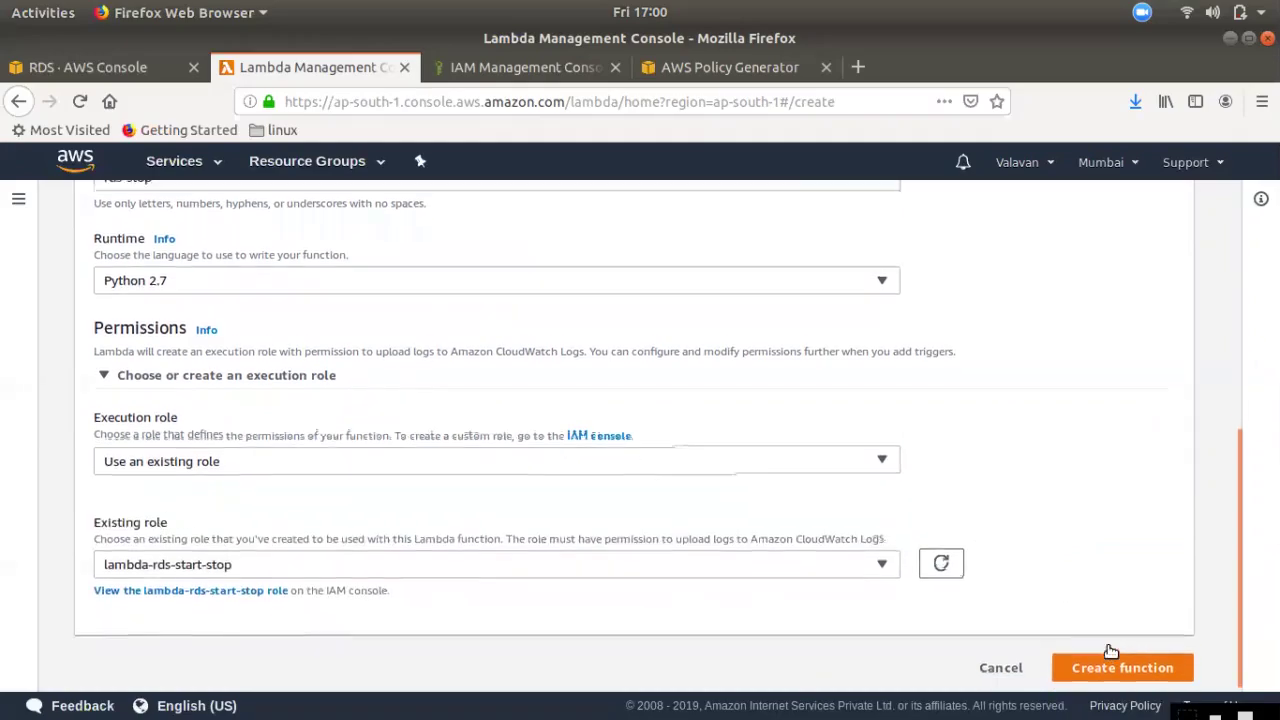
left_click(1112, 662)
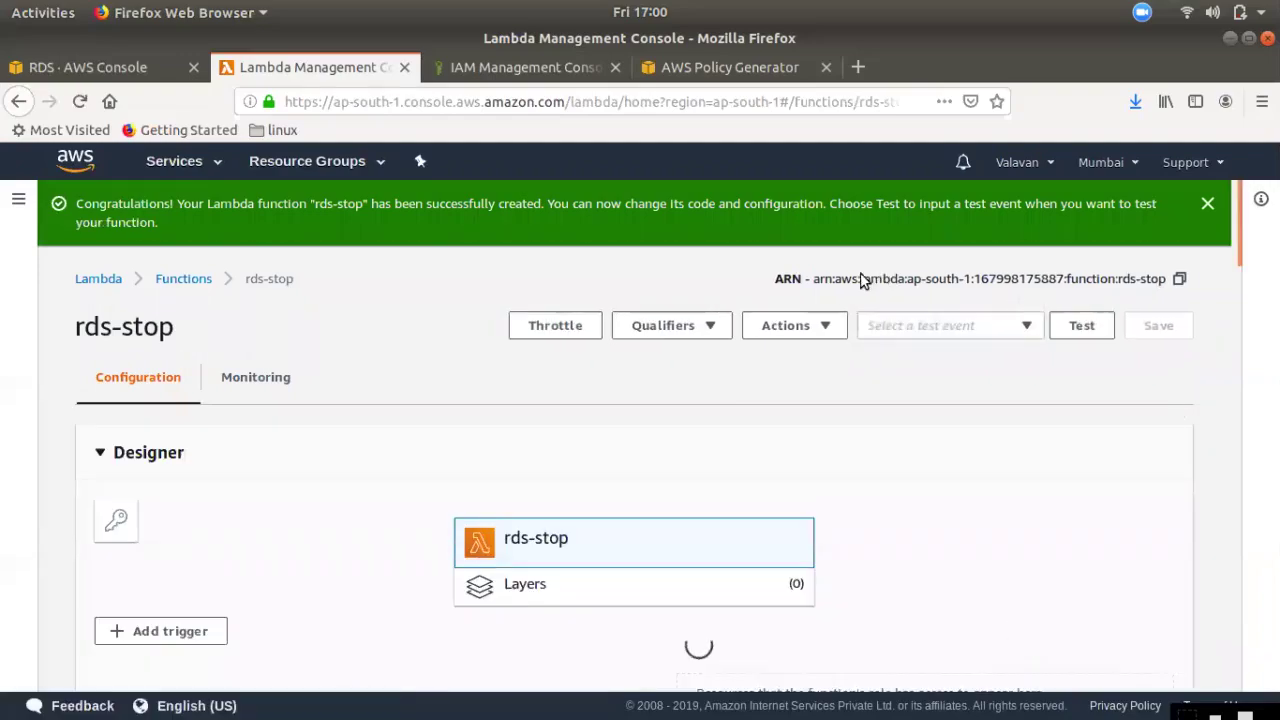
Delete all the default code in the rds-stop function's lambda_function file
scroll(1045, 290, "down", 3)
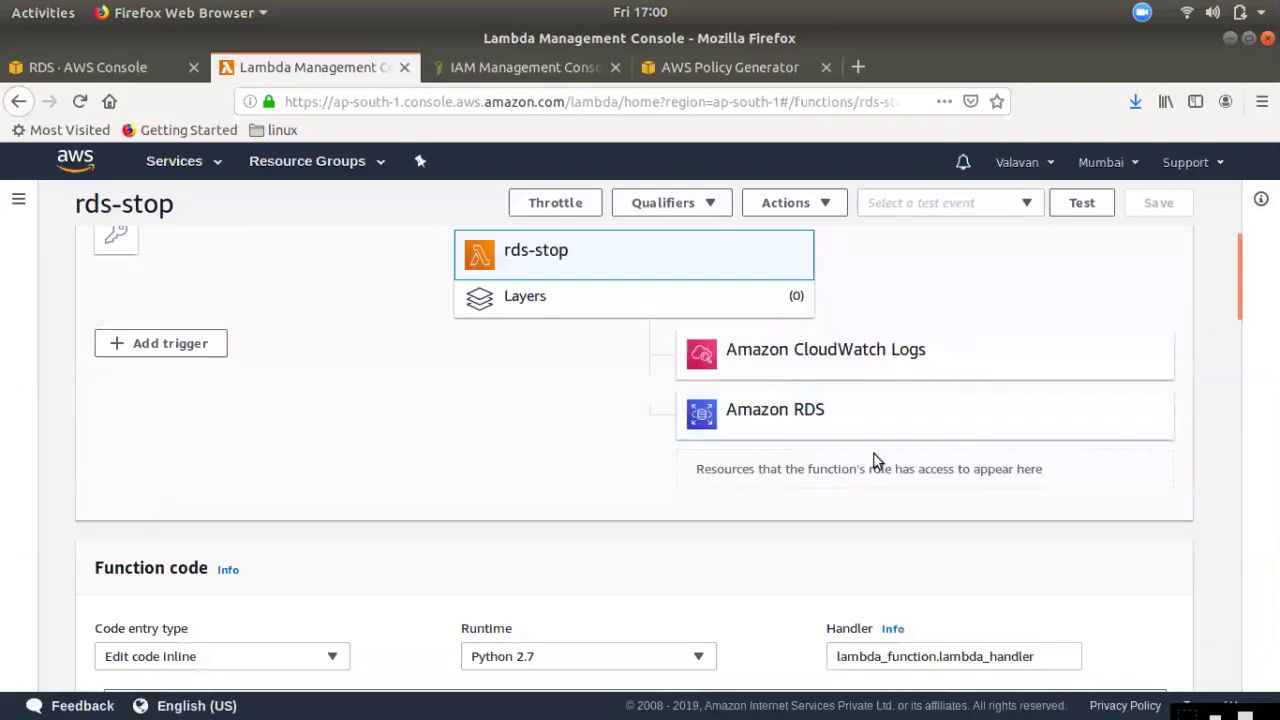
double_click(558, 251)
scroll(568, 428, "down", 4)
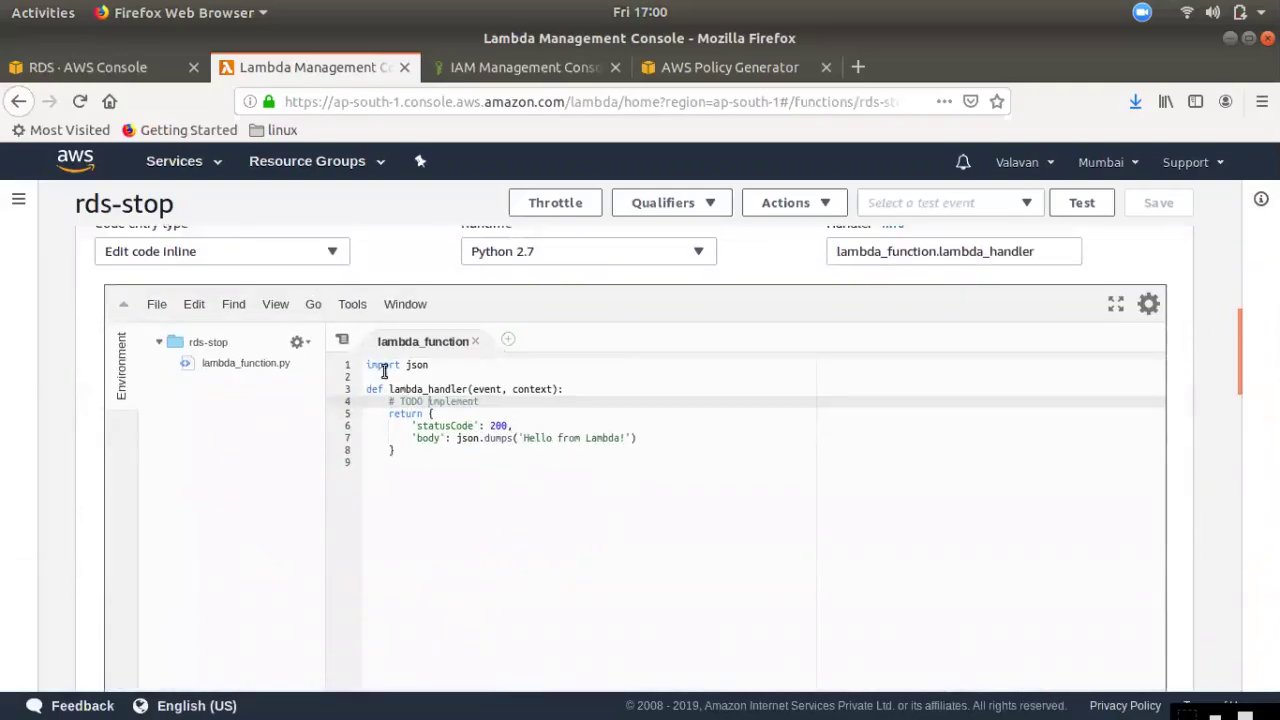
left_click_drag(414, 465, 362, 366)
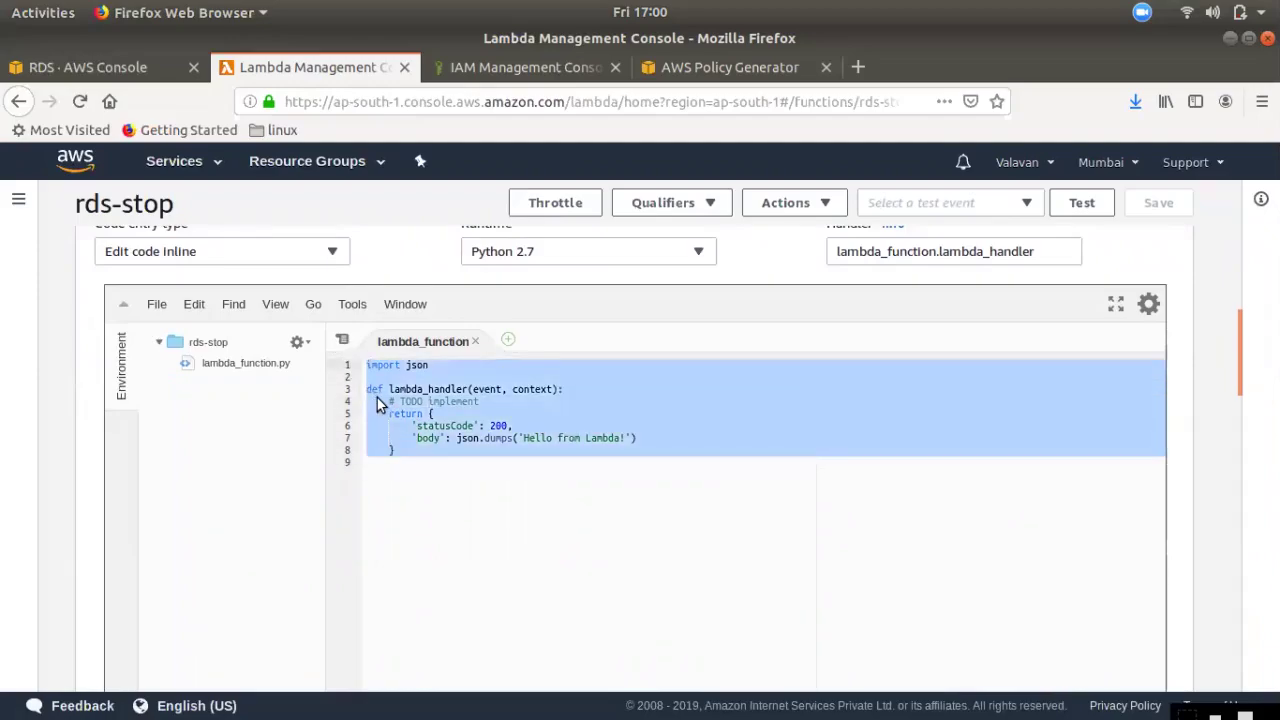
key("BackSpace")
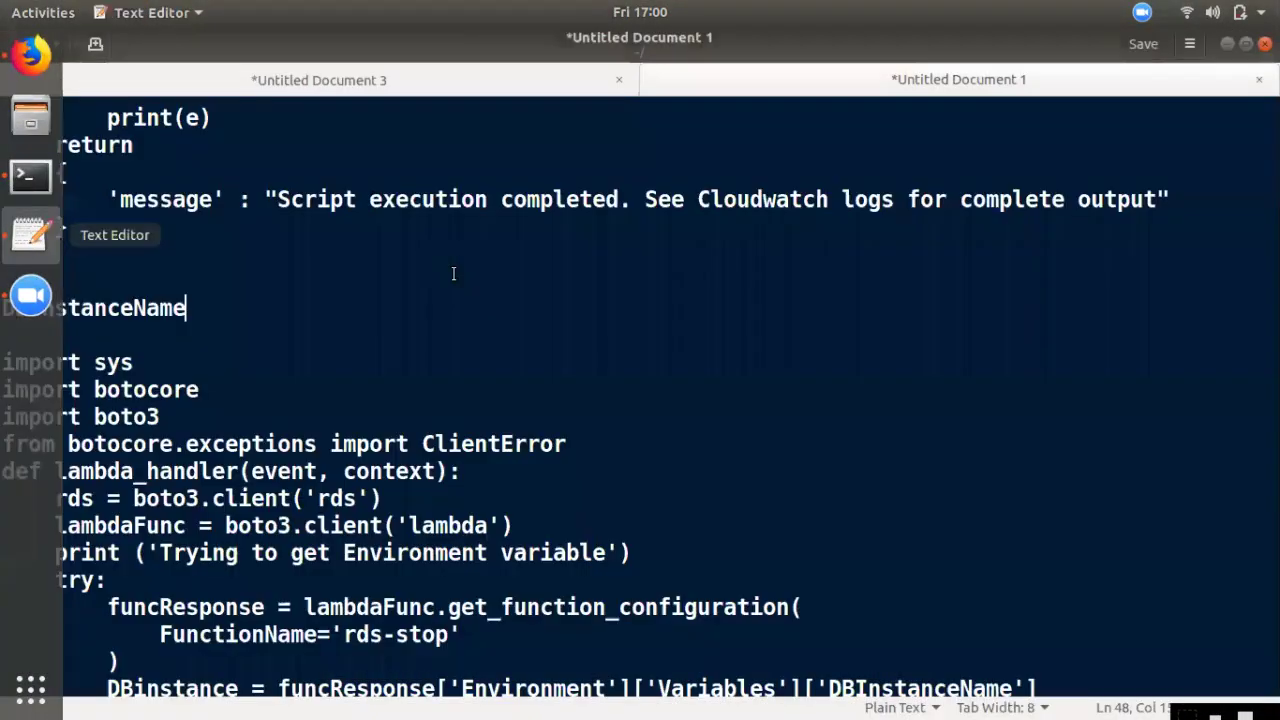
Switch to Text Editor, look through the start and stop scripts, and remove the DBInstanceName line above the stop script
left_click(30, 234)
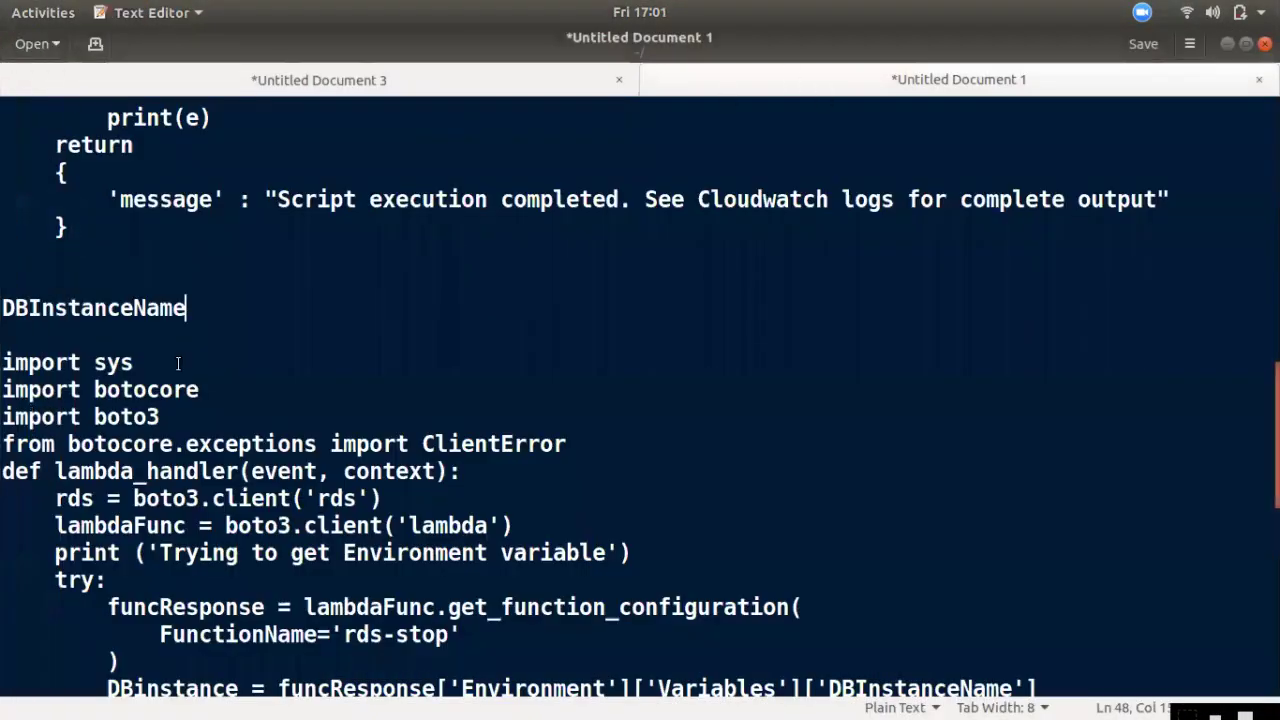
scroll(178, 363, "down", 10)
scroll(178, 363, "up", 2)
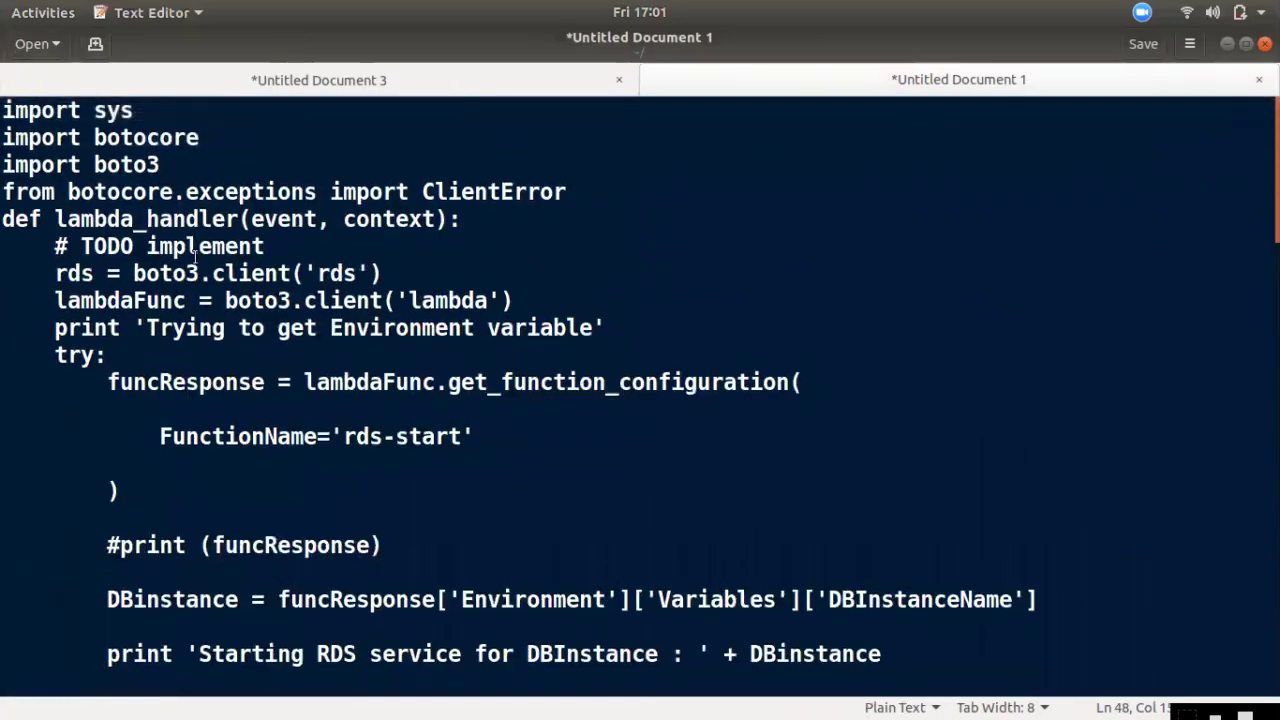
scroll(360, 400, "down", 4)
scroll(360, 400, "up", 2)
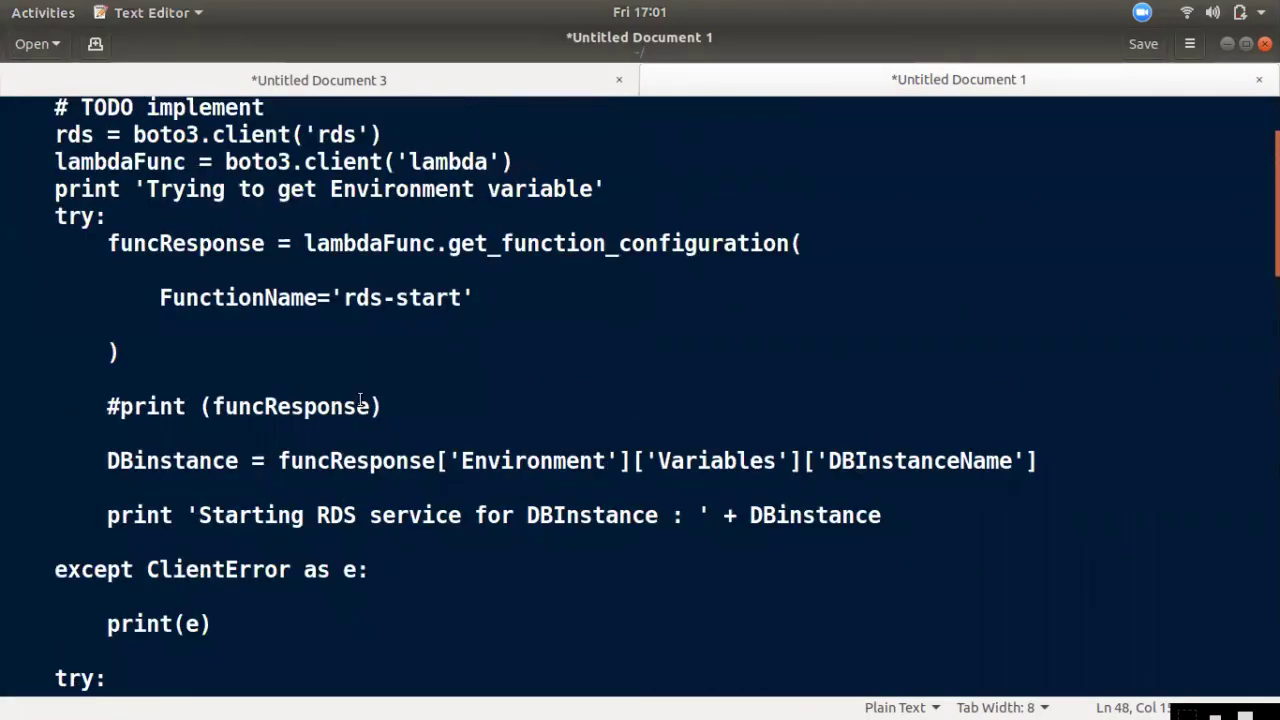
scroll(370, 384, "down", 12)
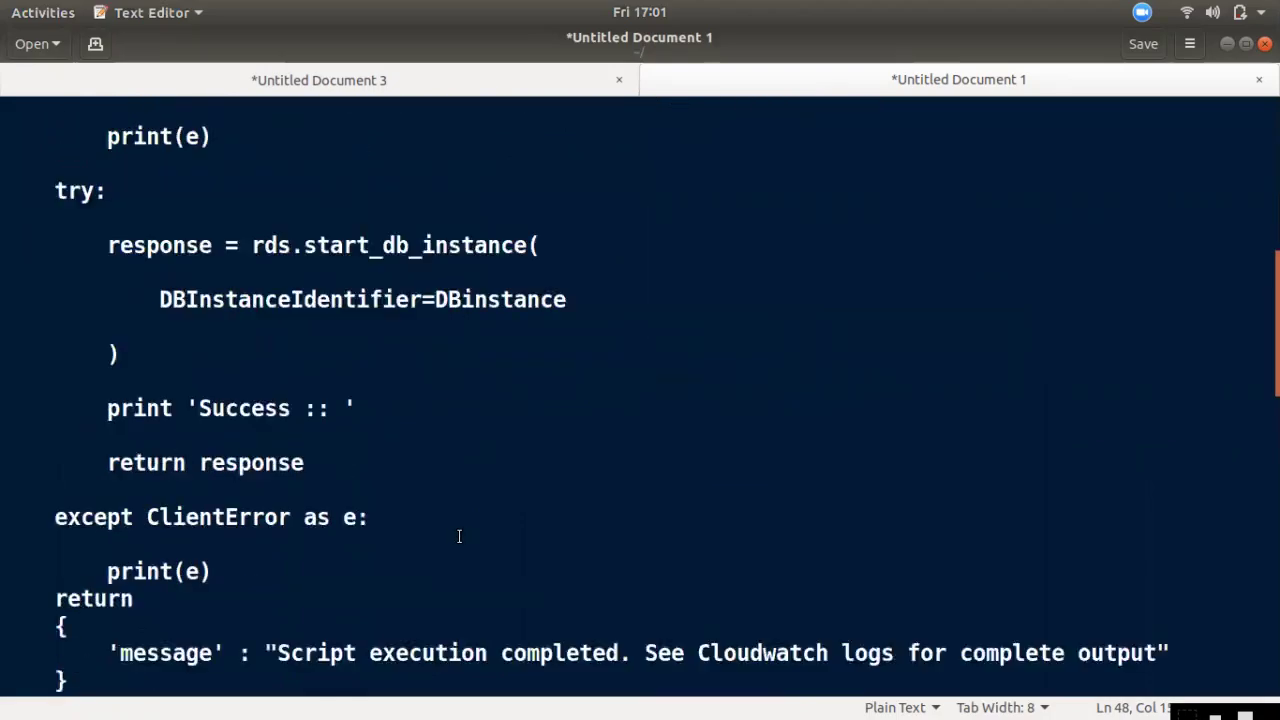
left_click(5, 262)
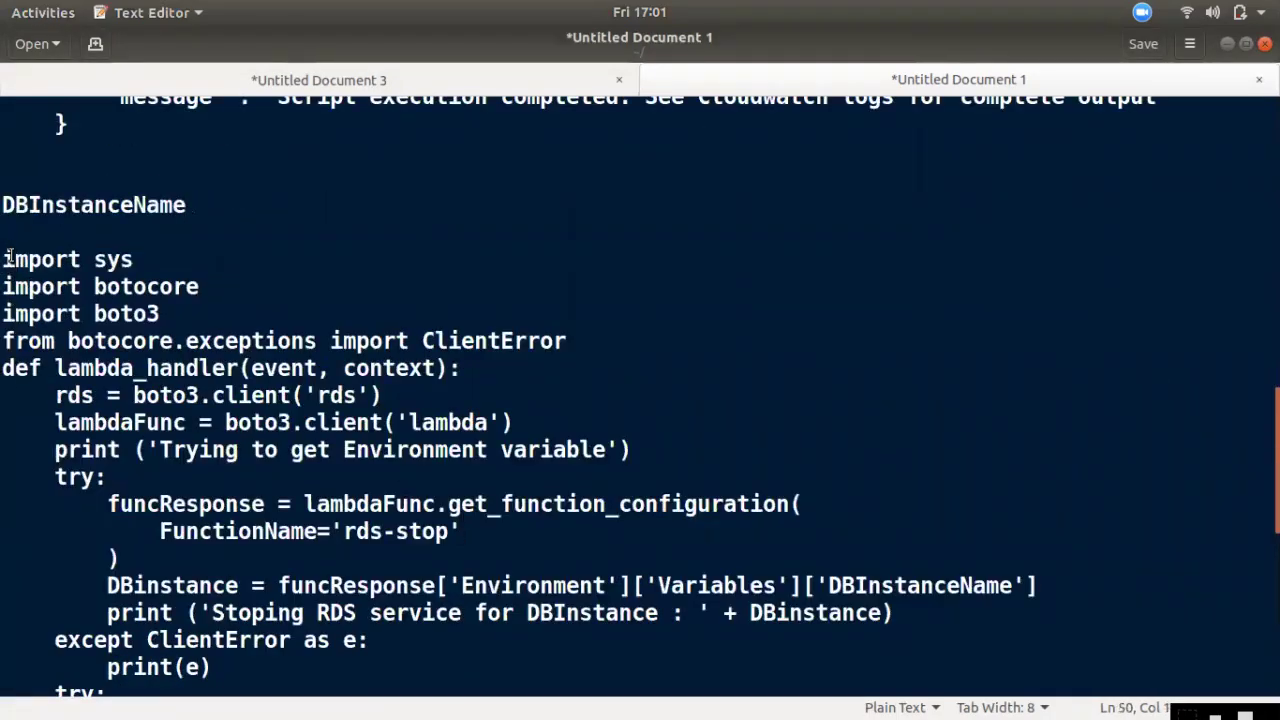
left_click_drag(5, 258, 100, 383)
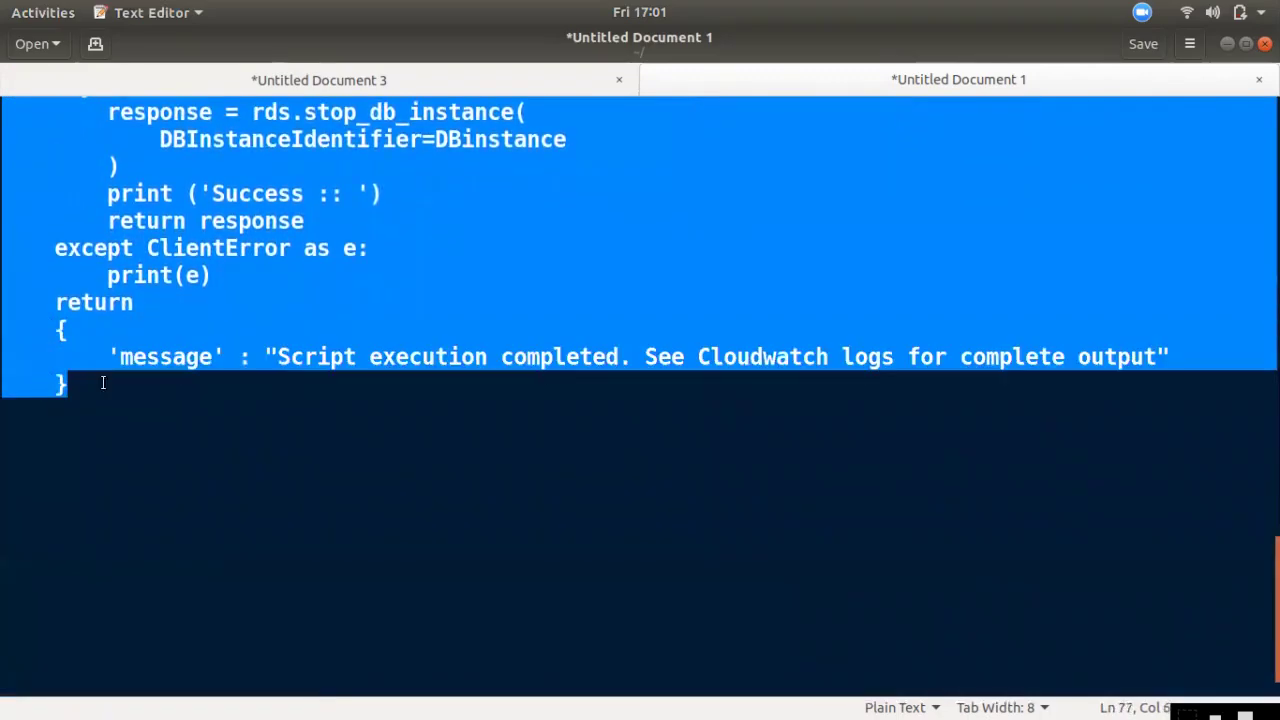
right_click(298, 167)
left_click(320, 180)
Copy the entire stop script, from import sys to the closing brace, and paste it into the rds-stop function's code in Firefox
scroll(288, 400, "down", 12)
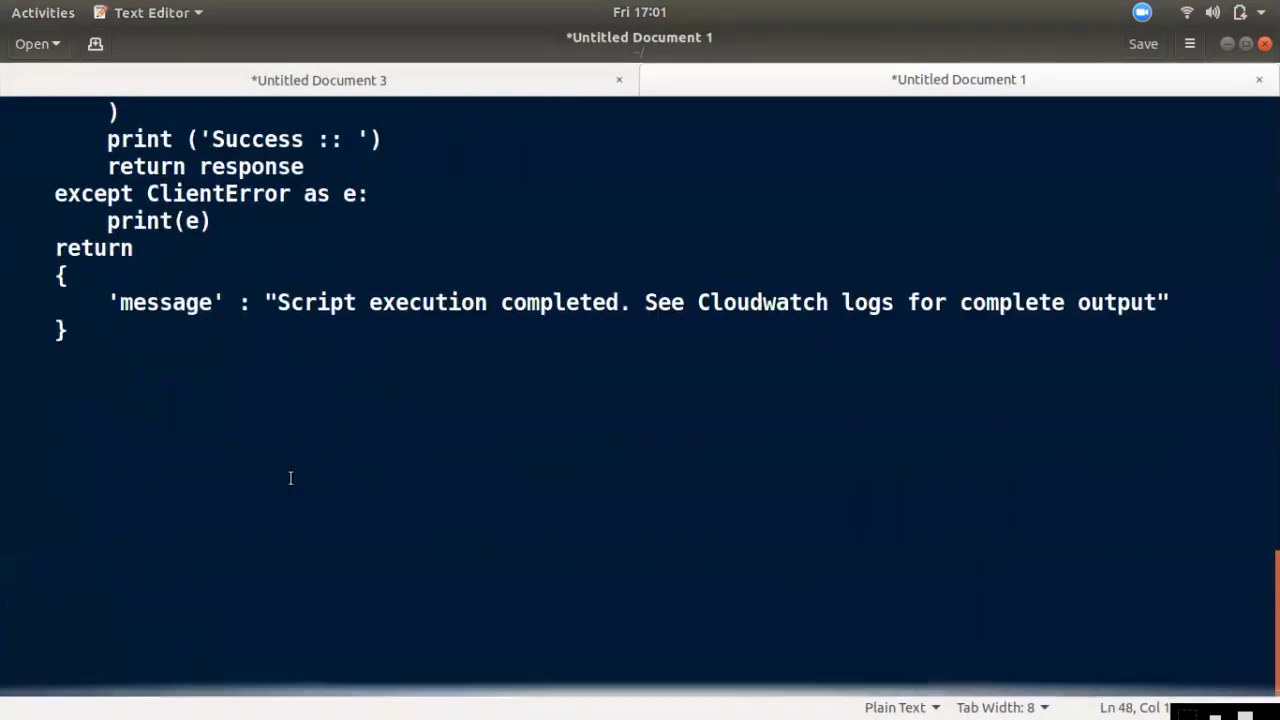
scroll(289, 478, "up", 9)
left_click_drag(16, 142, 182, 488)
key("ctrl+c")
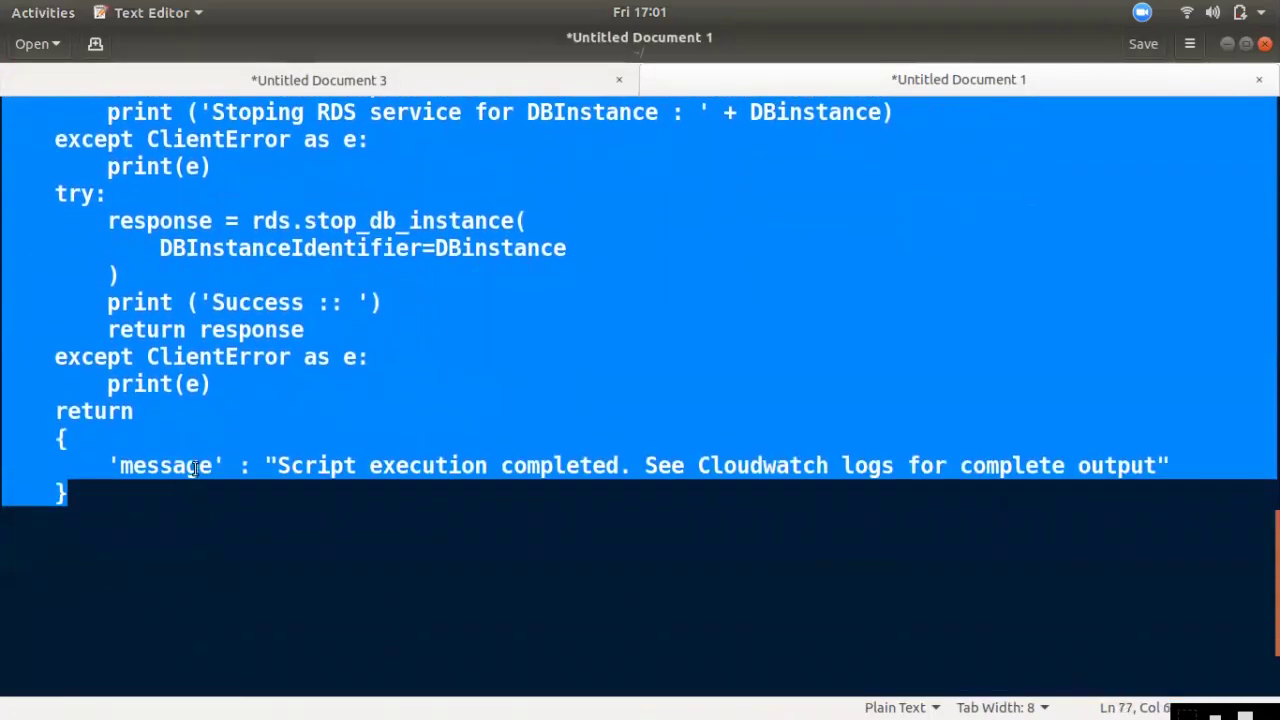
mouse_move(6, 166)
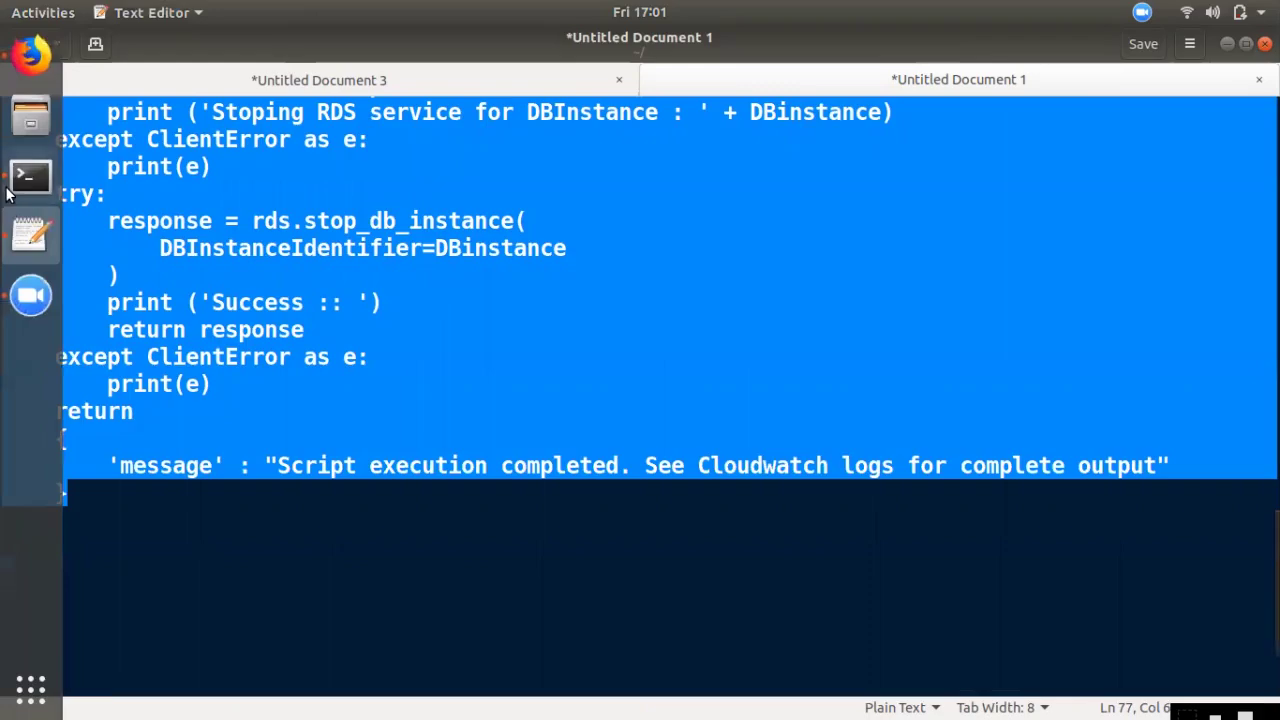
left_click(30, 55)
key("ctrl+v")
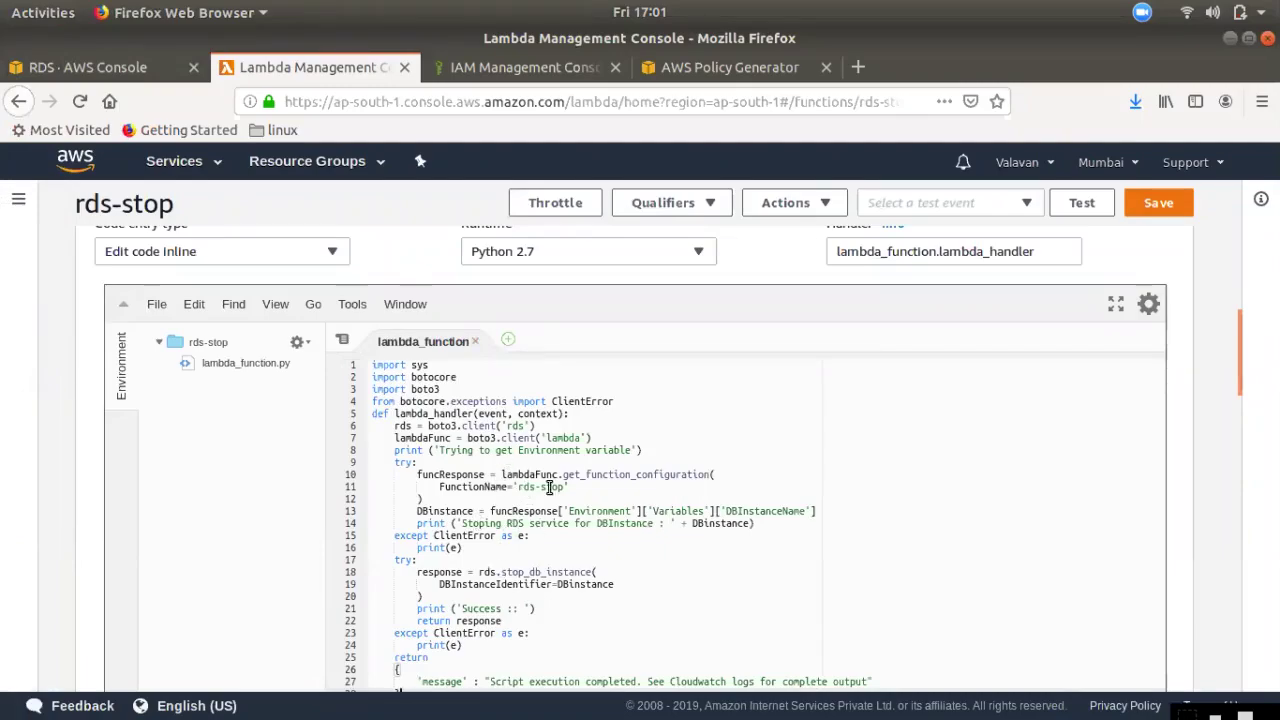
Review the stop script pasted into the rds-stop function's code
scroll(210, 332, "up", 10)
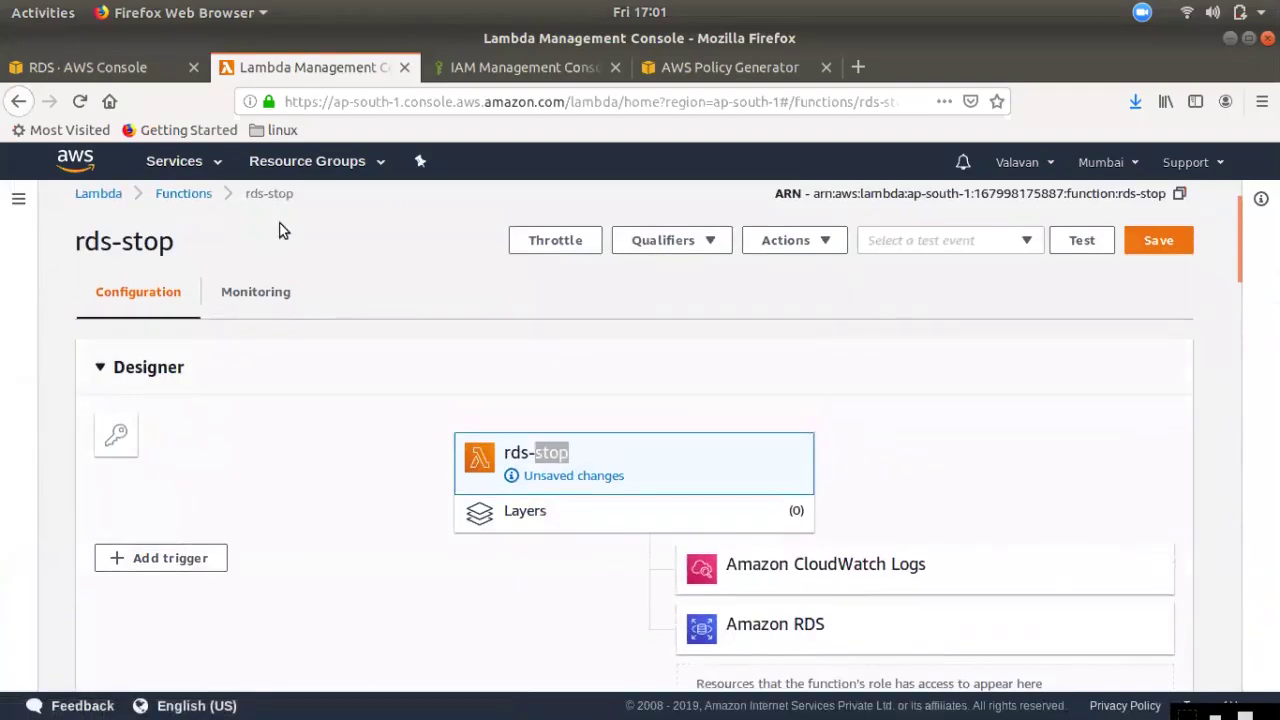
scroll(587, 602, "down", 10)
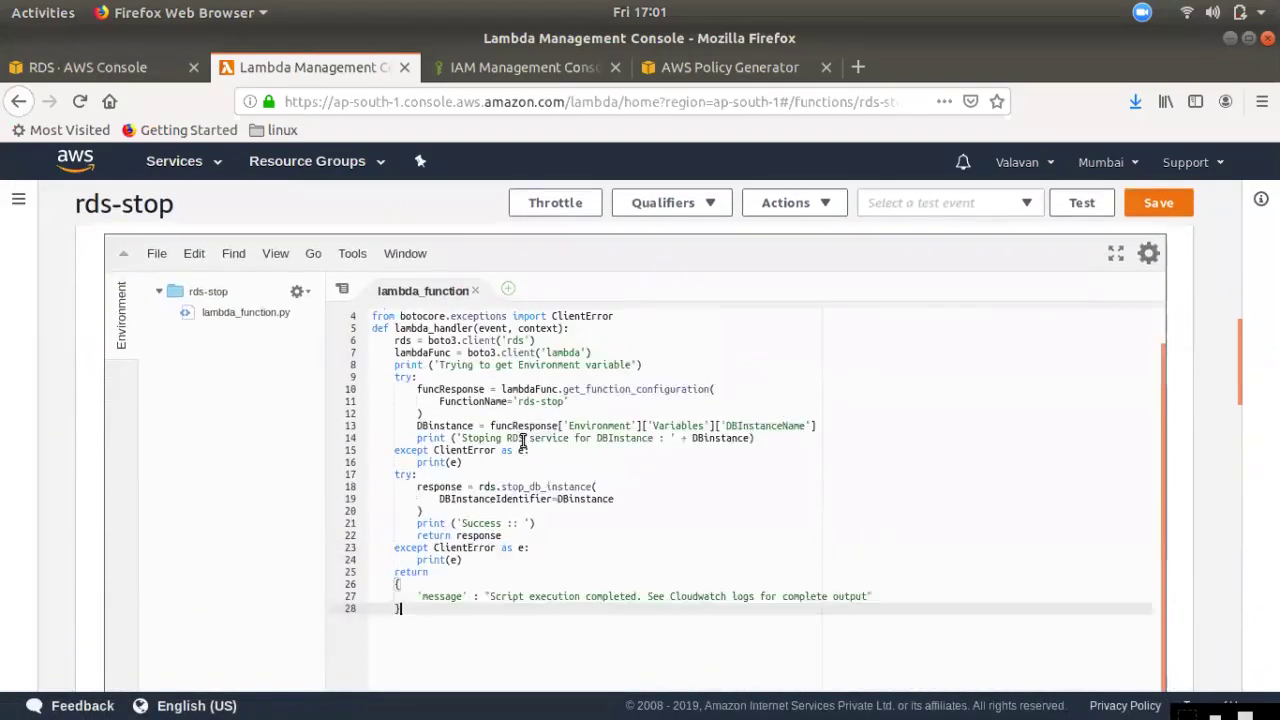
scroll(522, 441, "up", 1)
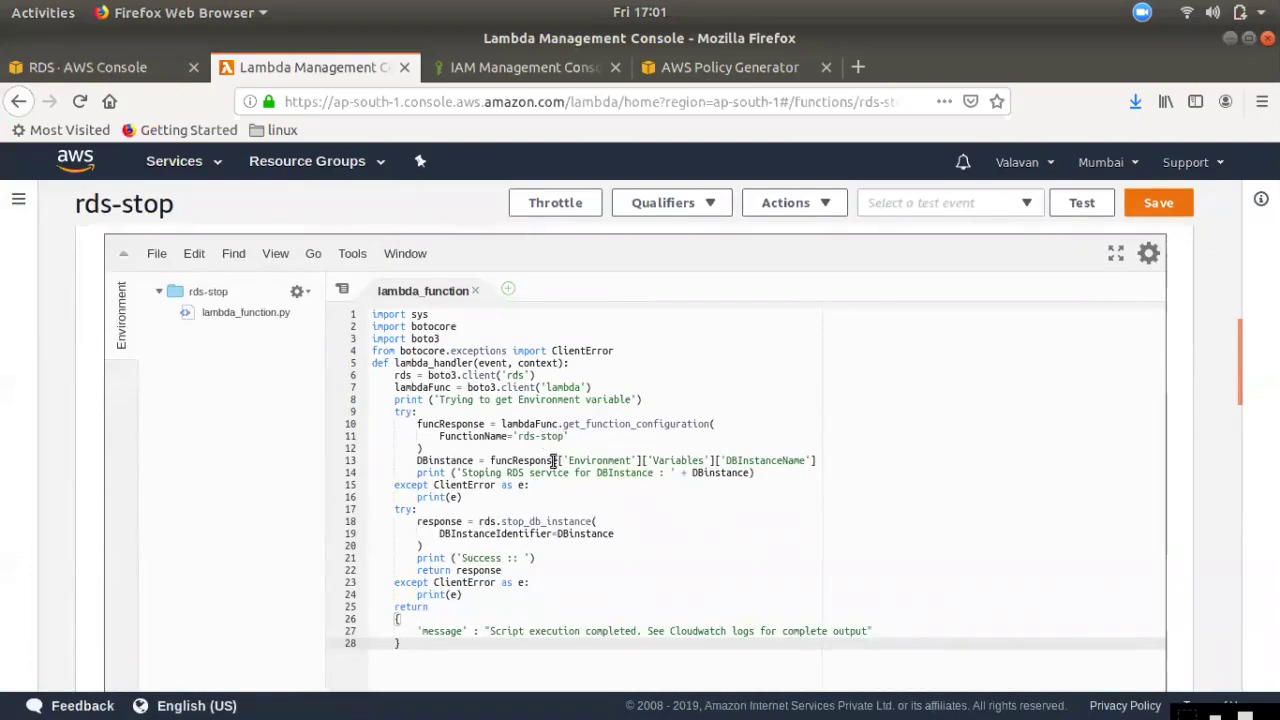
scroll(680, 560, "down", 2)
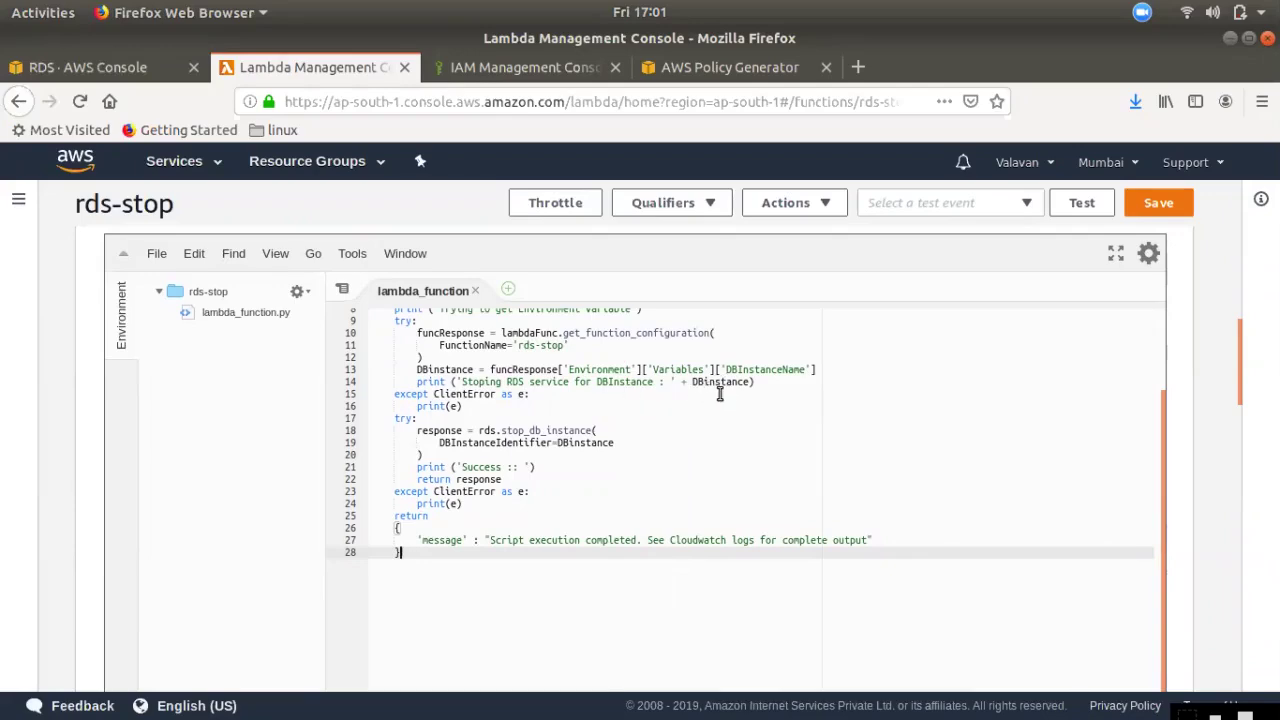
Switch to Text Editor and copy the environment variable name DBInstanceName from the stop script
mouse_move(3, 160)
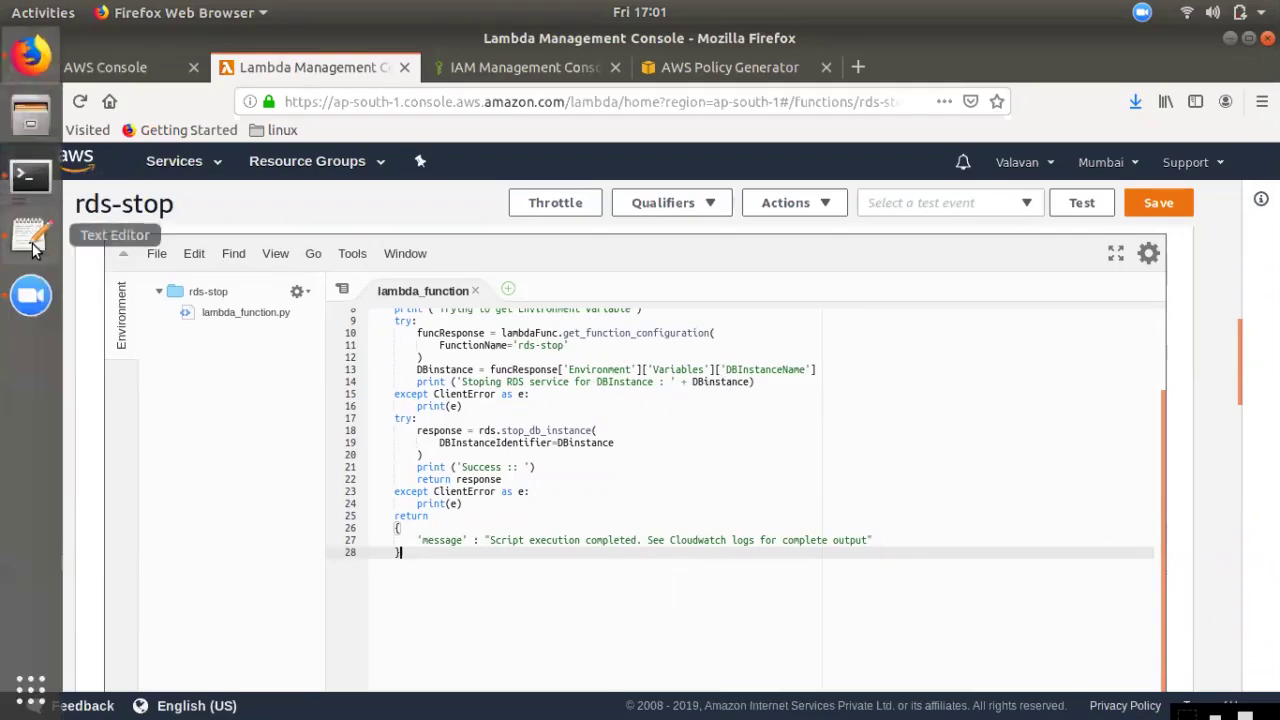
left_click(30, 234)
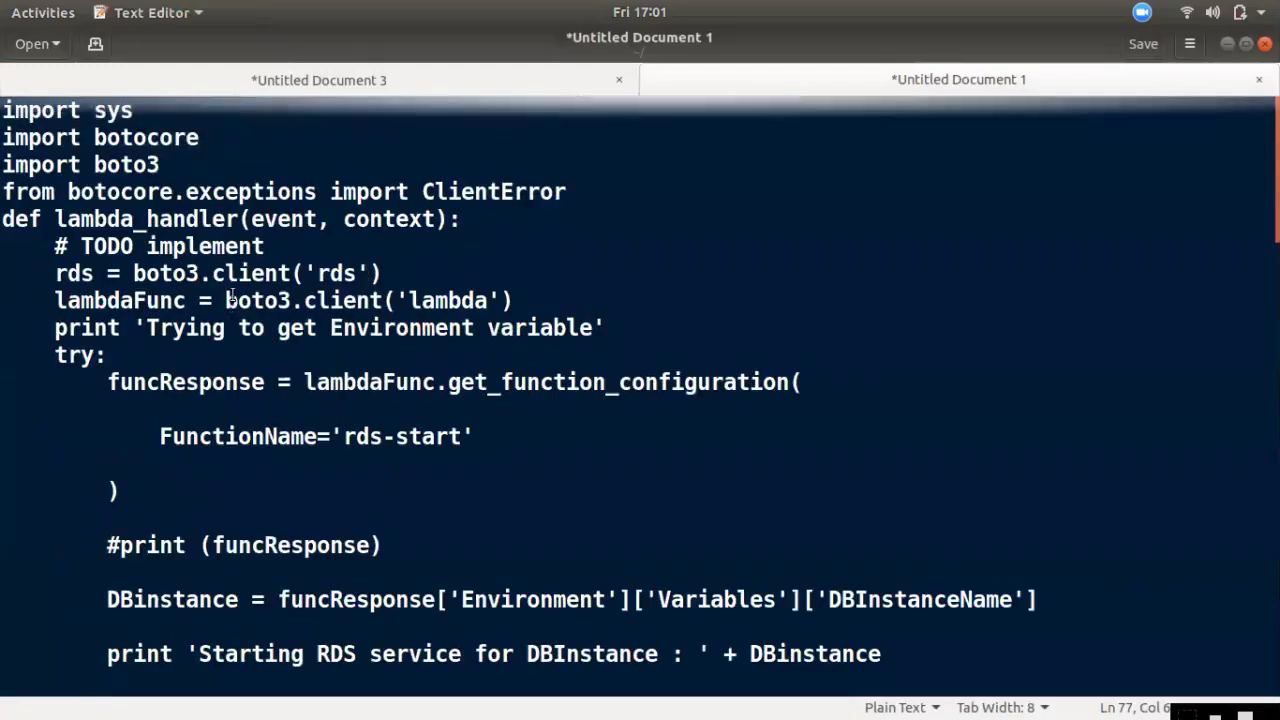
scroll(234, 386, "down", 8)
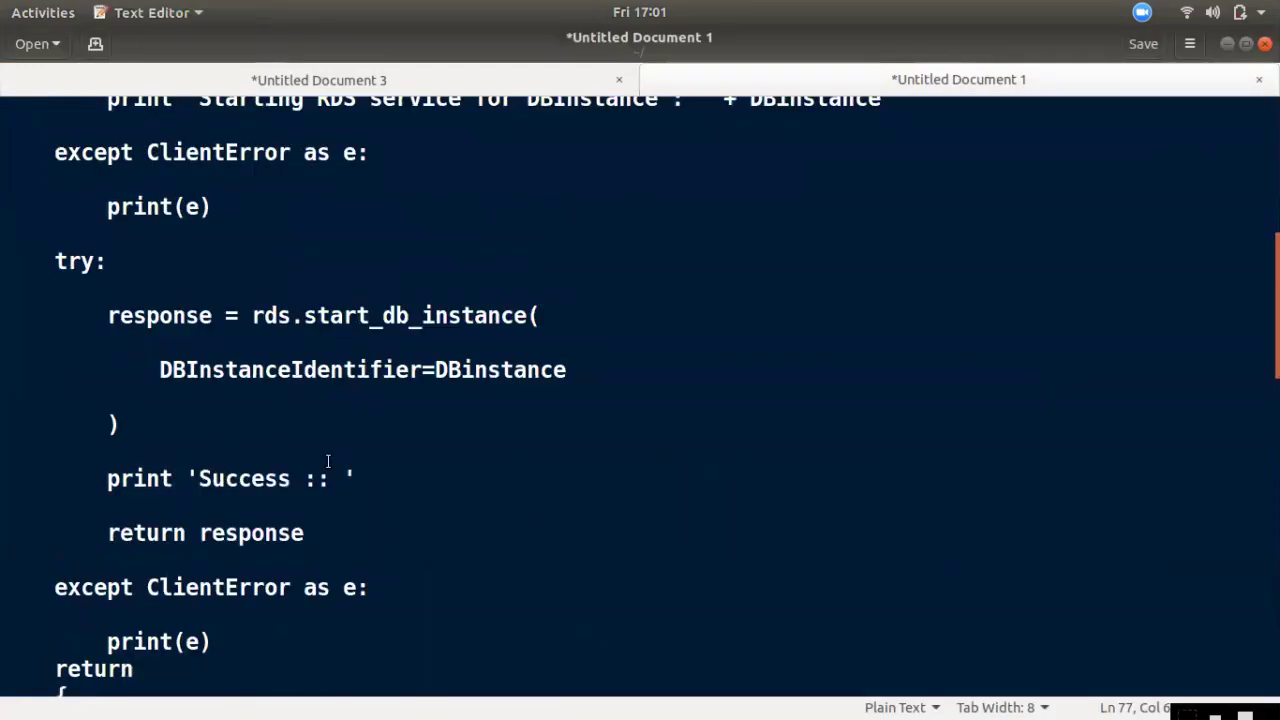
scroll(329, 463, "up", 2)
scroll(340, 400, "down", 5)
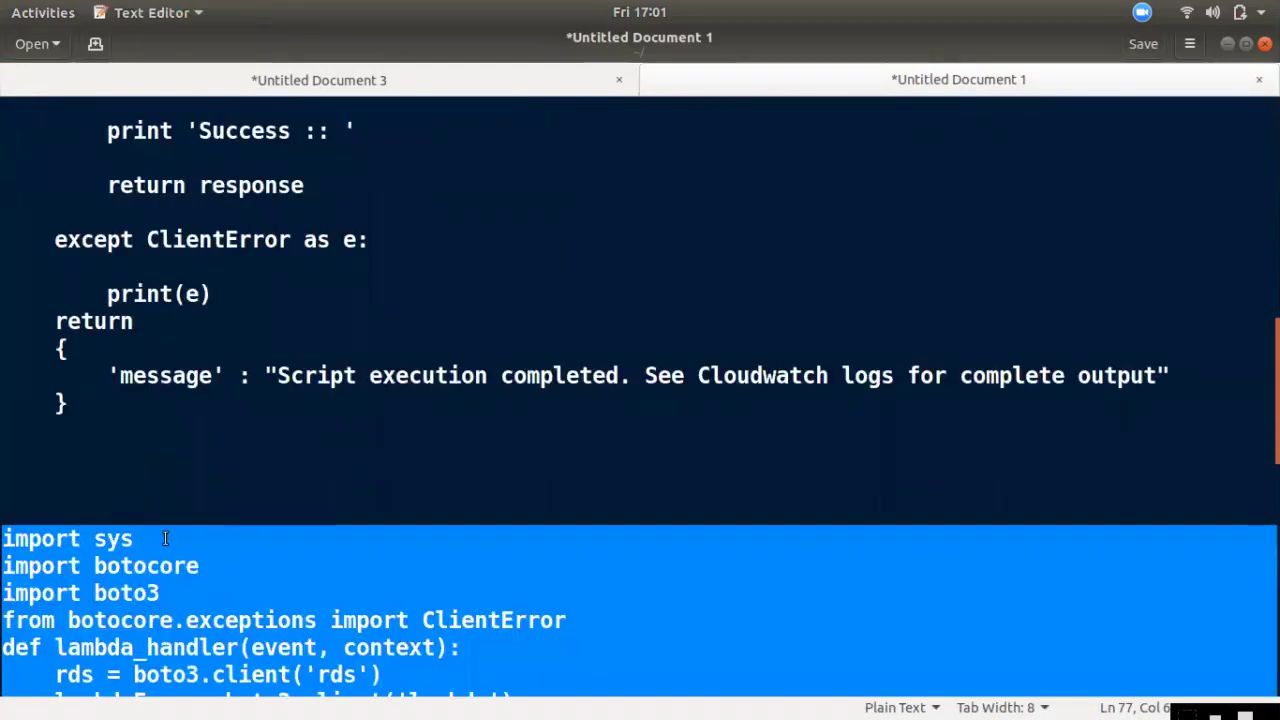
left_click(165, 538)
scroll(213, 492, "down", 8)
scroll(213, 492, "up", 4)
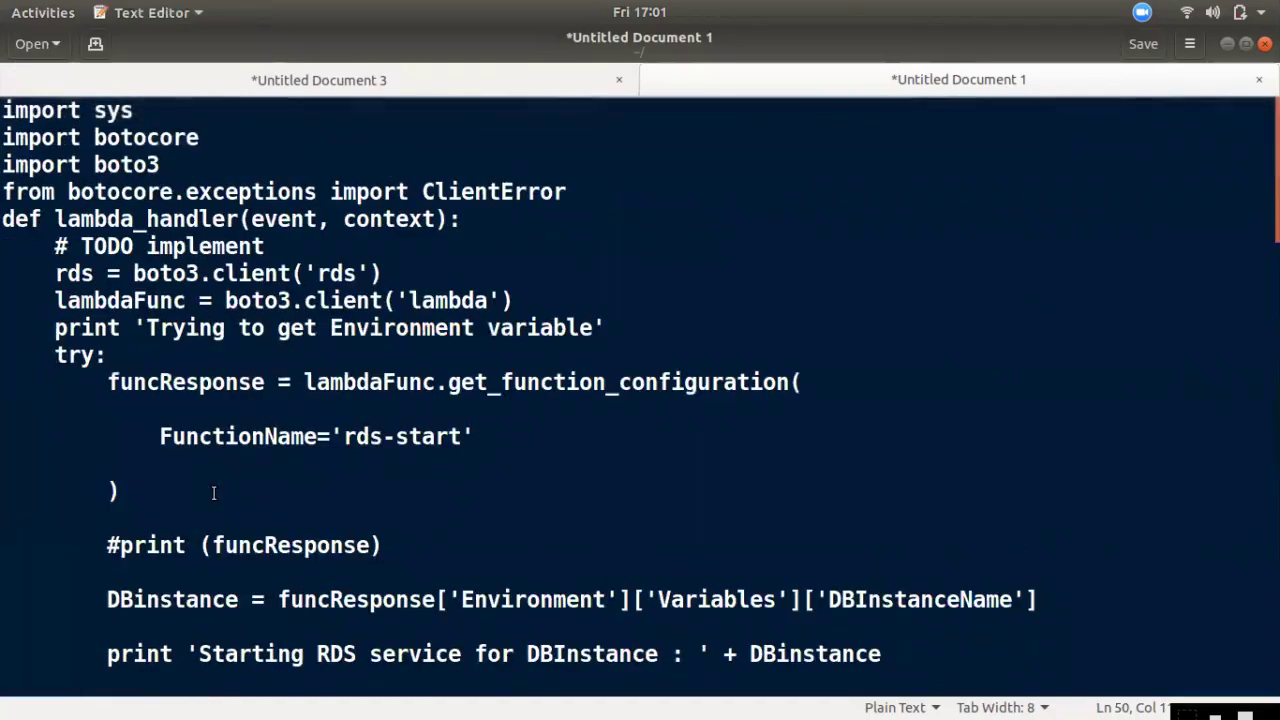
scroll(213, 492, "down", 12)
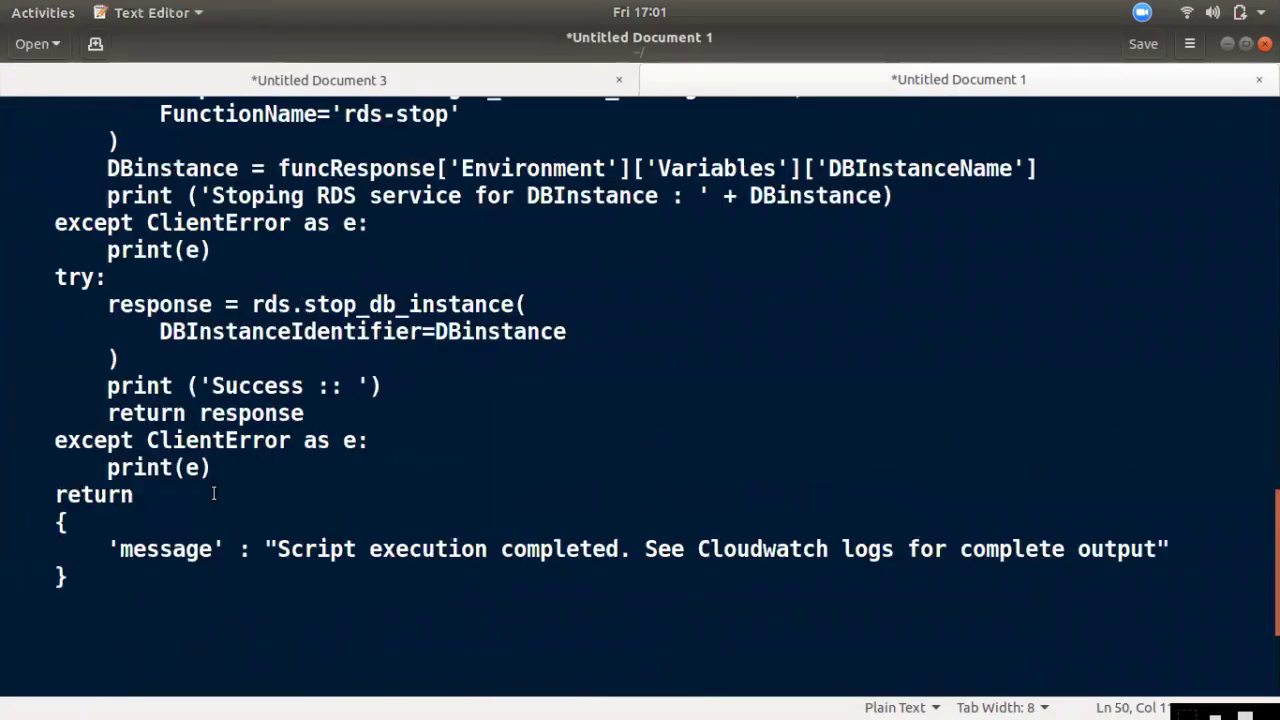
scroll(213, 492, "down", 1)
scroll(327, 457, "up", 5)
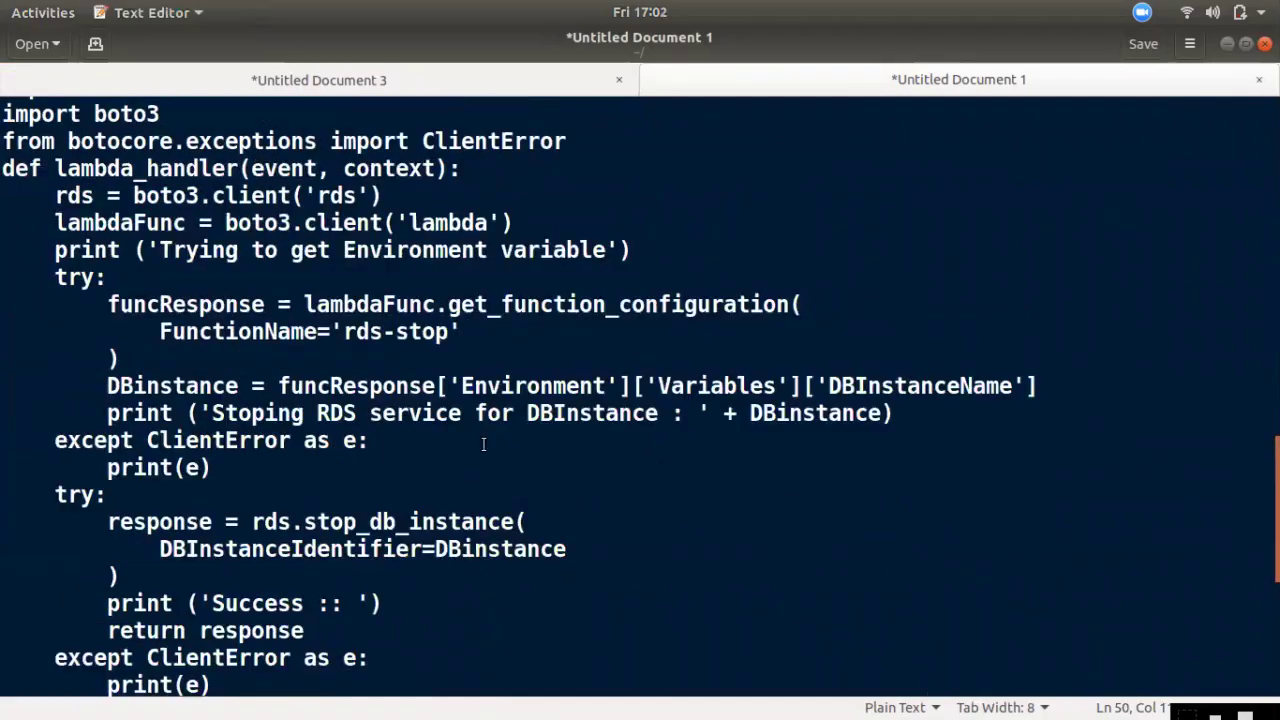
left_click_drag(829, 386, 1013, 390)
key("ctrl+c")
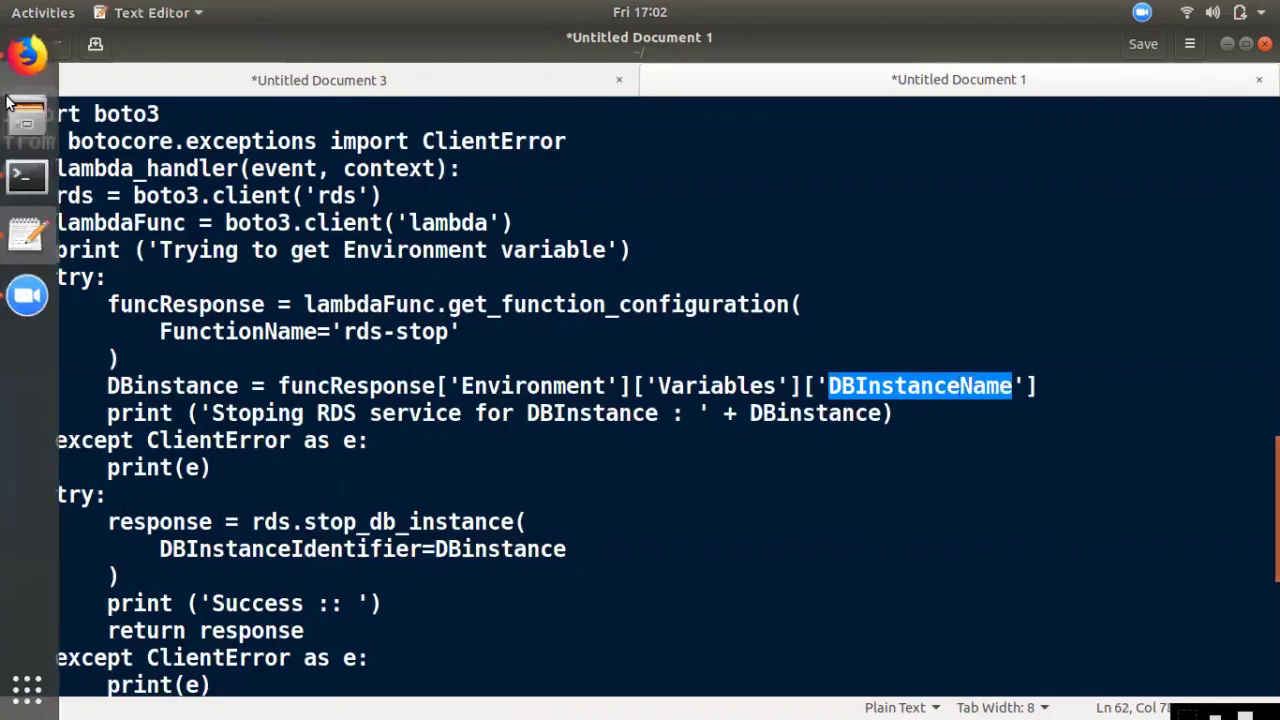
Switch to Firefox and paste DBInstanceName as the key of the rds-stop function's first environment variable
left_click(30, 103)
scroll(450, 535, "down", 2)
scroll(452, 545, "down", 6)
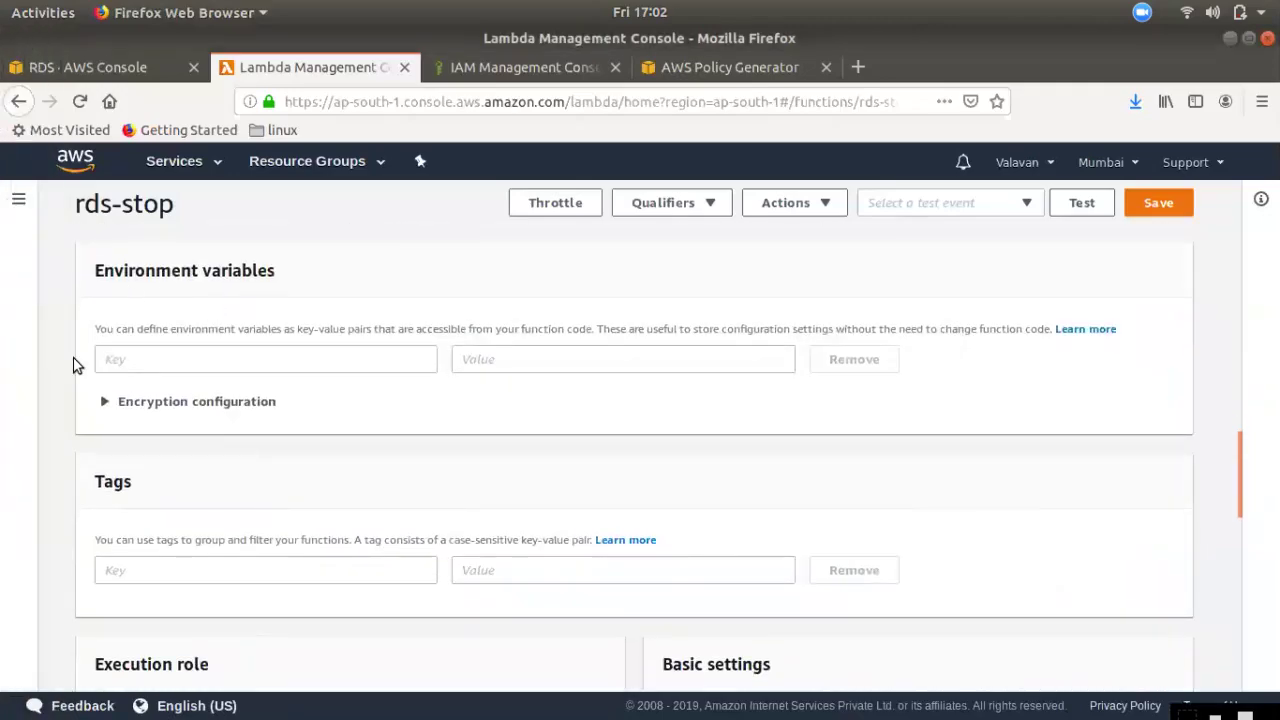
left_click(139, 359)
key("ctrl+v")
Look up the DB identifier in the RDS databases list and review the function's code at 120% page zoom
left_click(511, 360)
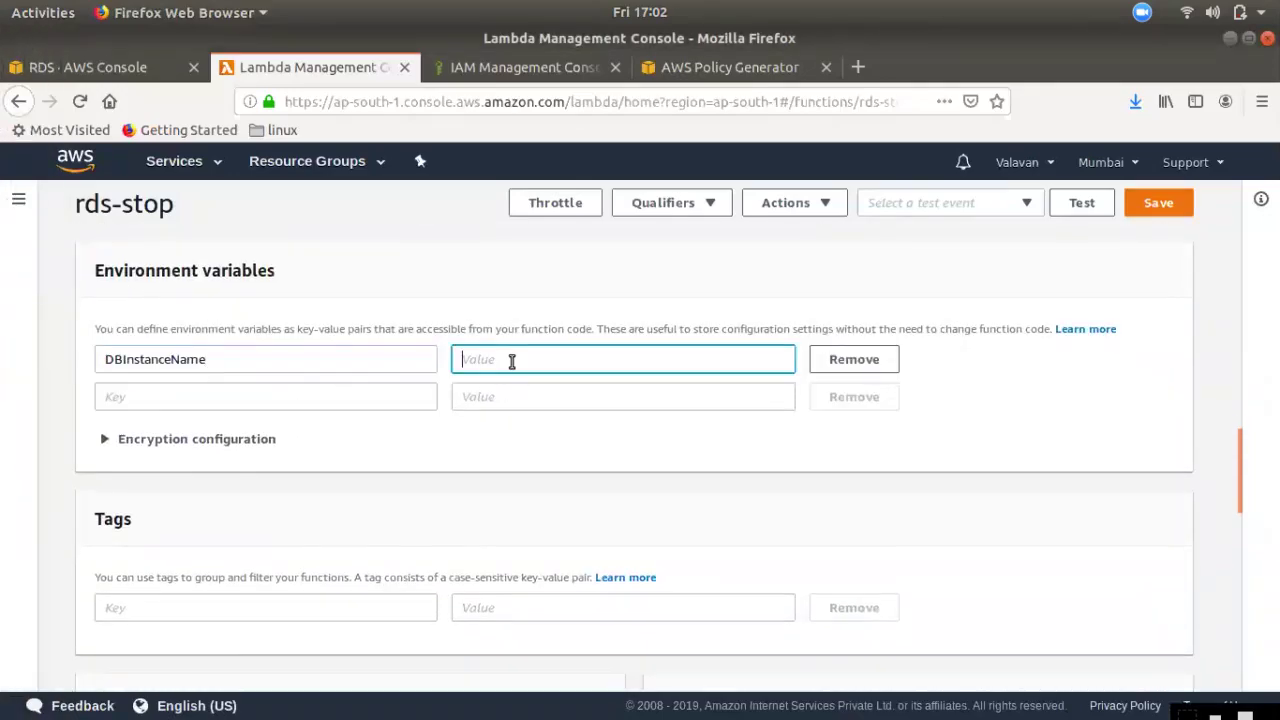
left_click(62, 66)
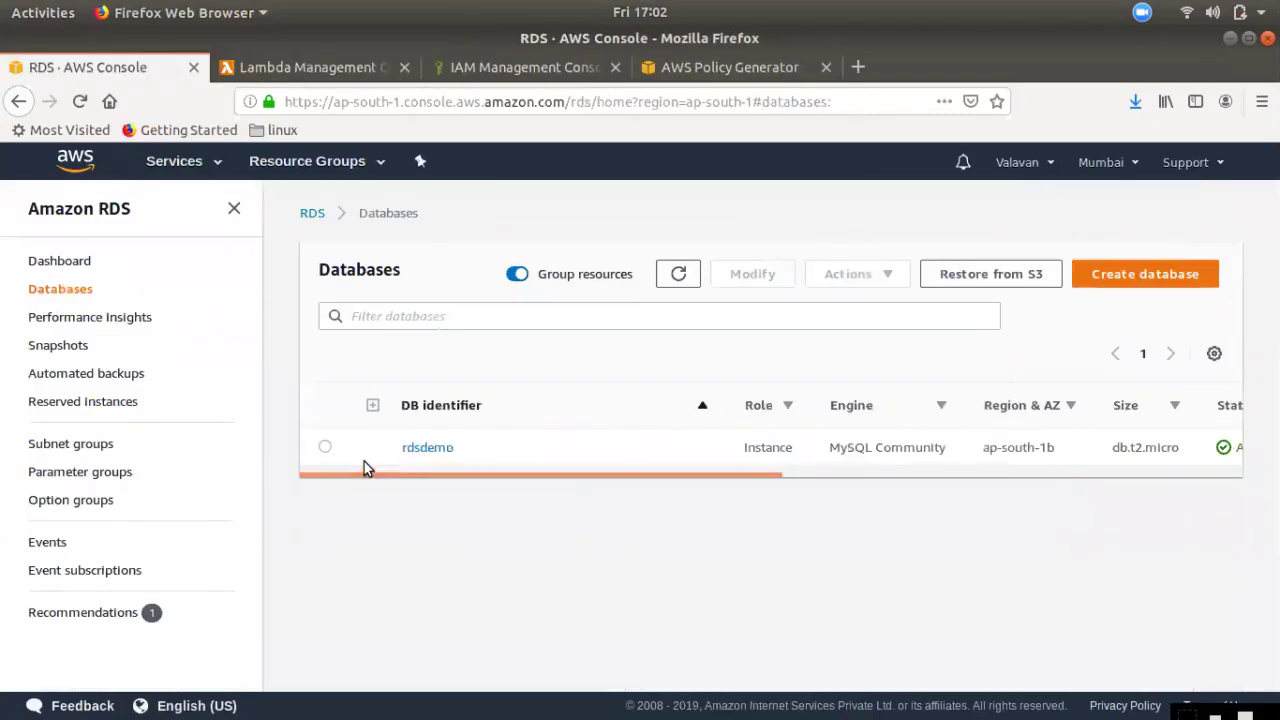
left_click(335, 72)
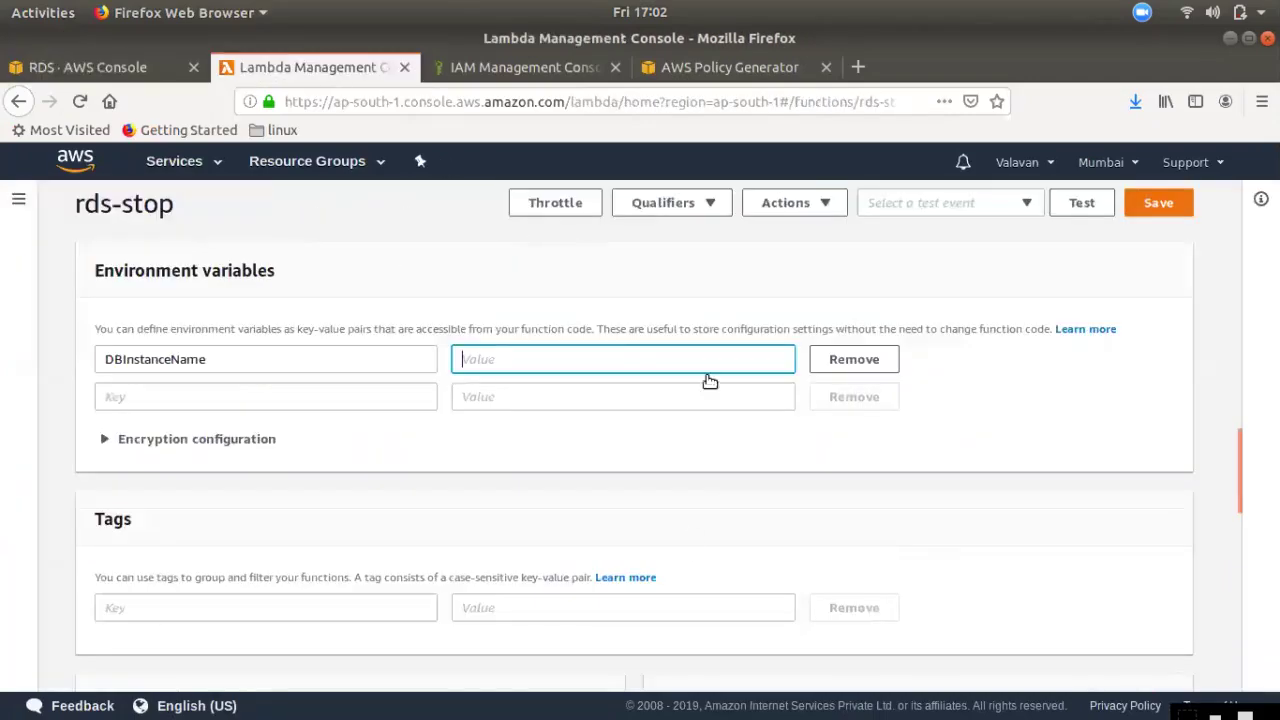
scroll(629, 331, "up", 5)
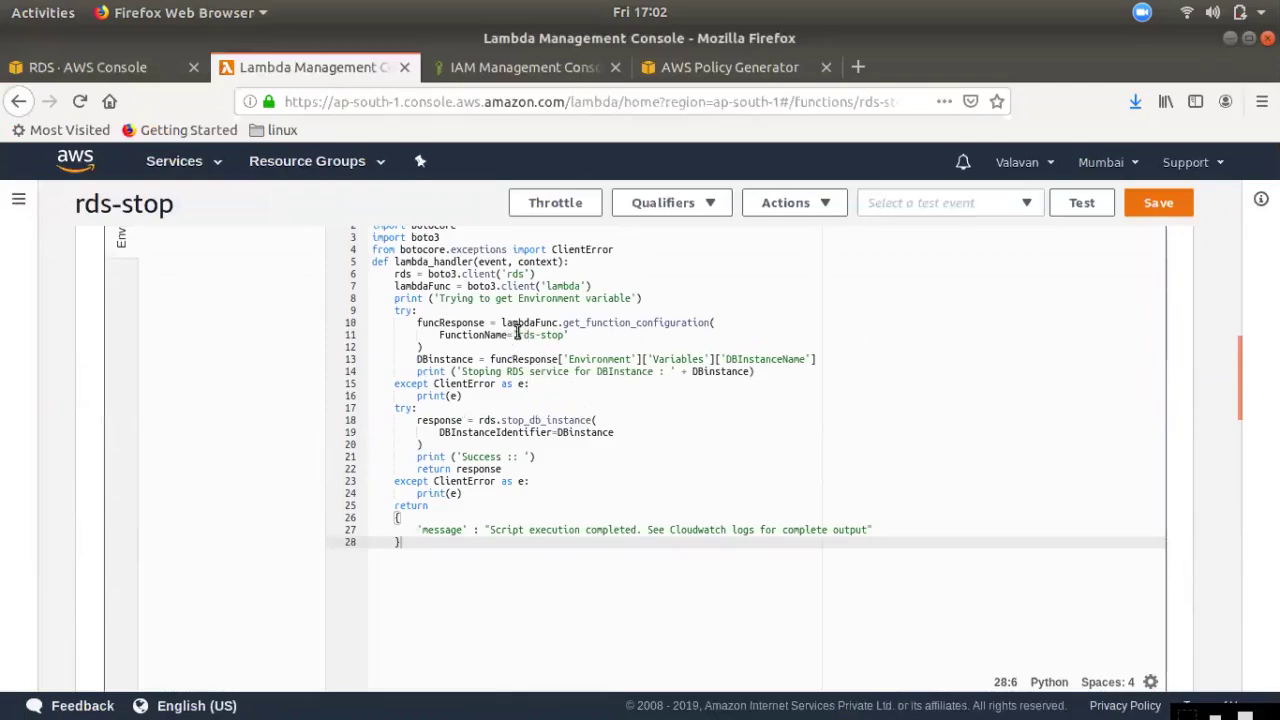
left_click_drag(517, 335, 569, 336)
left_click(521, 396)
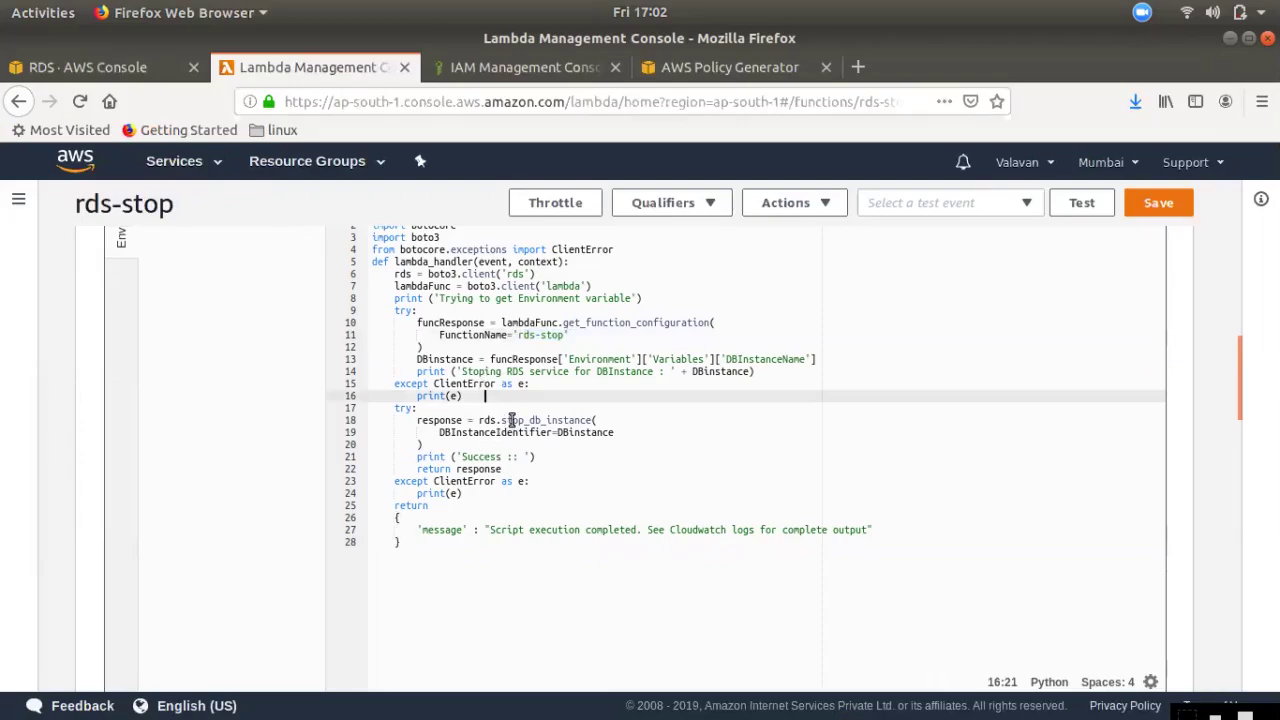
key("ctrl+plus")
key("ctrl+plus")
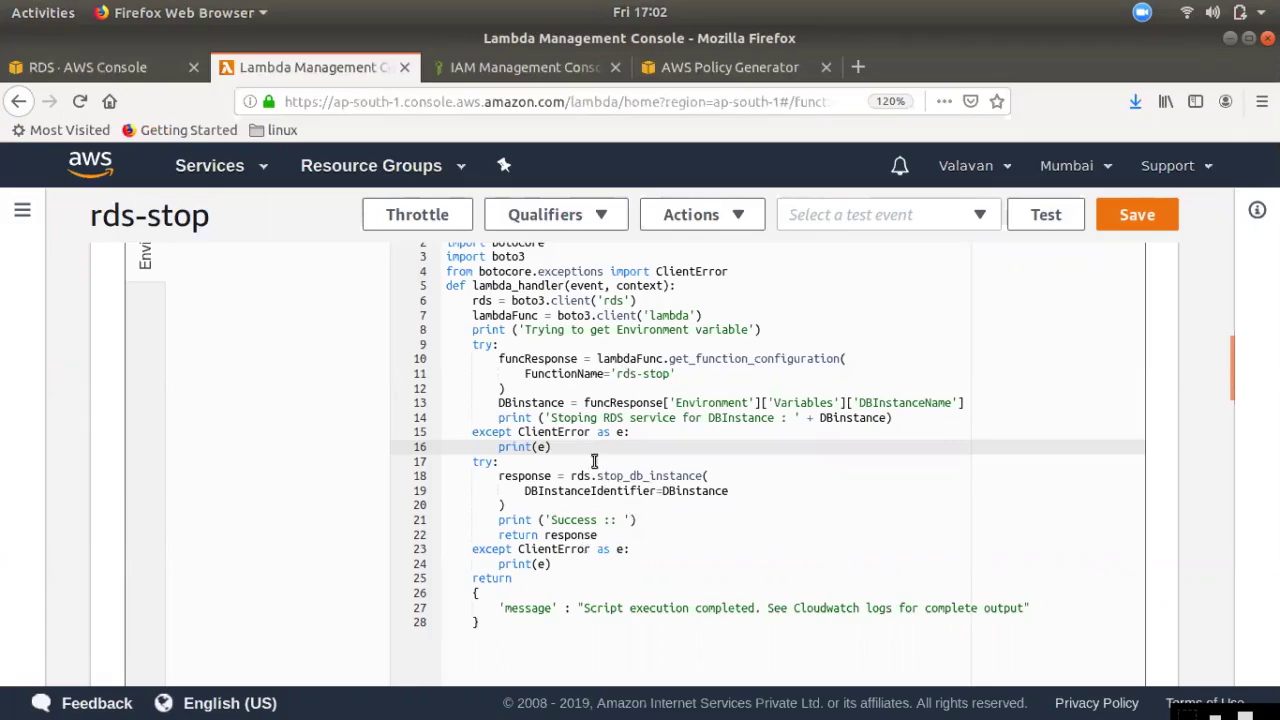
Set the DBInstanceName environment variable's value to rdsdemo and check it against the RDS databases list
scroll(480, 562, "down", 8)
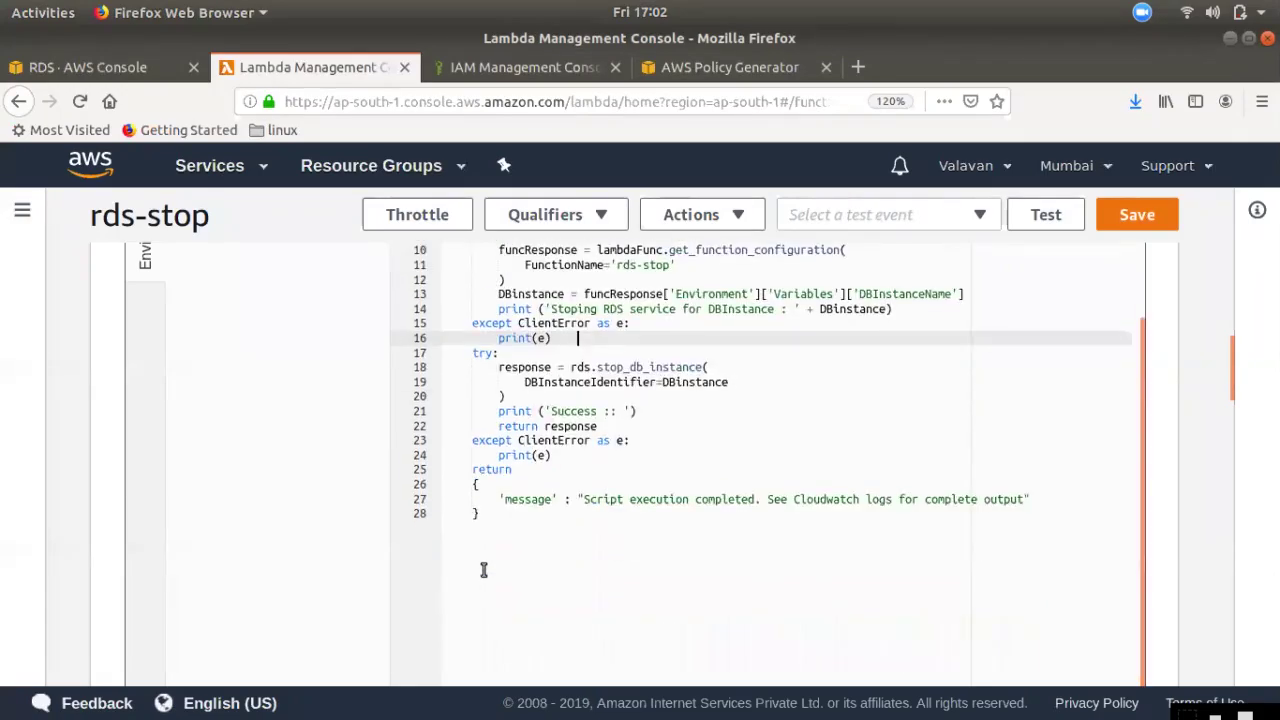
scroll(260, 605, "down", 2)
left_click(510, 495)
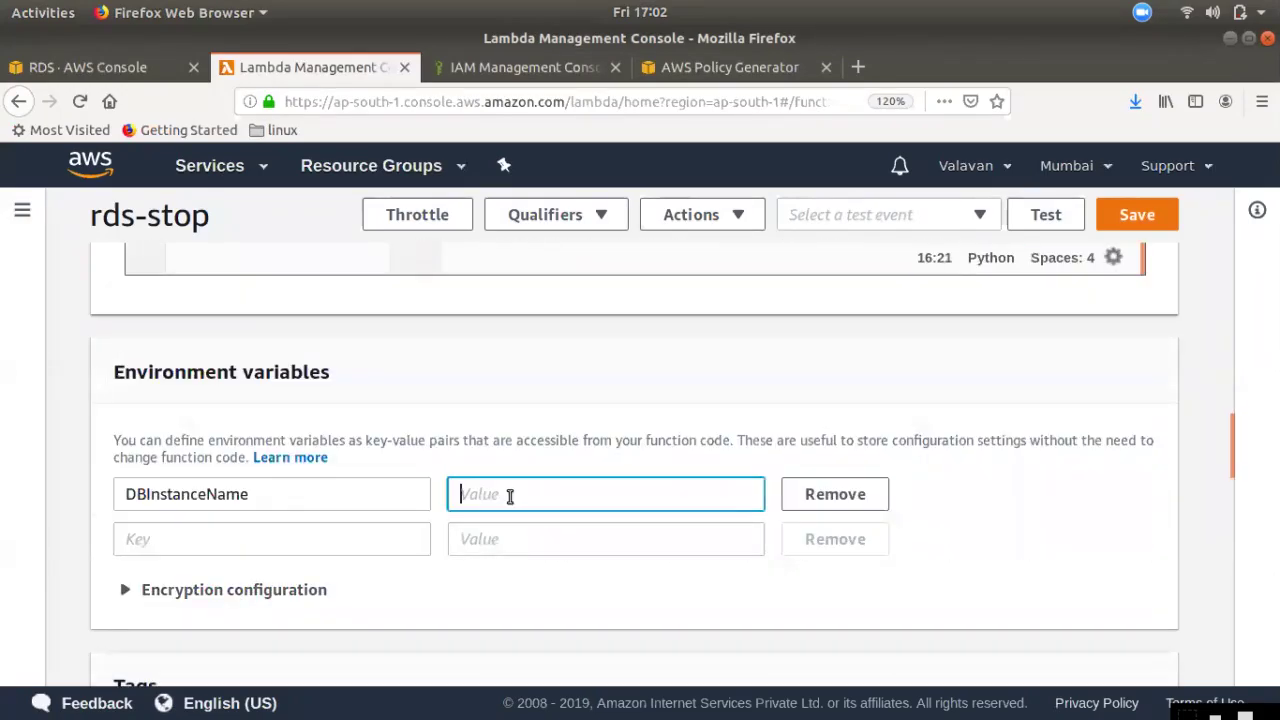
type("rdsdemo")
left_click(88, 67)
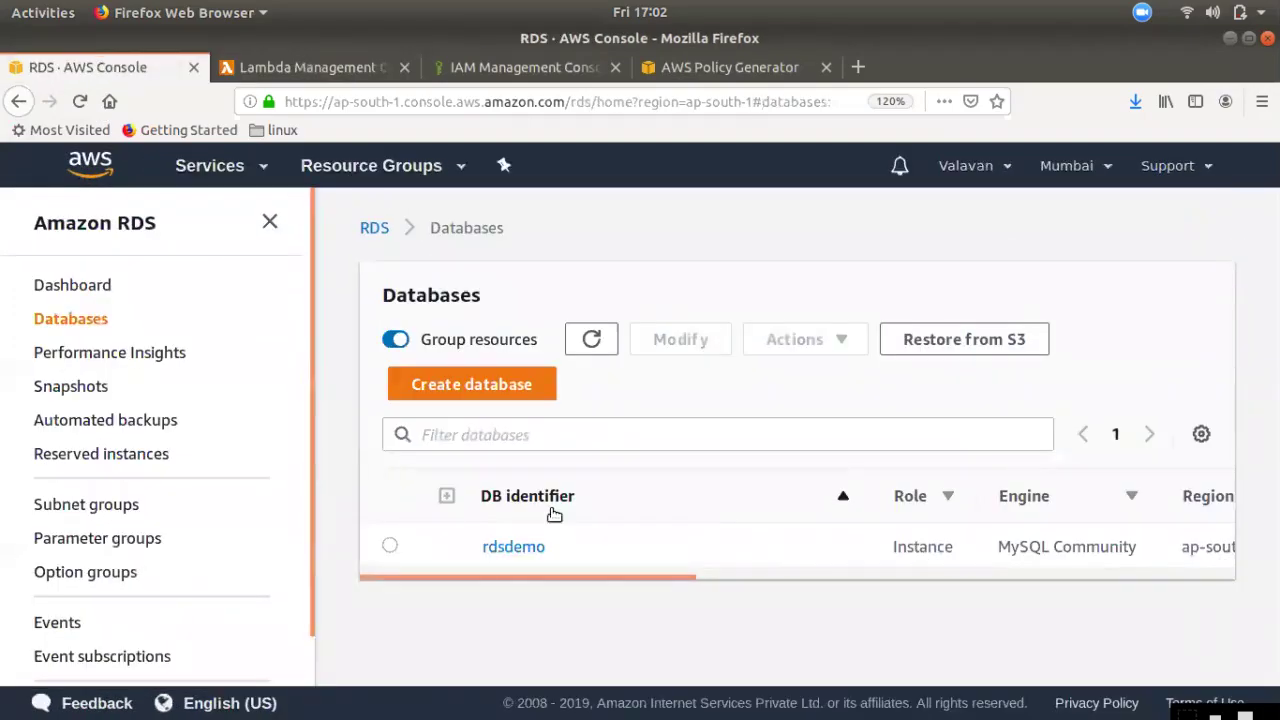
left_click(346, 75)
Check the rds-stop function's execution role and basic settings, and save the function
scroll(860, 599, "down", 4)
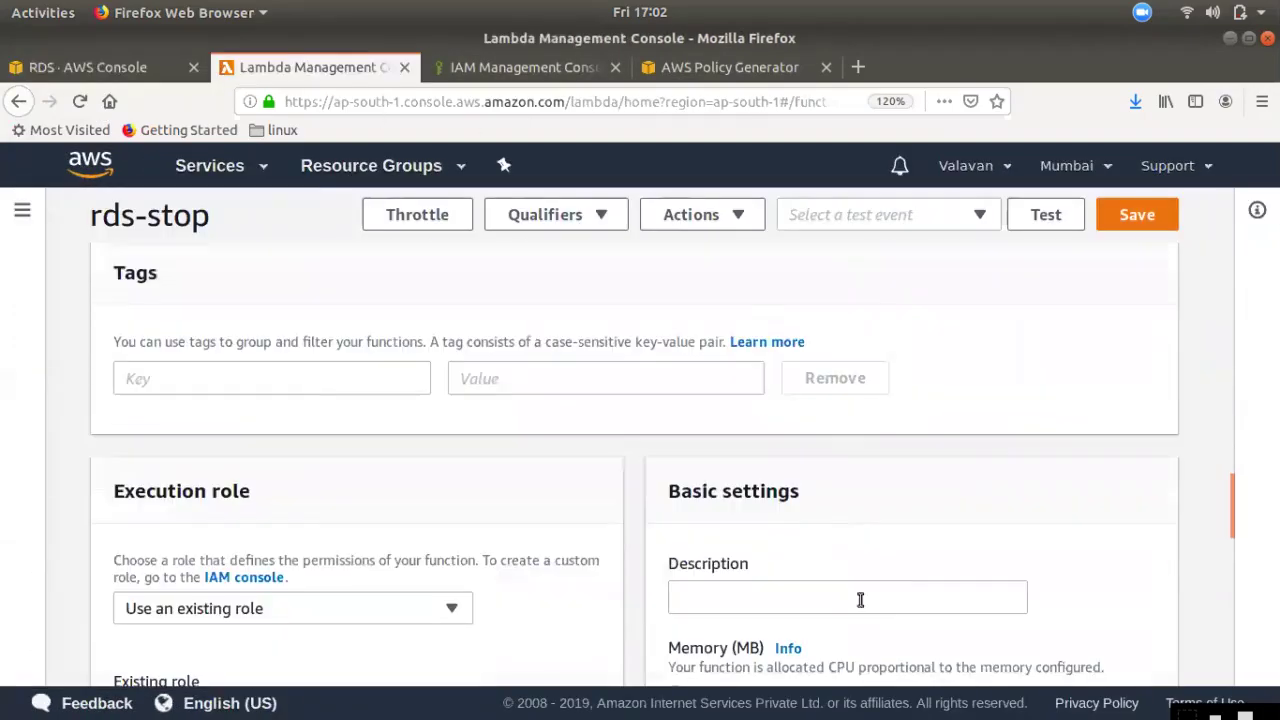
scroll(840, 530, "down", 3)
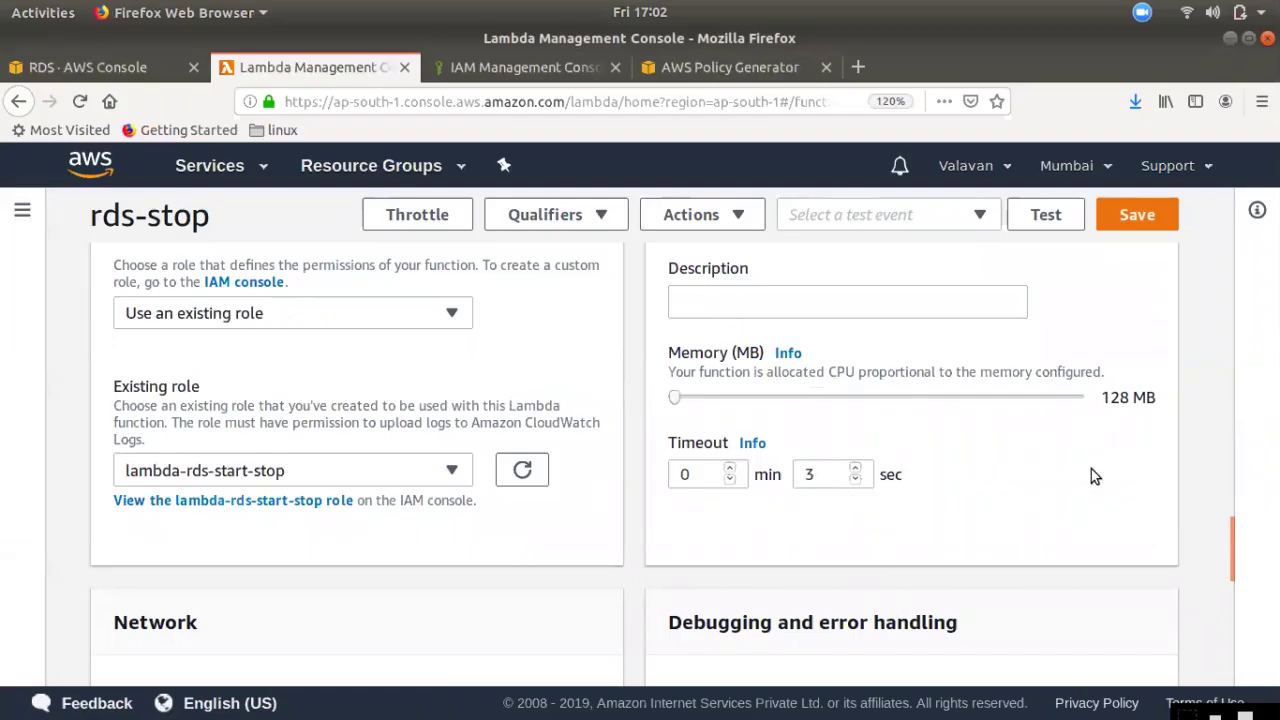
scroll(1003, 375, "up", 10)
left_click(1135, 221)
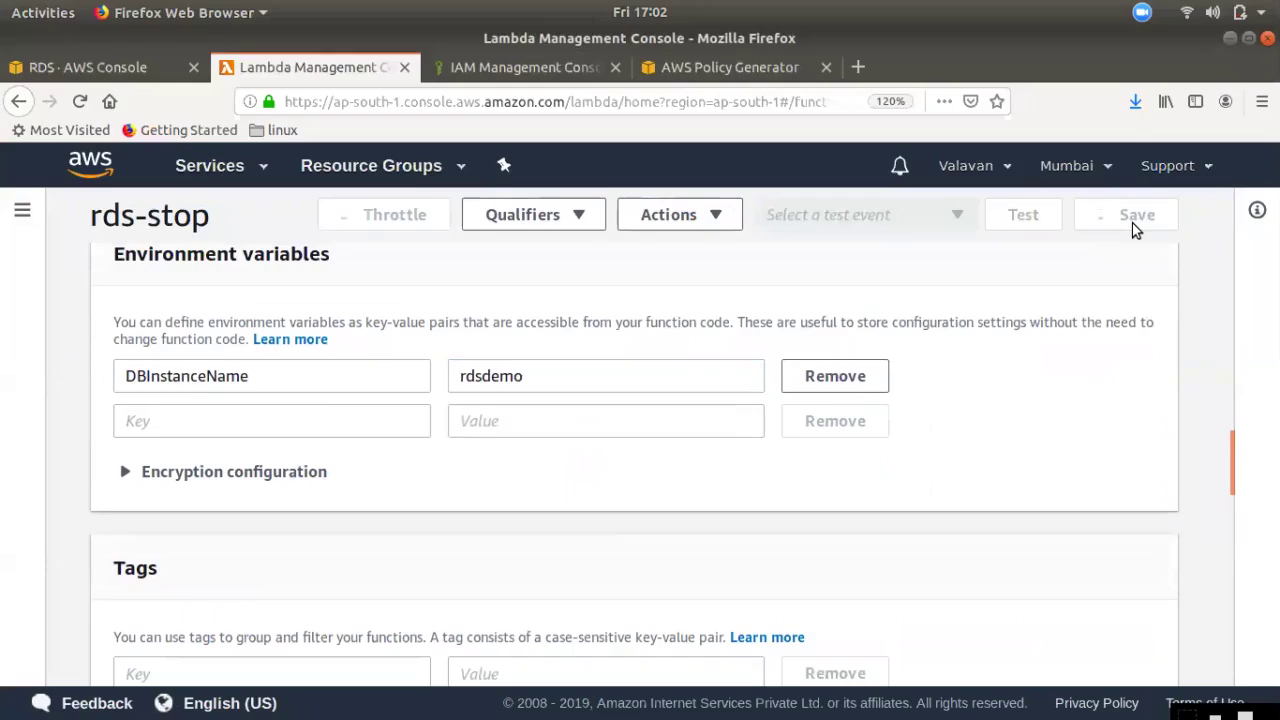
Copy the ARN of the rds-stop function
scroll(1121, 420, "up", 5)
scroll(1121, 420, "up", 10)
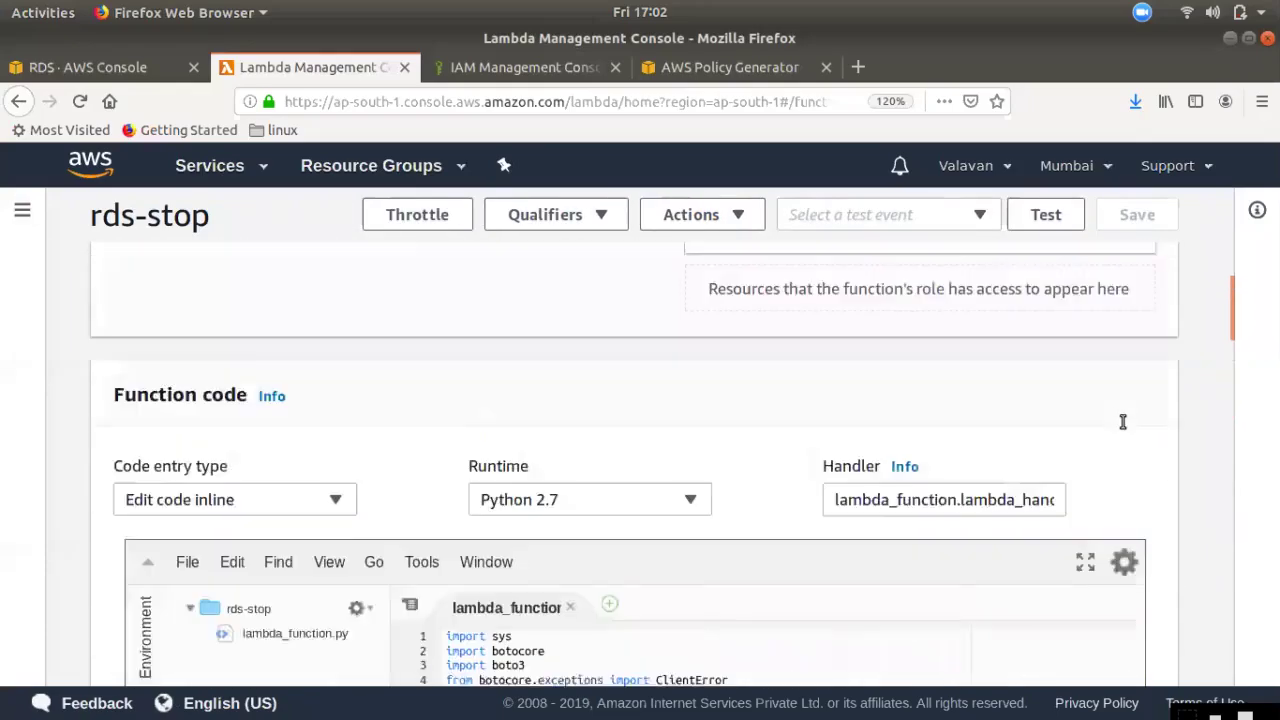
left_click(1162, 306)
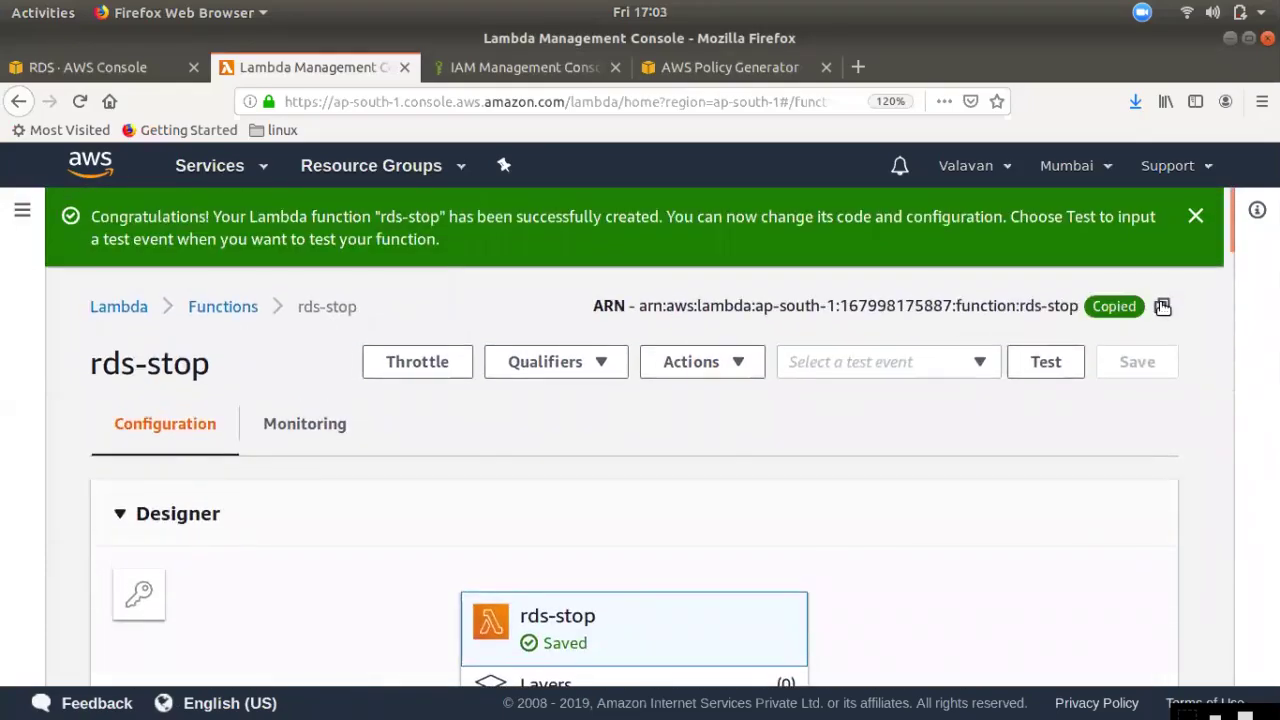
Open the lambda-rds-start-stop role in the IAM console and view its permissions policies
left_click(533, 80)
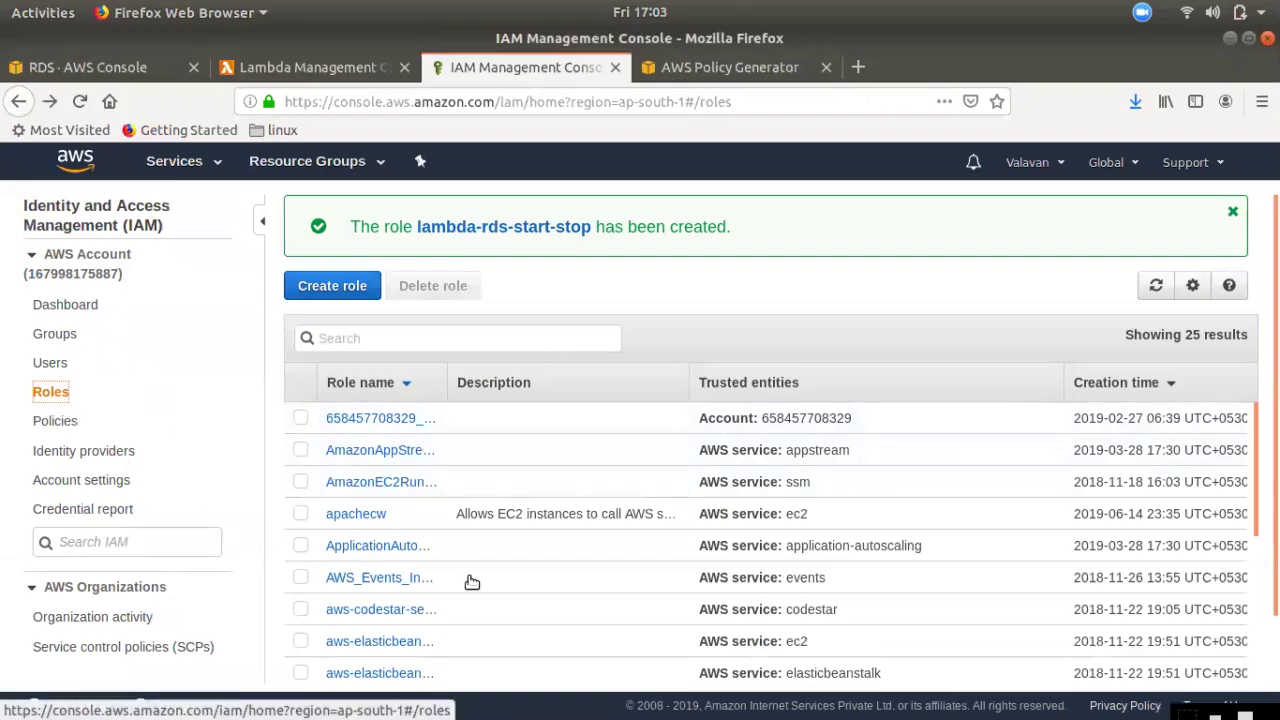
scroll(480, 617, "down", 2)
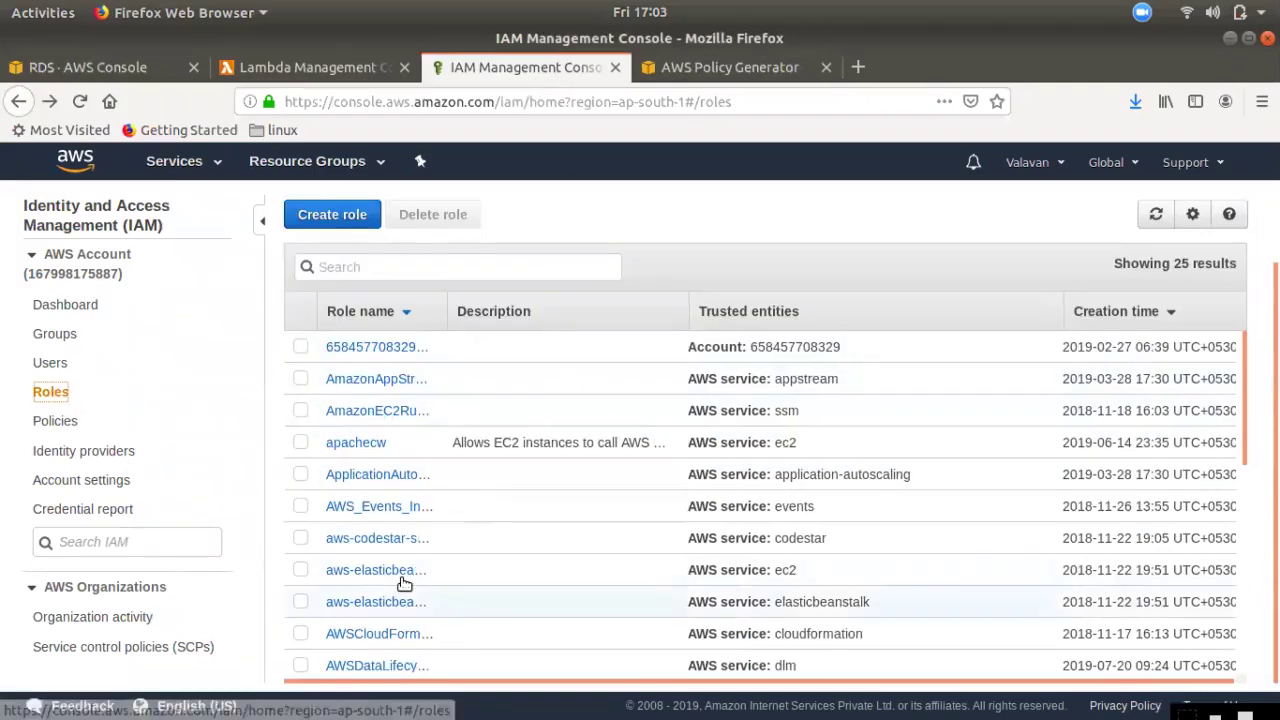
scroll(405, 600, "down", 6)
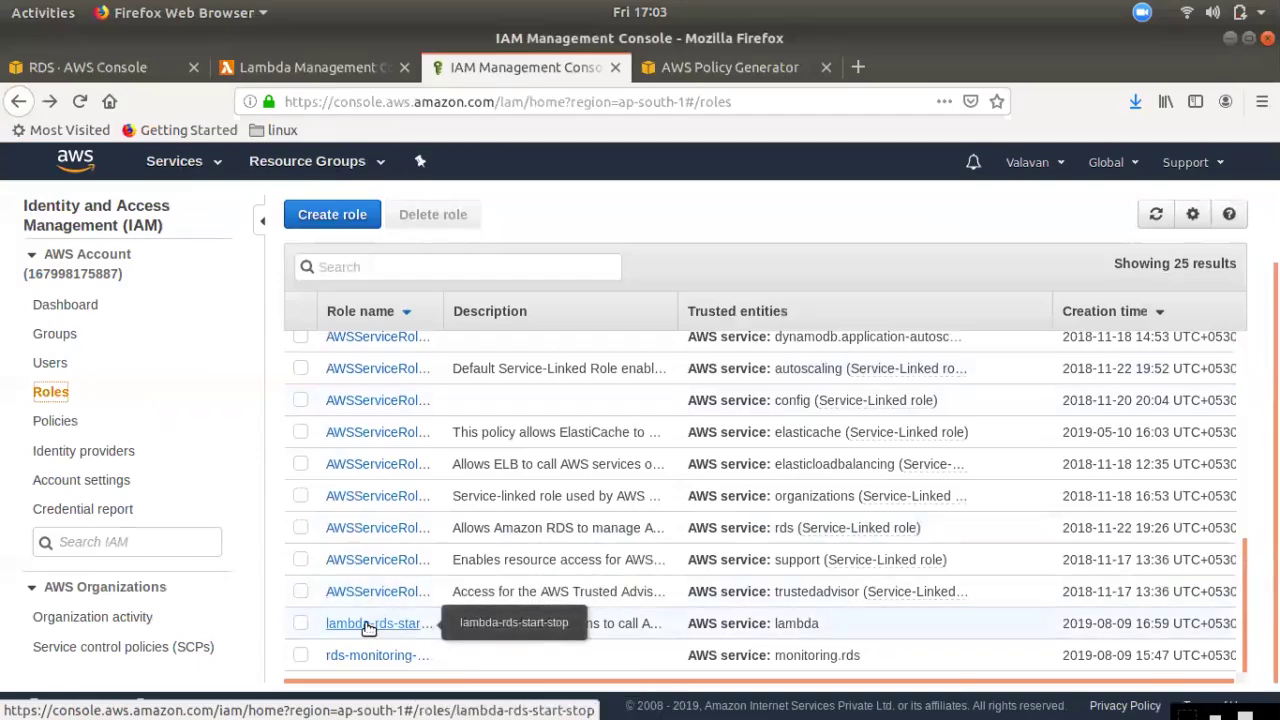
left_click(375, 623)
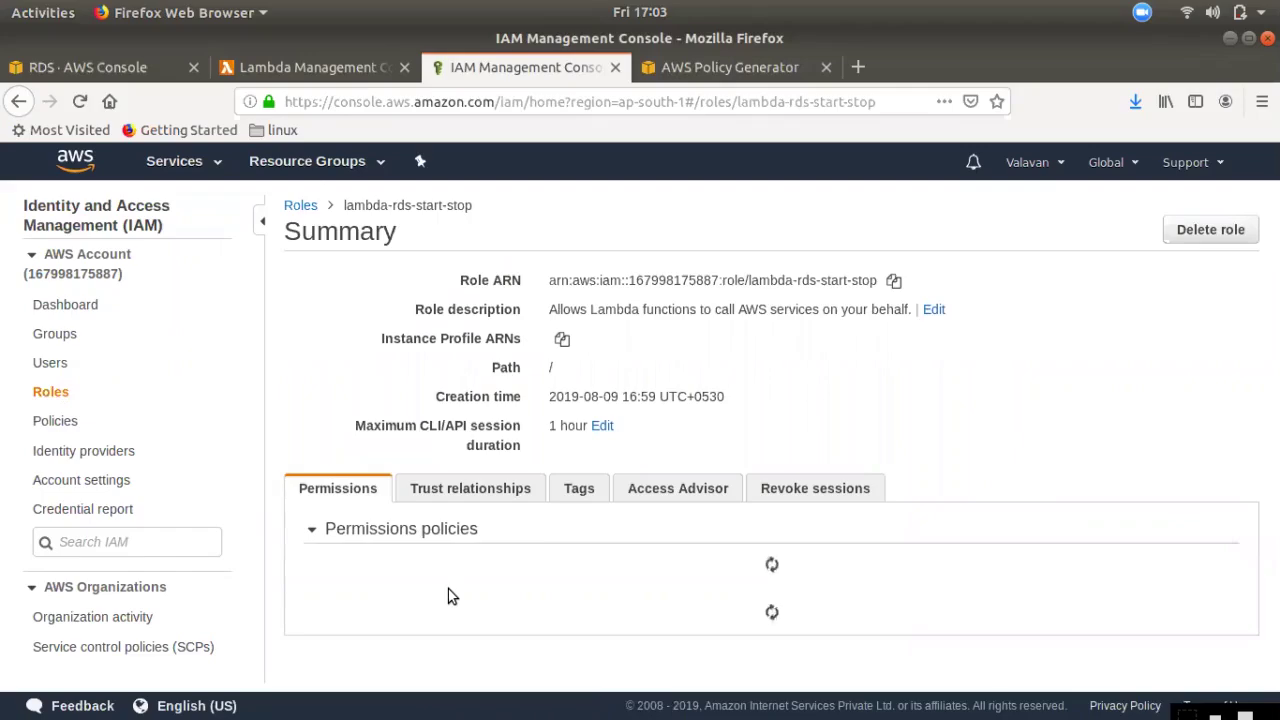
scroll(450, 610, "down", 1)
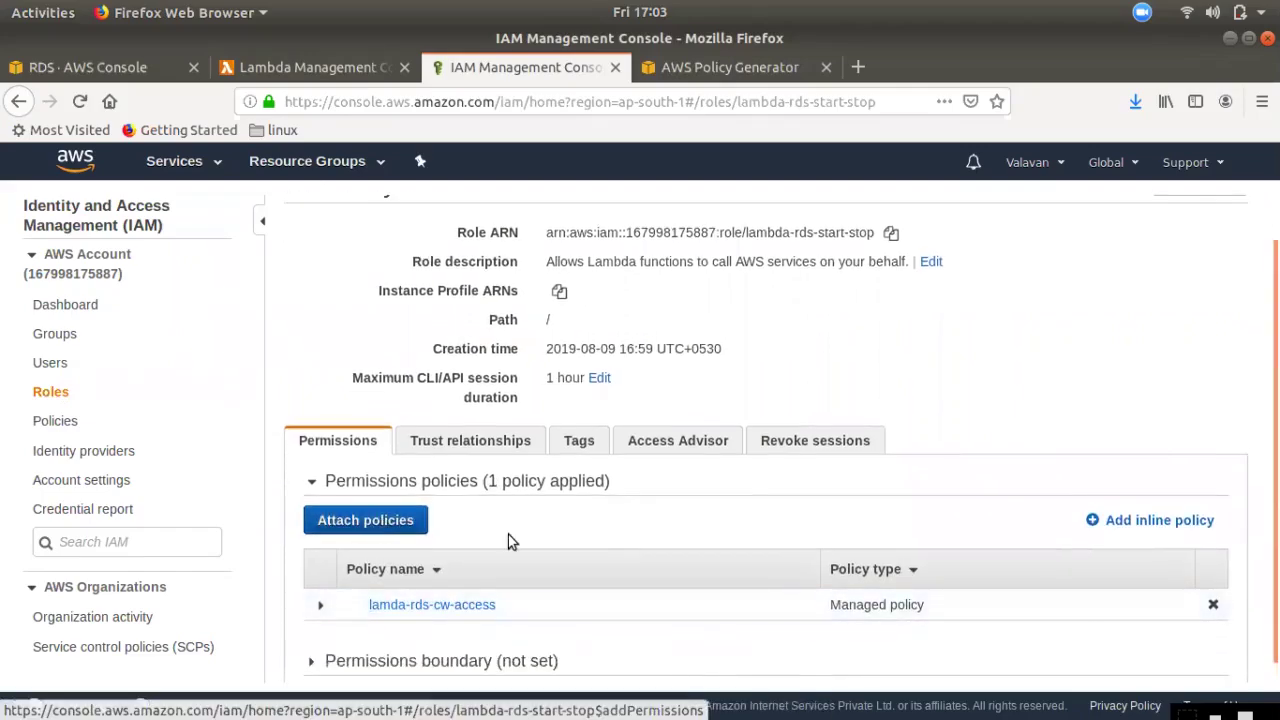
Start a new inline policy for the lambda-rds-start-stop role and choose Lambda as its service
left_click(1170, 527)
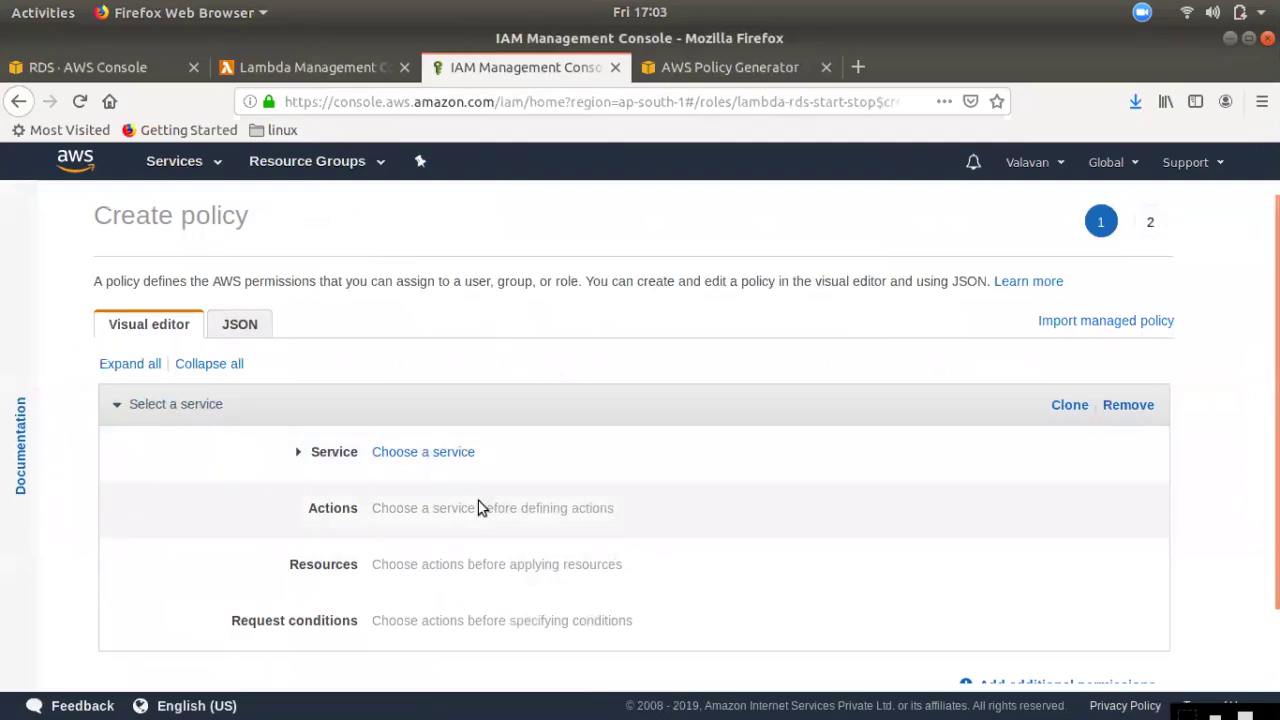
left_click(442, 472)
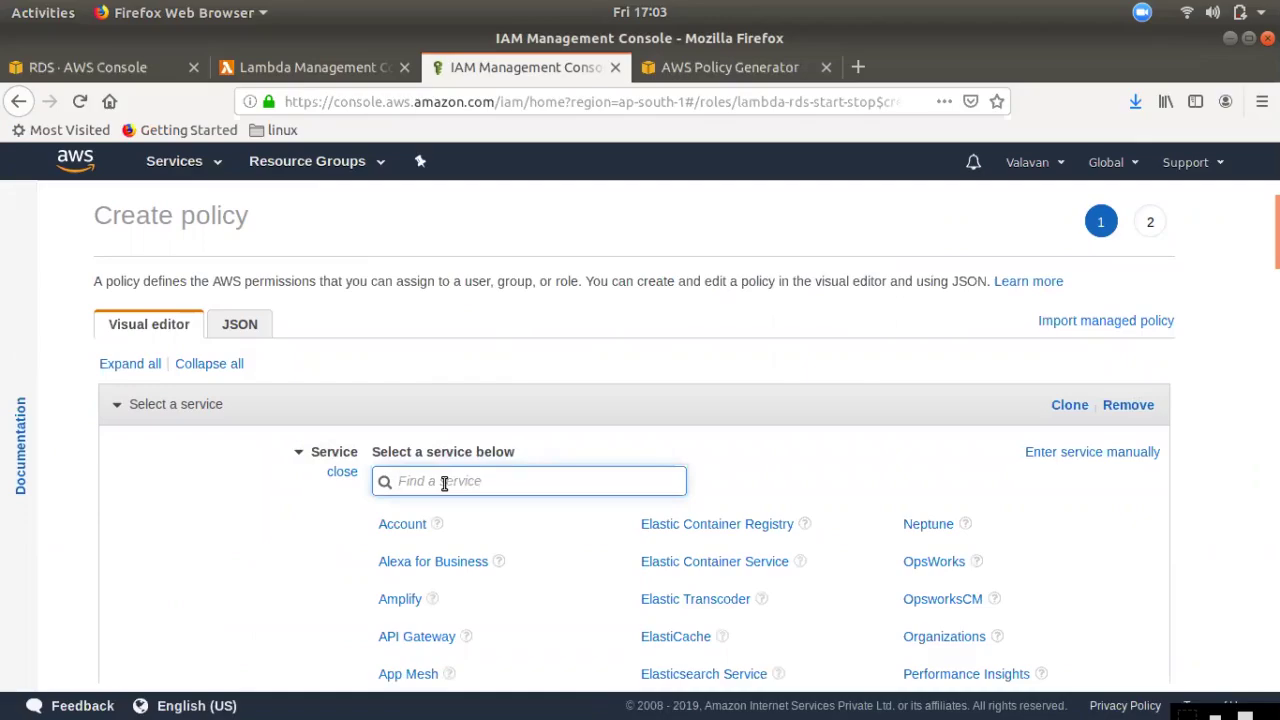
type("lamd")
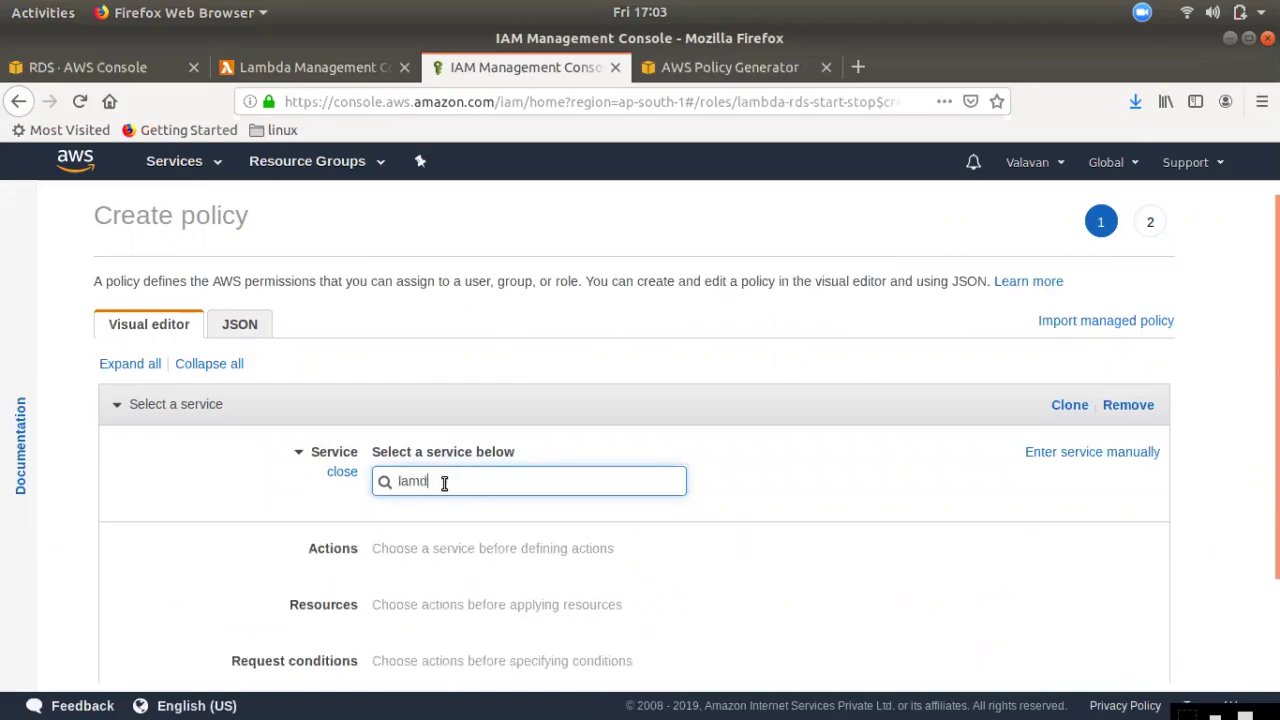
key("BackSpace")
type("b")
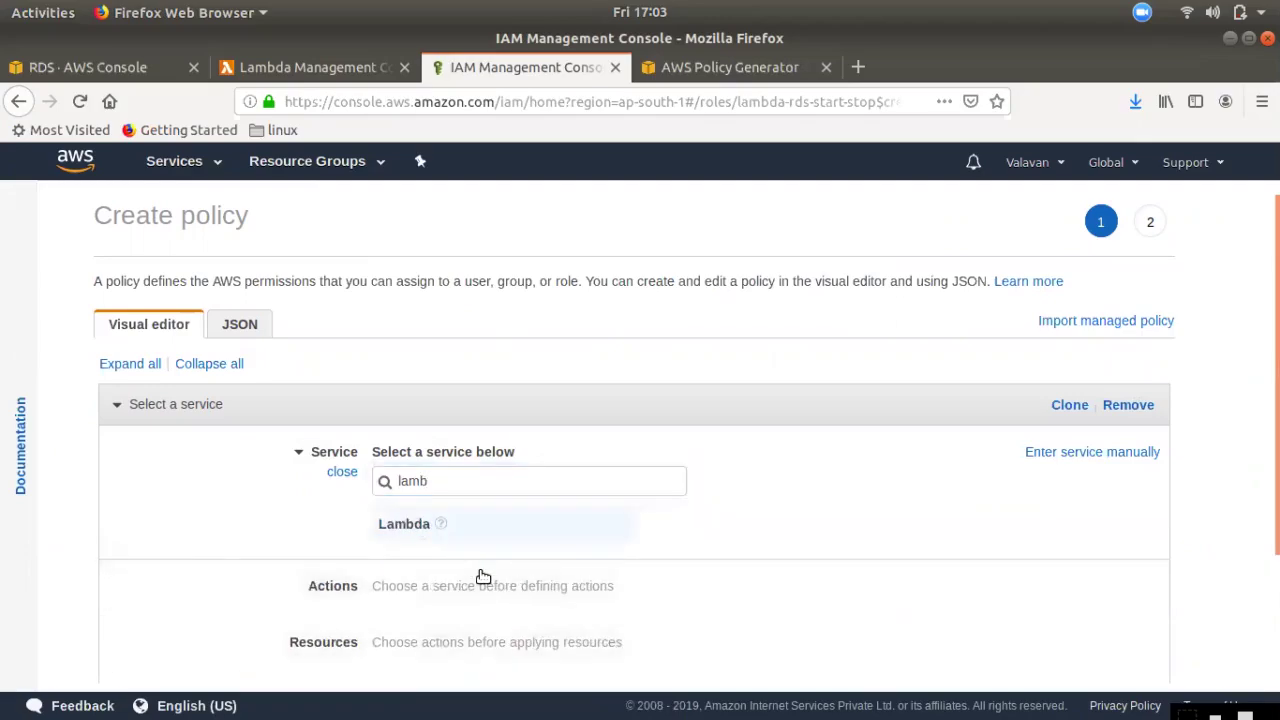
left_click(481, 574)
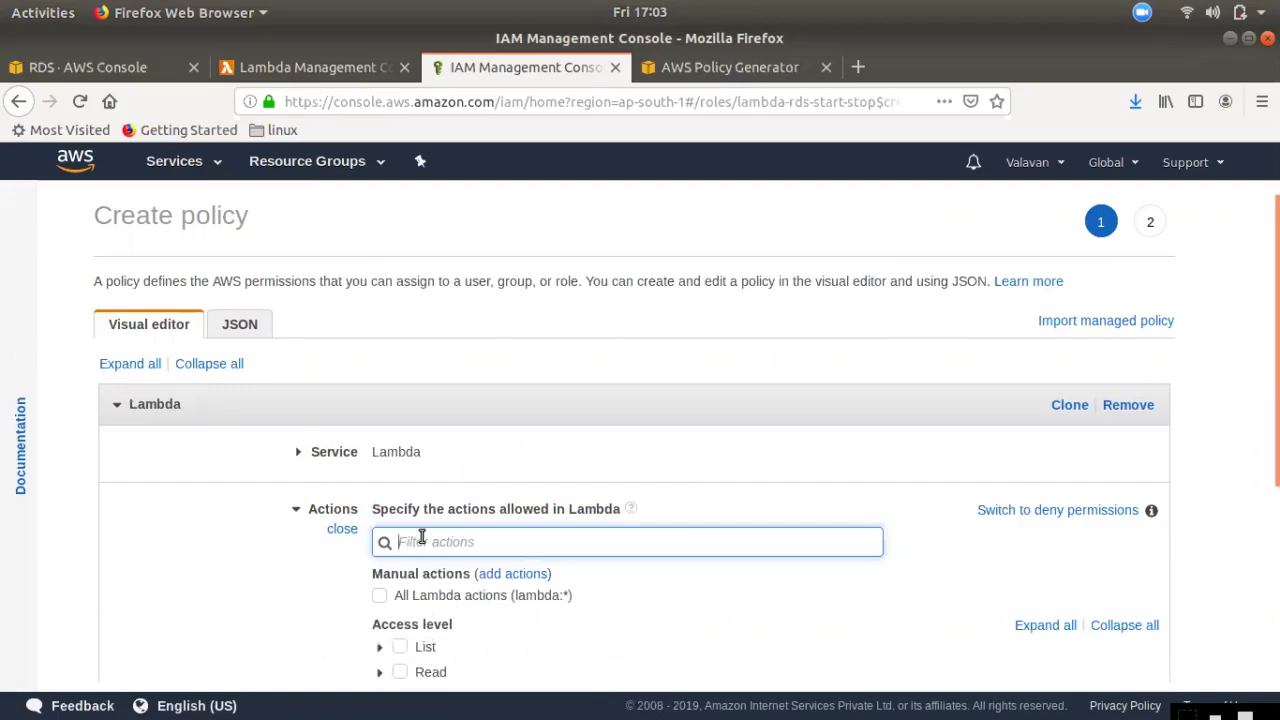
Filter the Lambda actions for "get" and allow GetFunctionConfiguration in the policy
type("get")
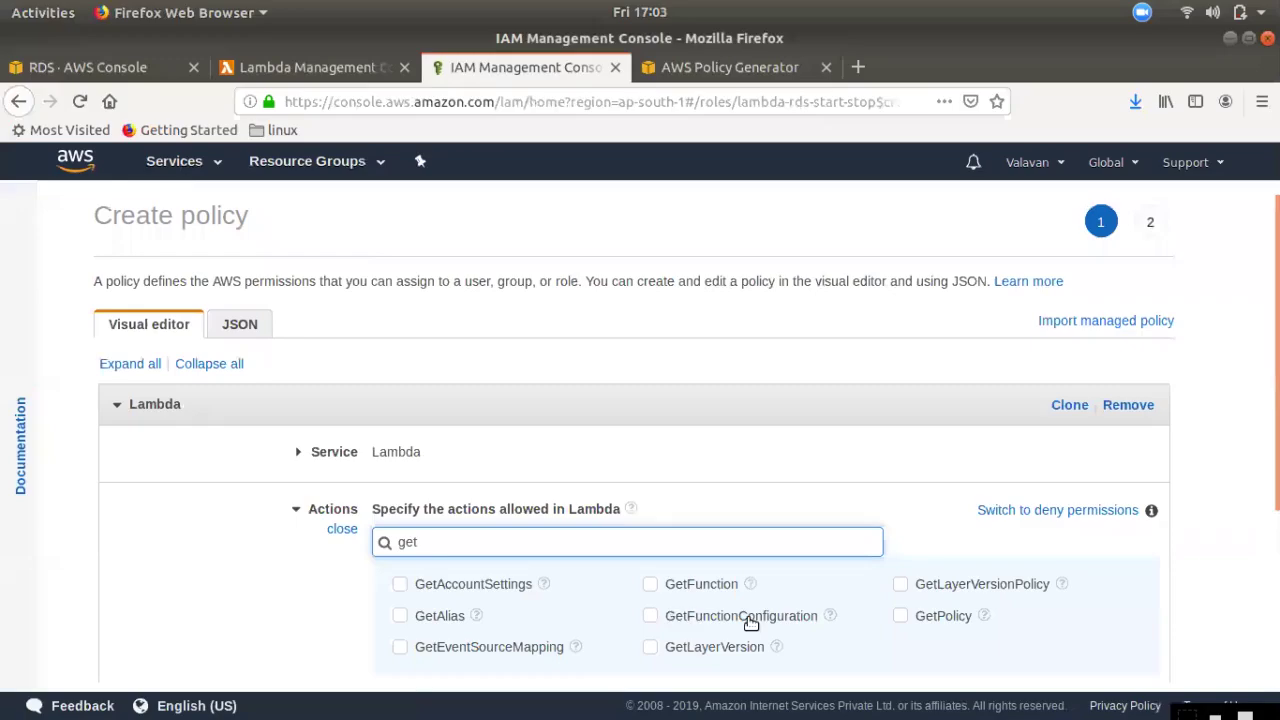
left_click(656, 615)
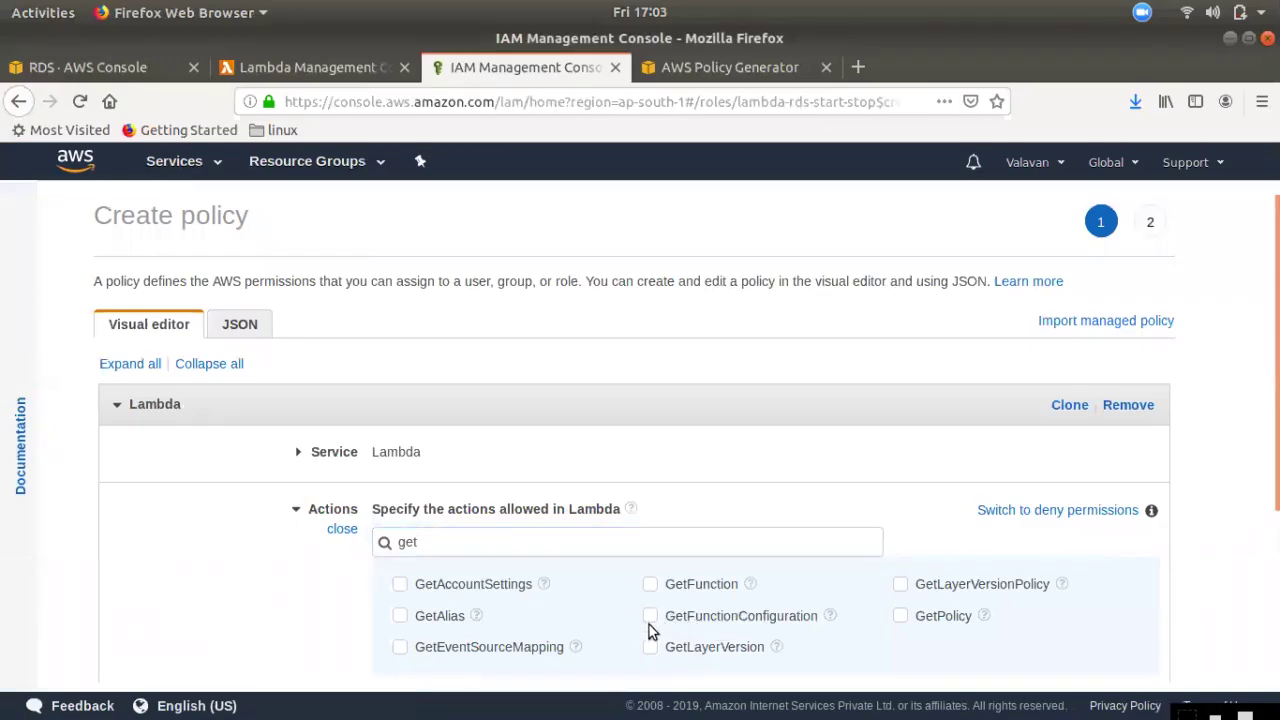
left_click(675, 622)
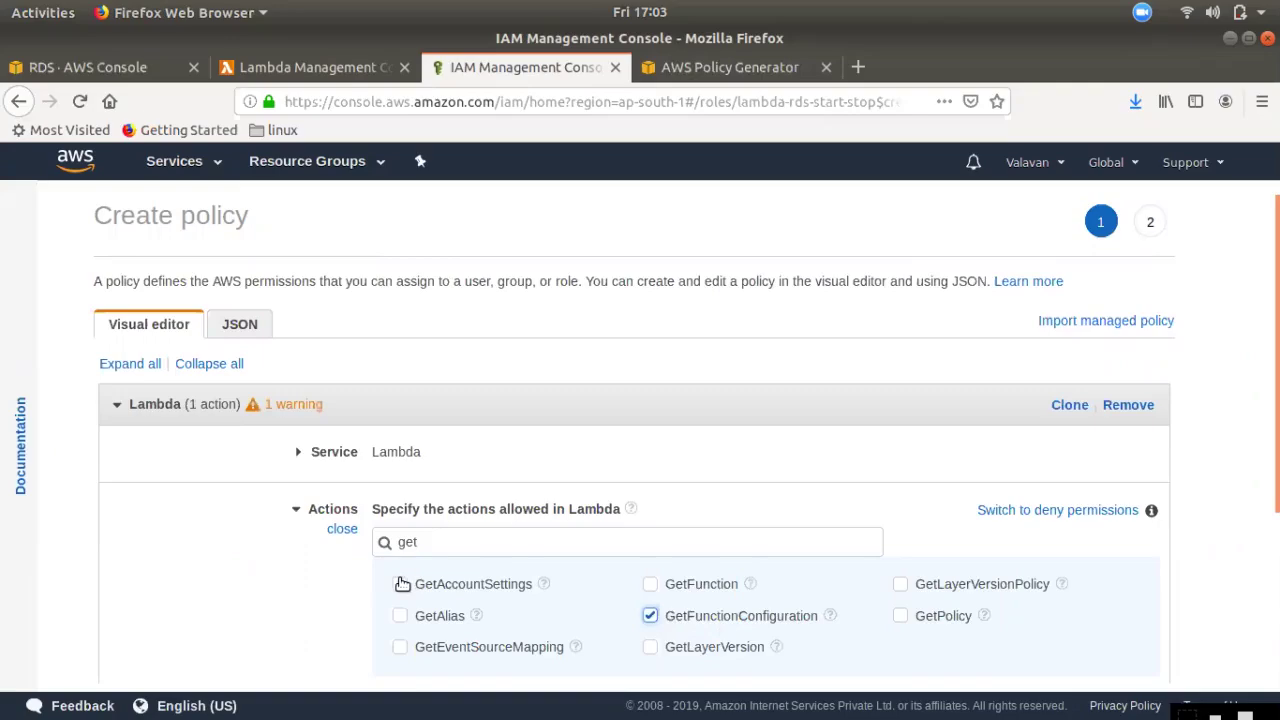
scroll(420, 560, "down", 5)
Limit the policy to specific resources and paste the rds-stop function's copied ARN as the function ARN
left_click(447, 507)
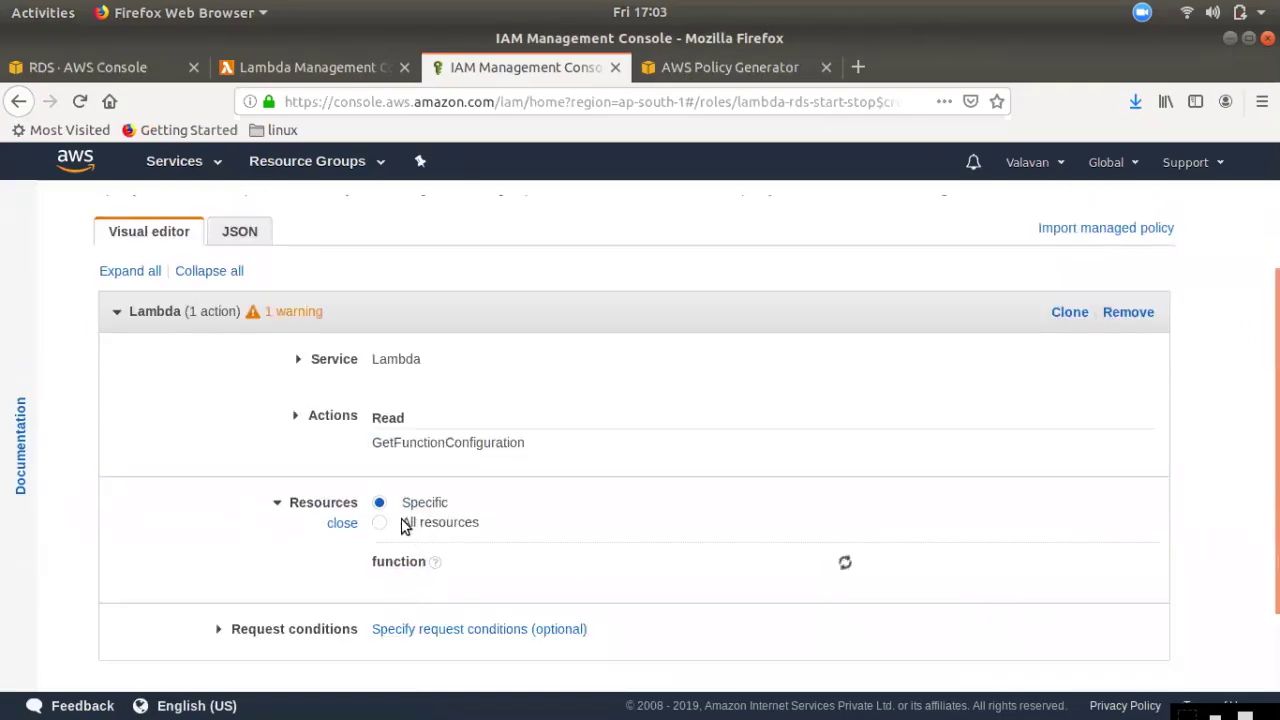
left_click(385, 526)
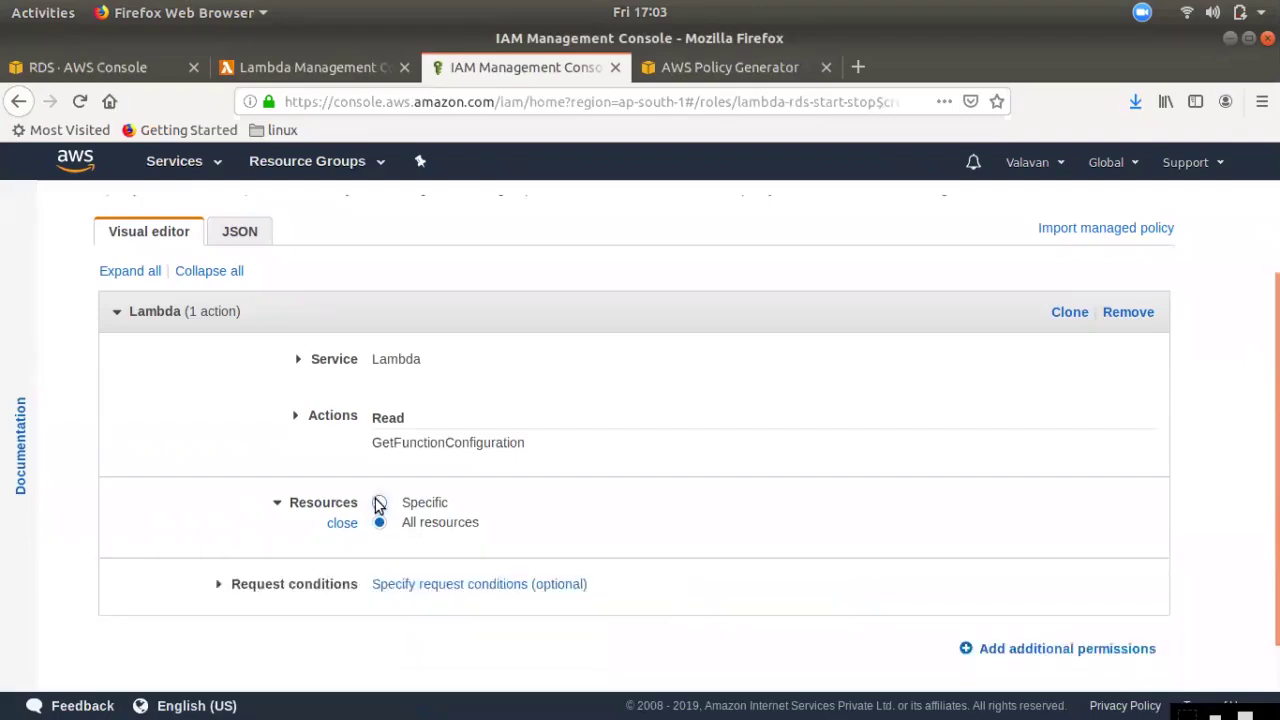
left_click(380, 503)
left_click(555, 582)
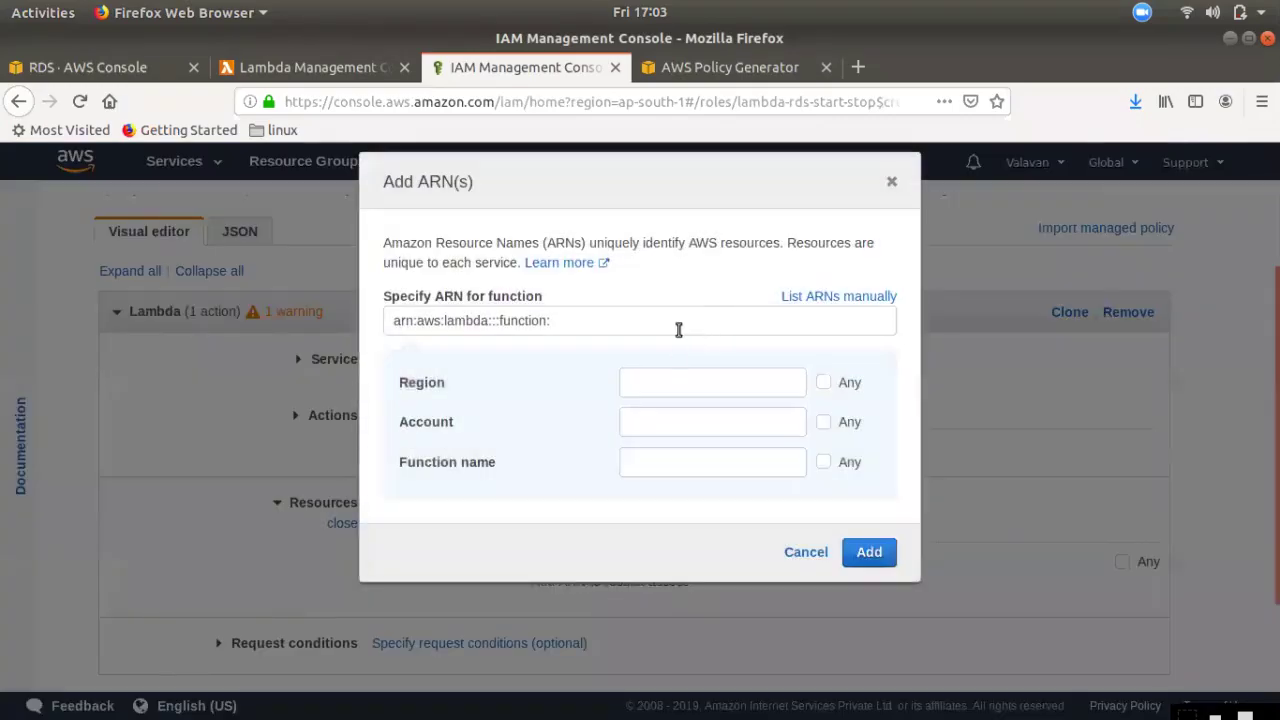
left_click(678, 330)
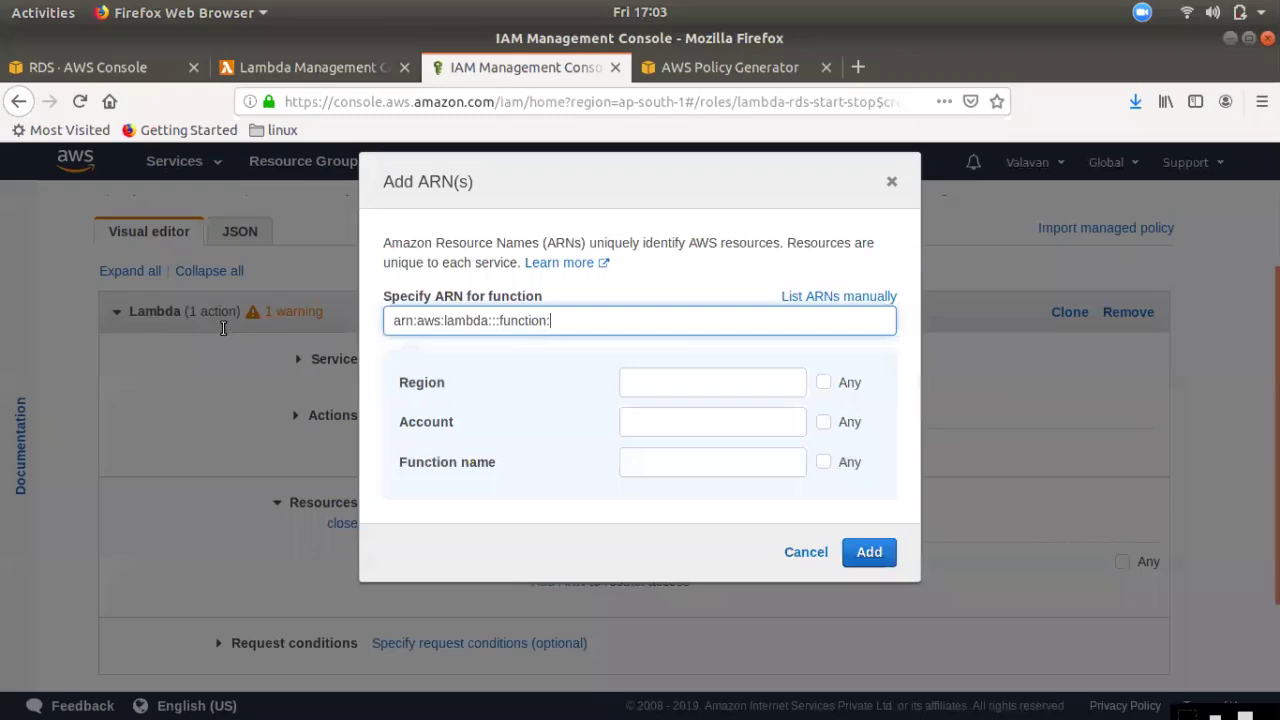
key("ctrl+a")
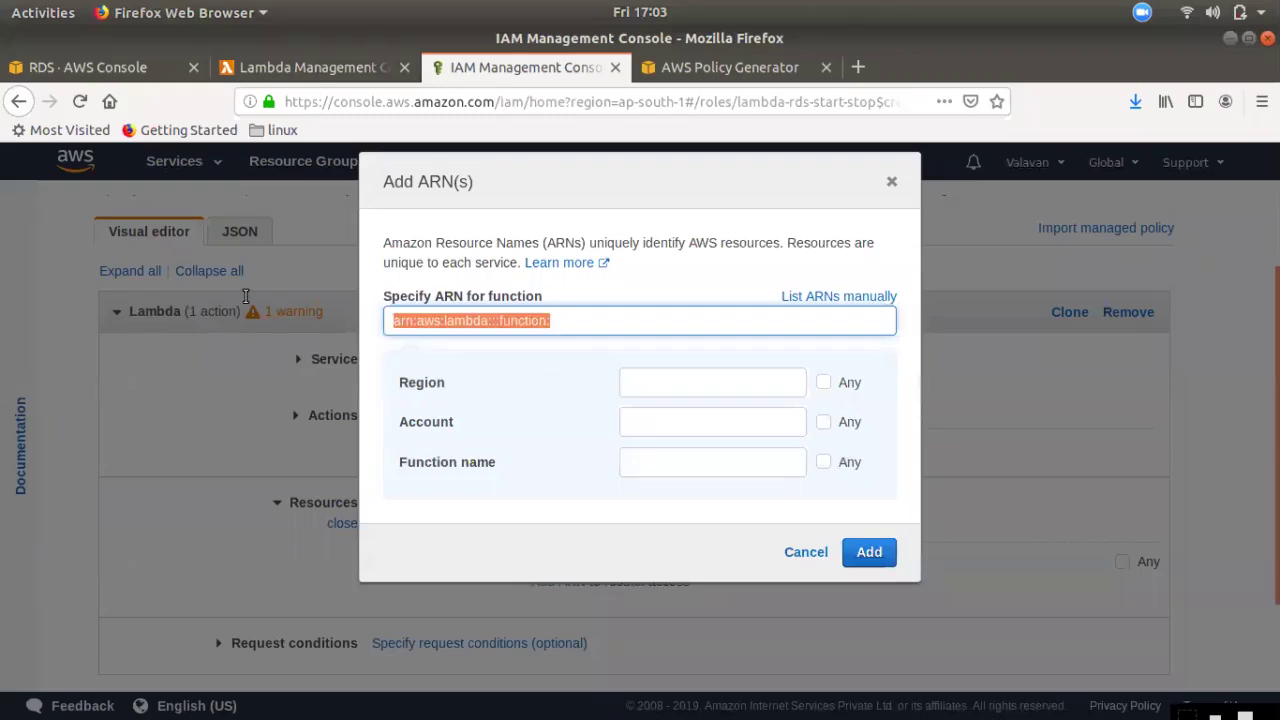
key("ctrl+v")
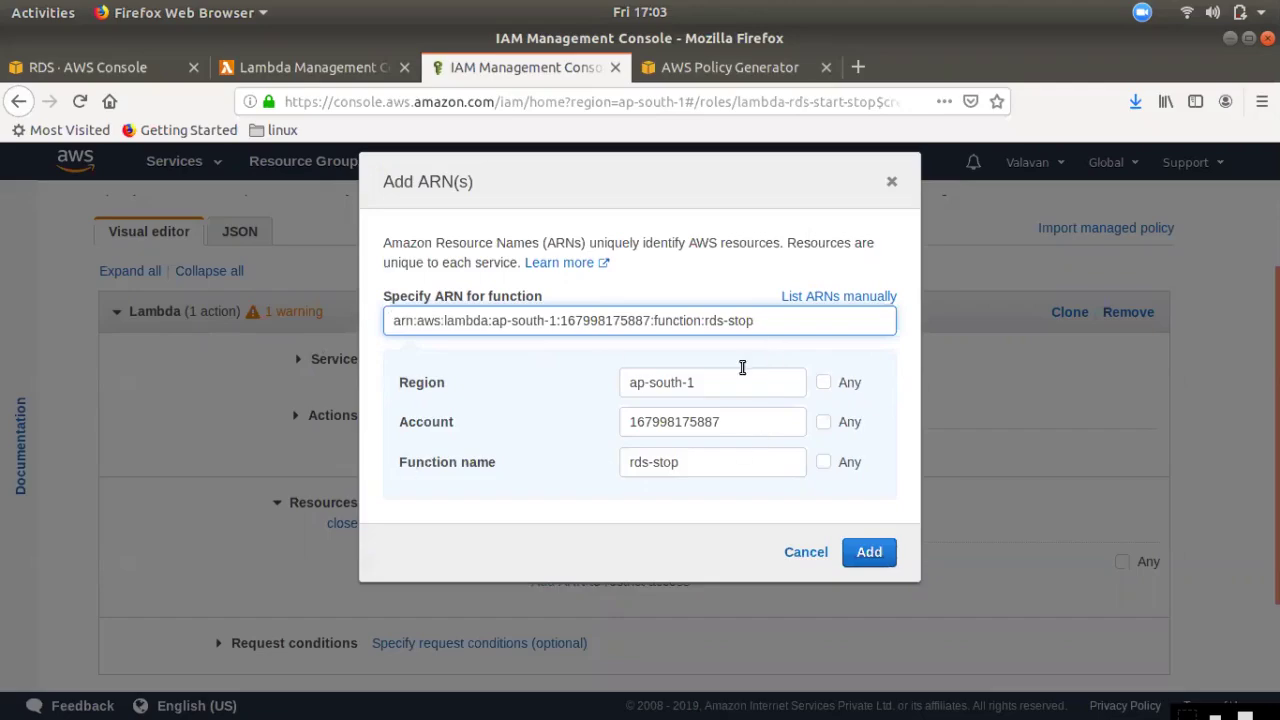
Compare the pasted ARN with the one on the rds-stop function's page and add it to the policy
left_click(701, 68)
left_click(520, 67)
left_click(300, 67)
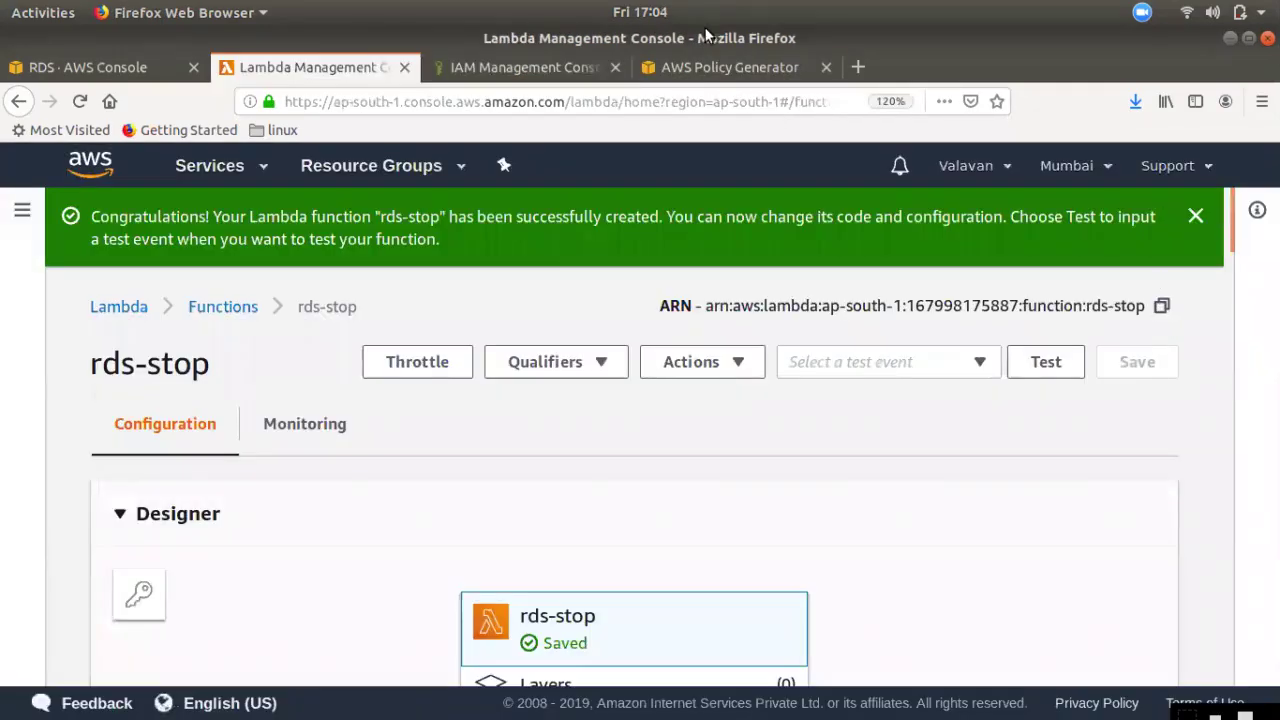
left_click(545, 62)
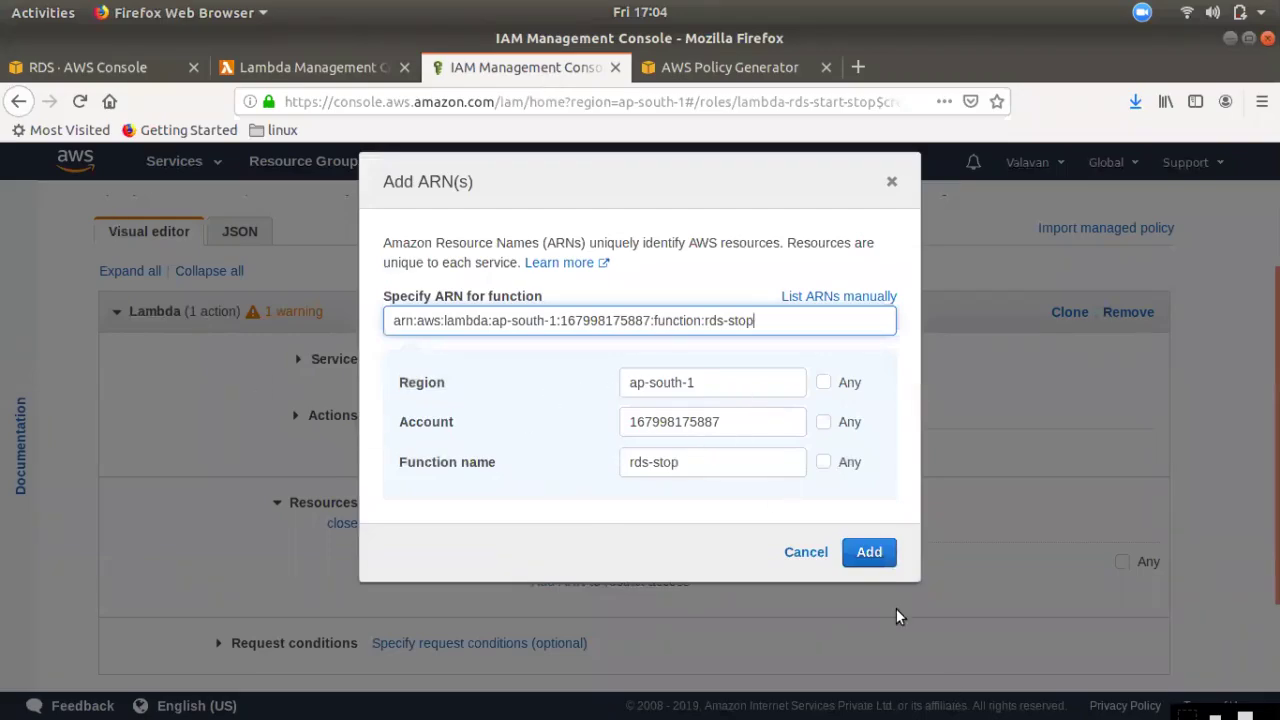
left_click(876, 553)
scroll(600, 520, "down", 2)
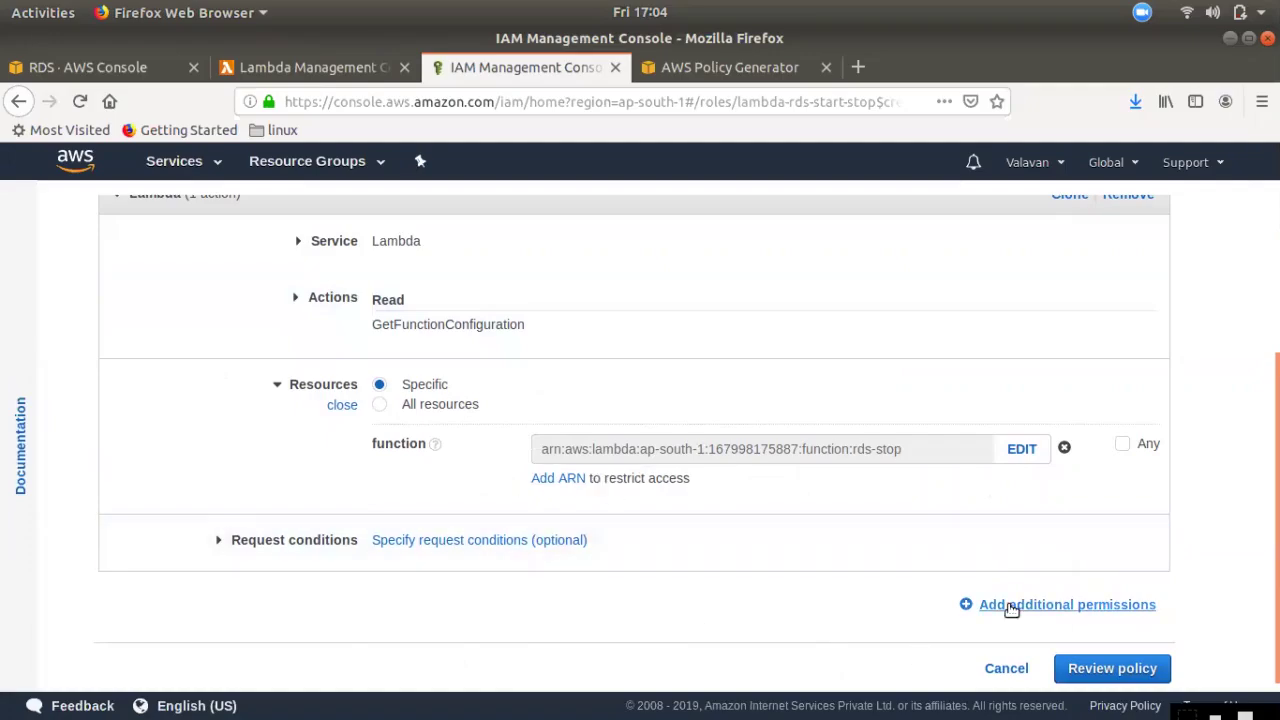
Review the inline policy, name it lambda-inline-access and create it
left_click(1113, 677)
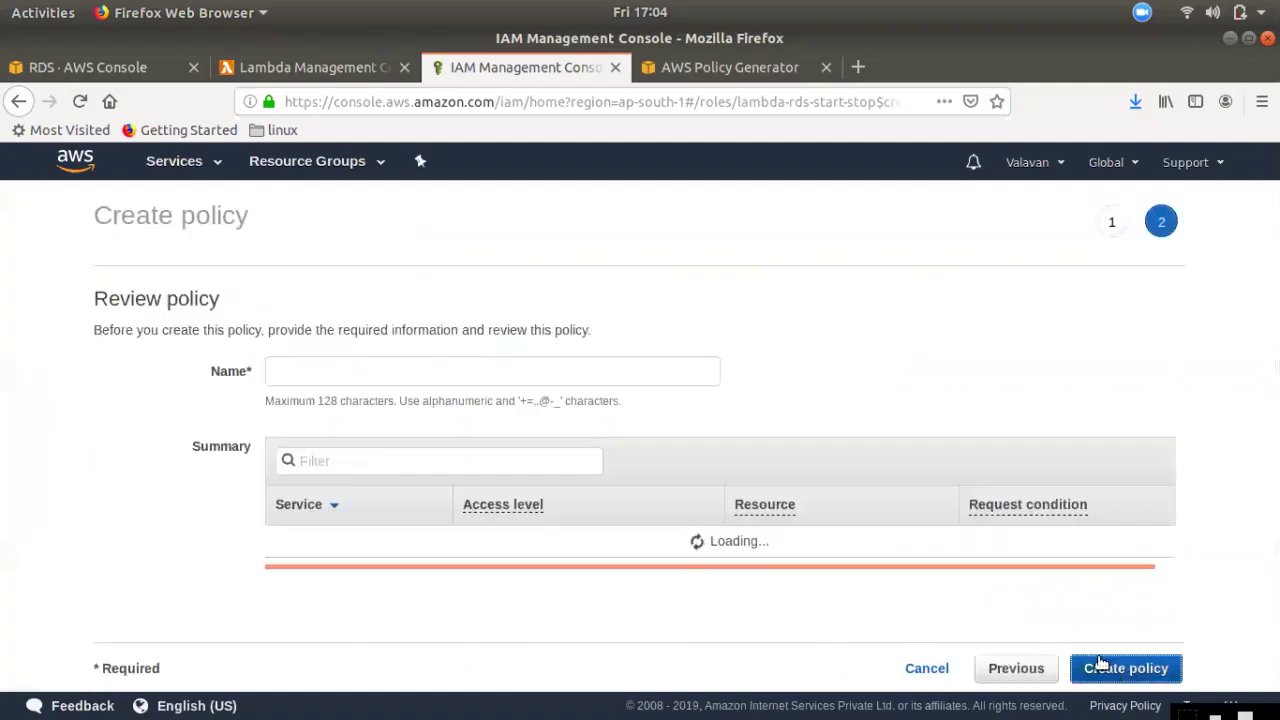
left_click(362, 381)
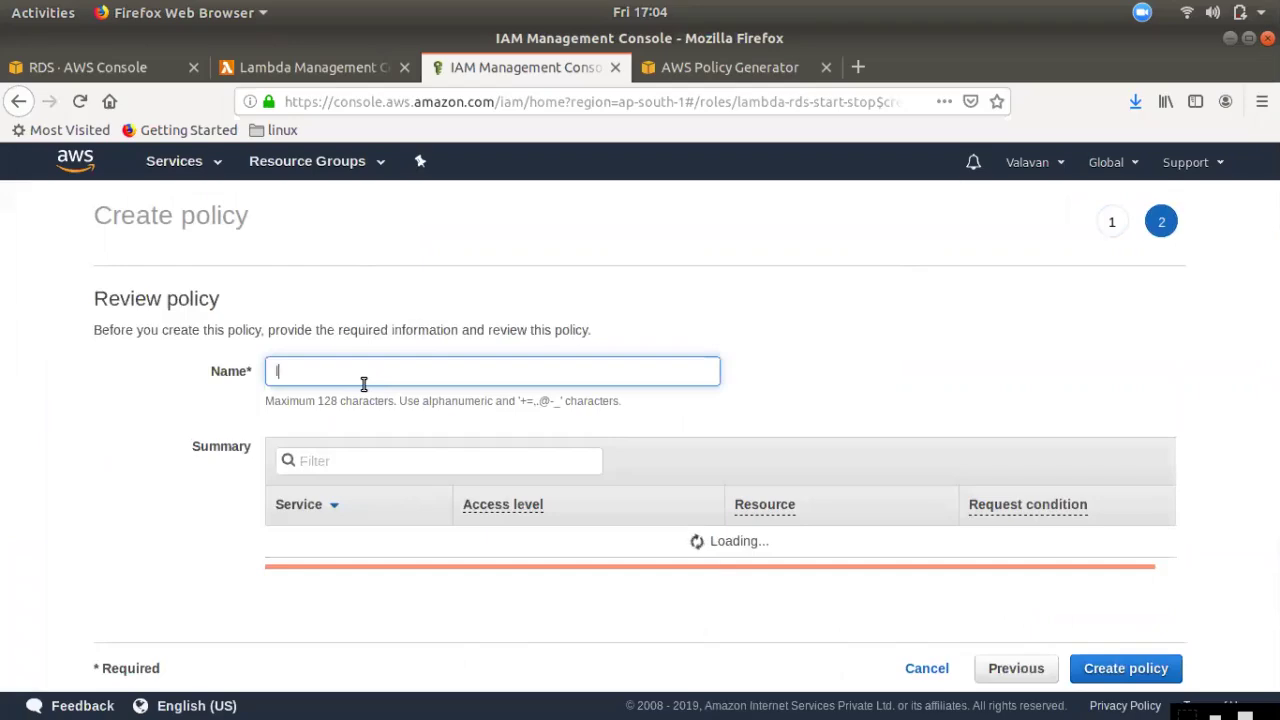
type("lambda-inline")
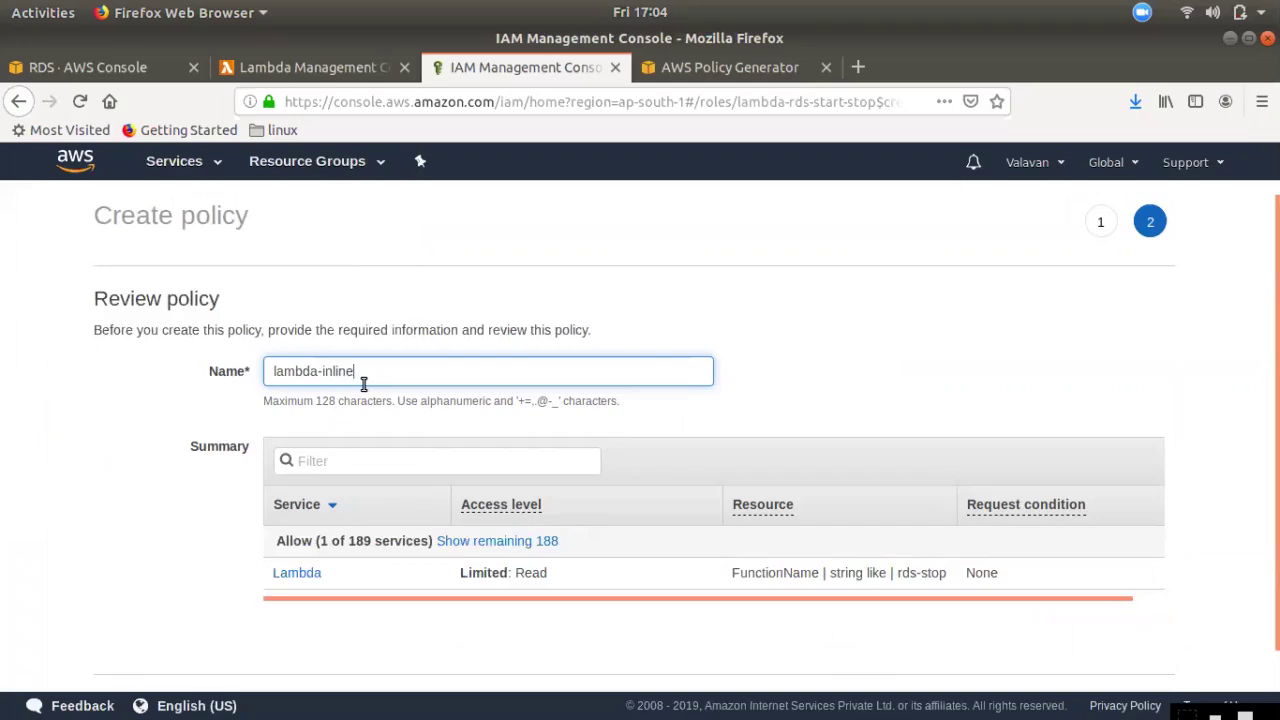
type("-rds")
scroll(700, 560, "down", 1)
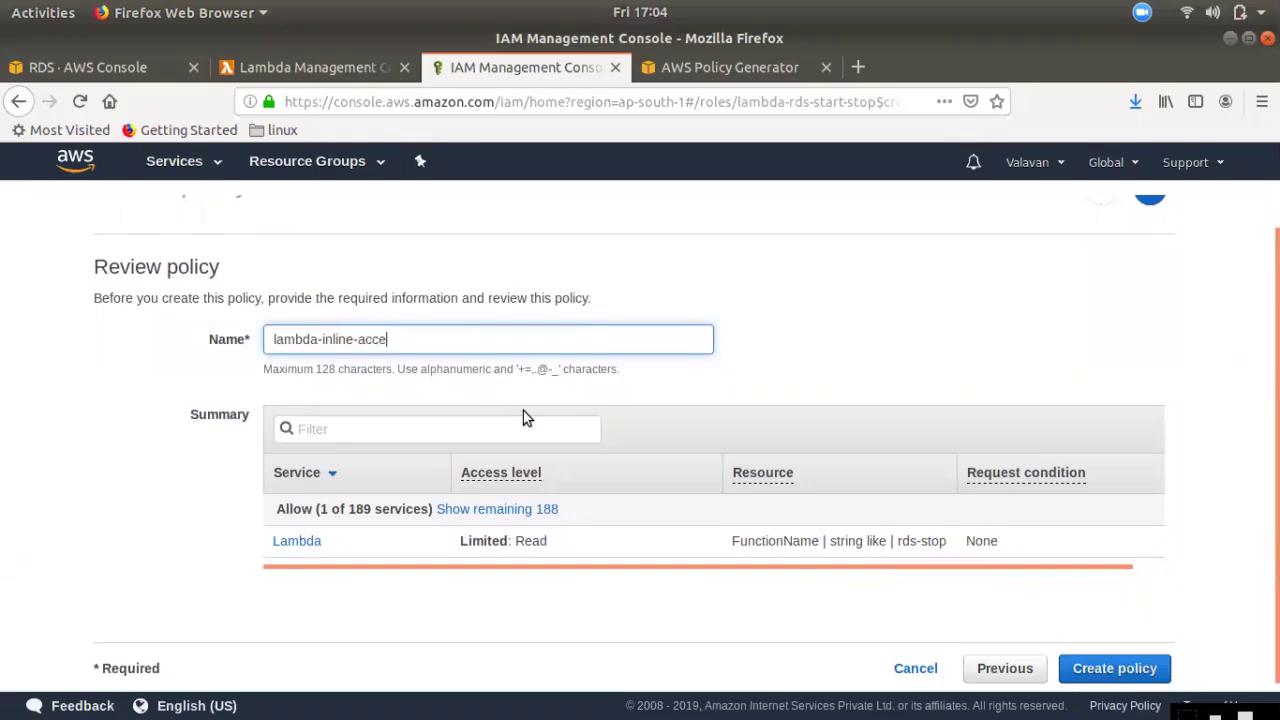
left_click(1090, 664)
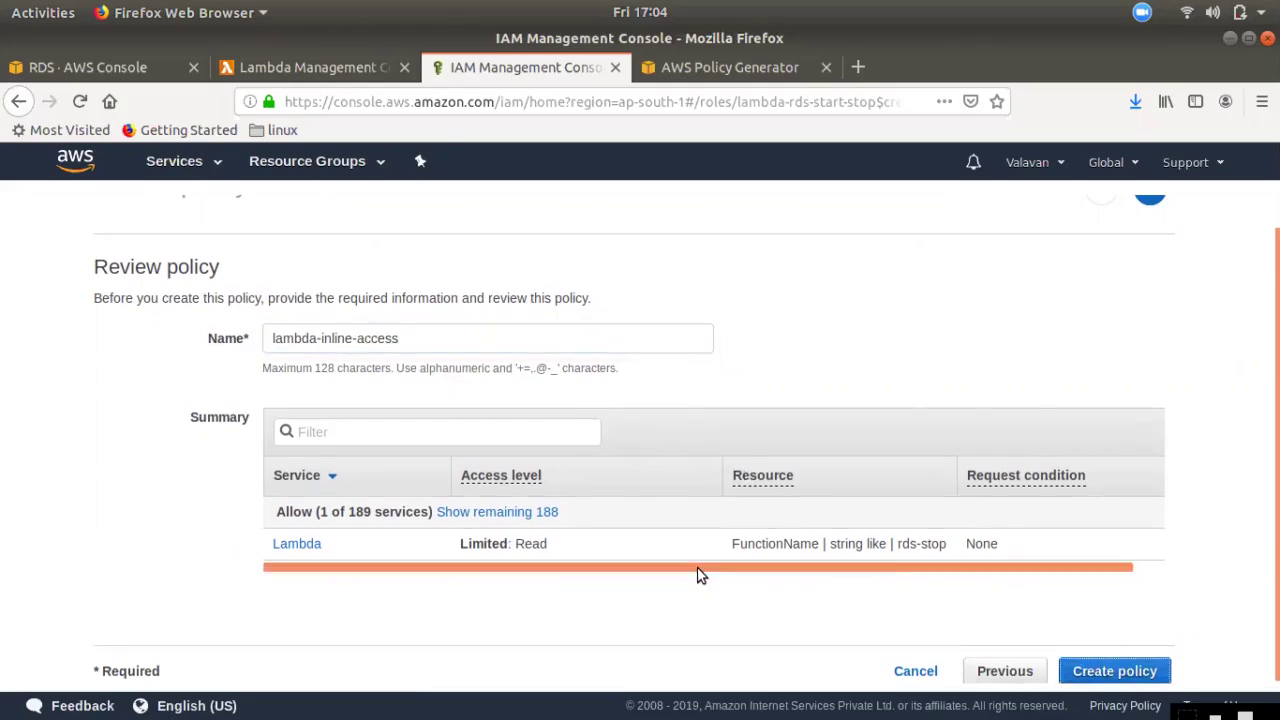
left_click(1104, 674)
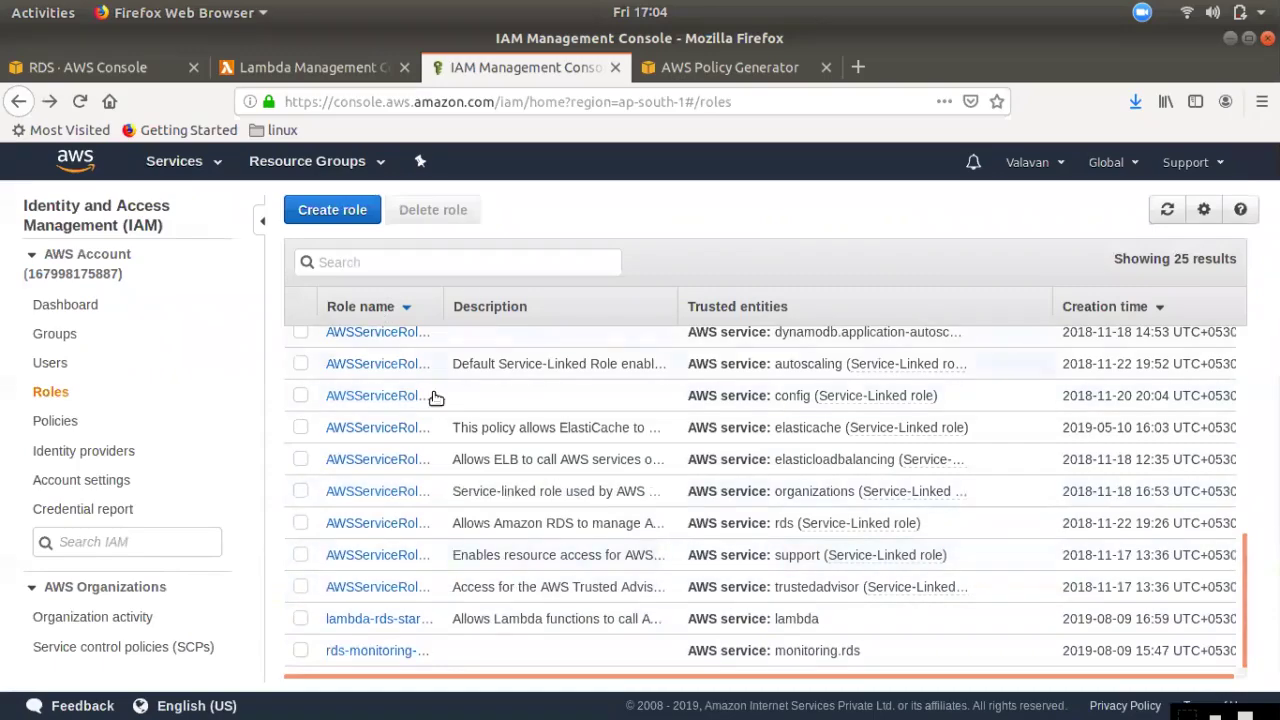
Check the policies on the lambda-rds-start-stop role, and review the procedure notes in Text Editor alongside the rds-stop function's page in Firefox
left_click(385, 621)
scroll(407, 600, "down", 1)
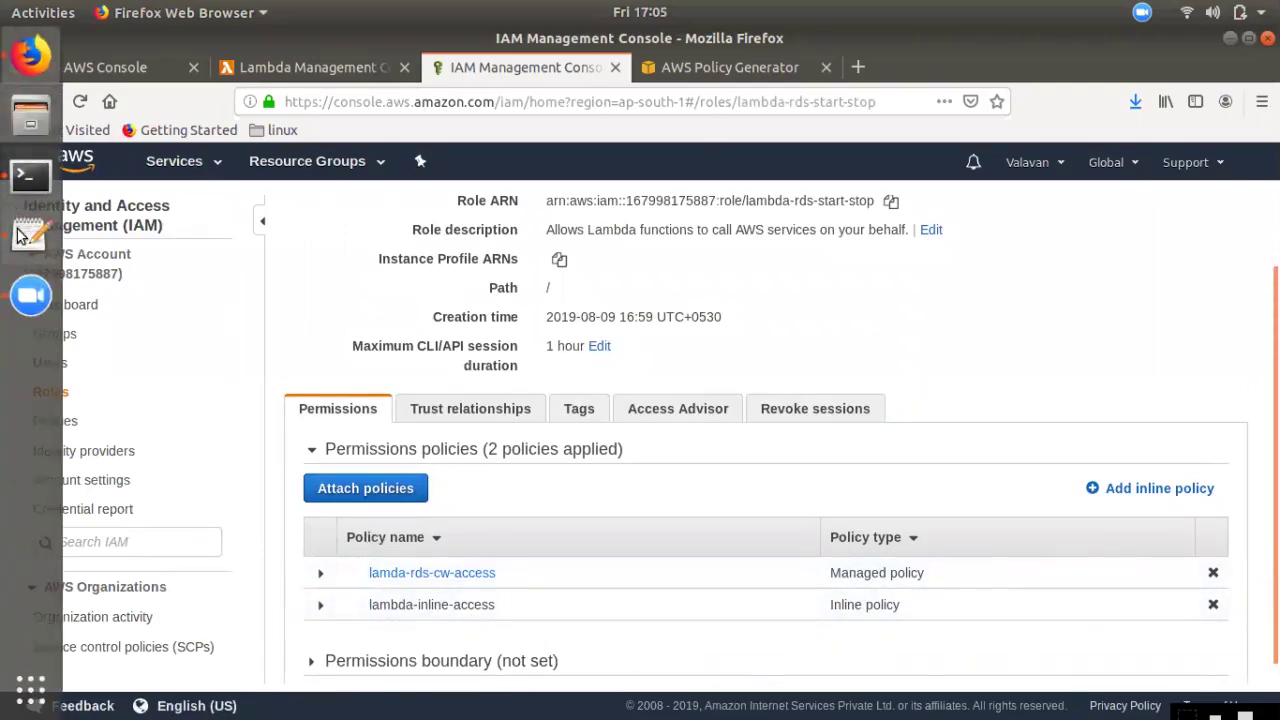
left_click(18, 235)
left_click(79, 64)
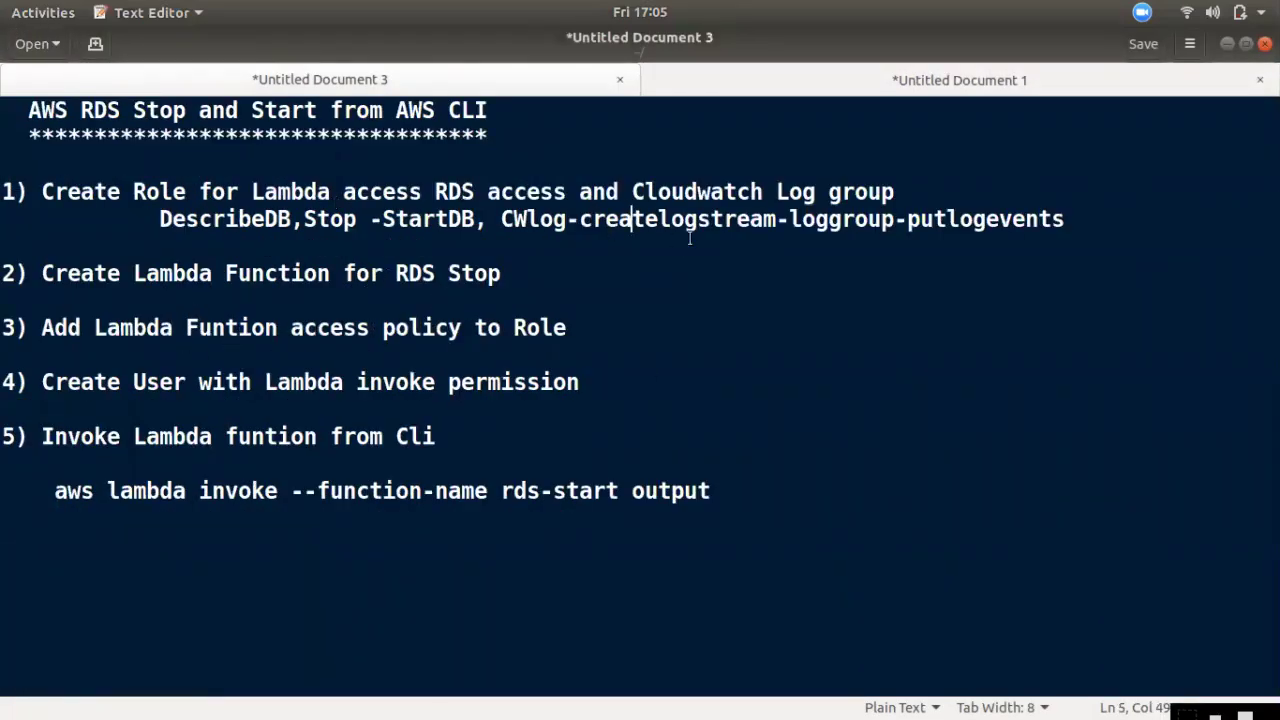
left_click(247, 278)
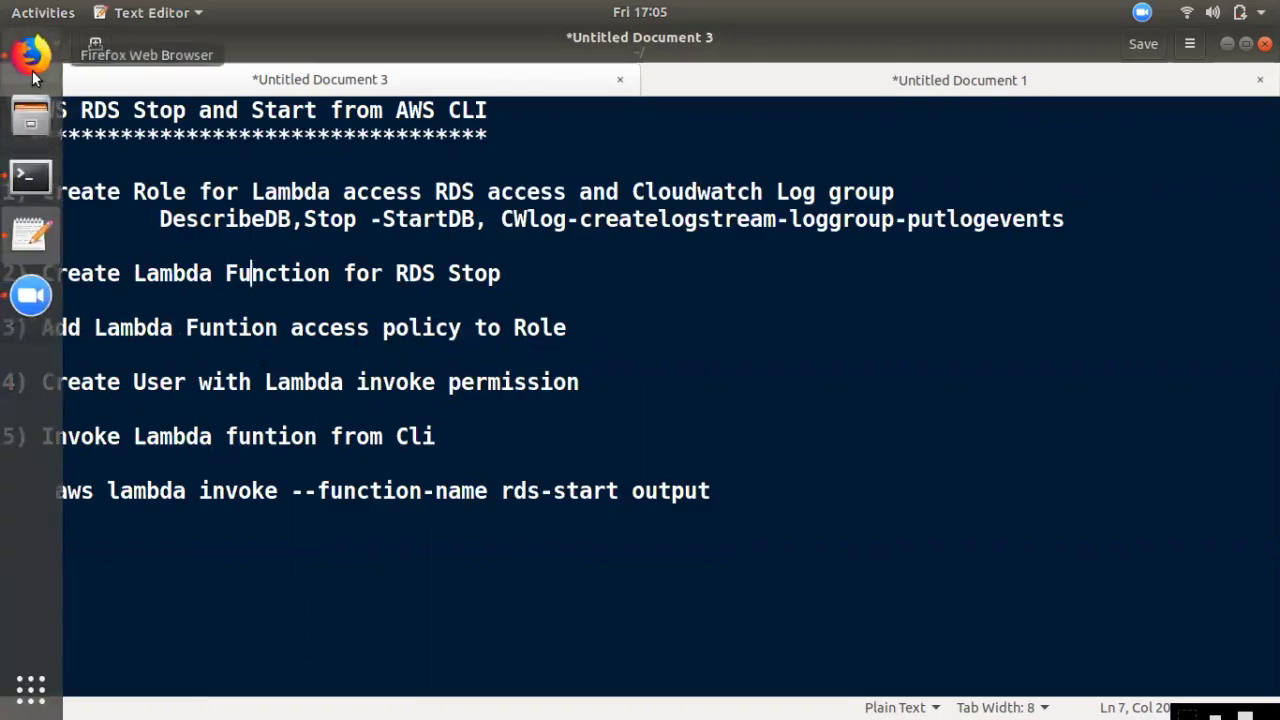
mouse_move(8, 228)
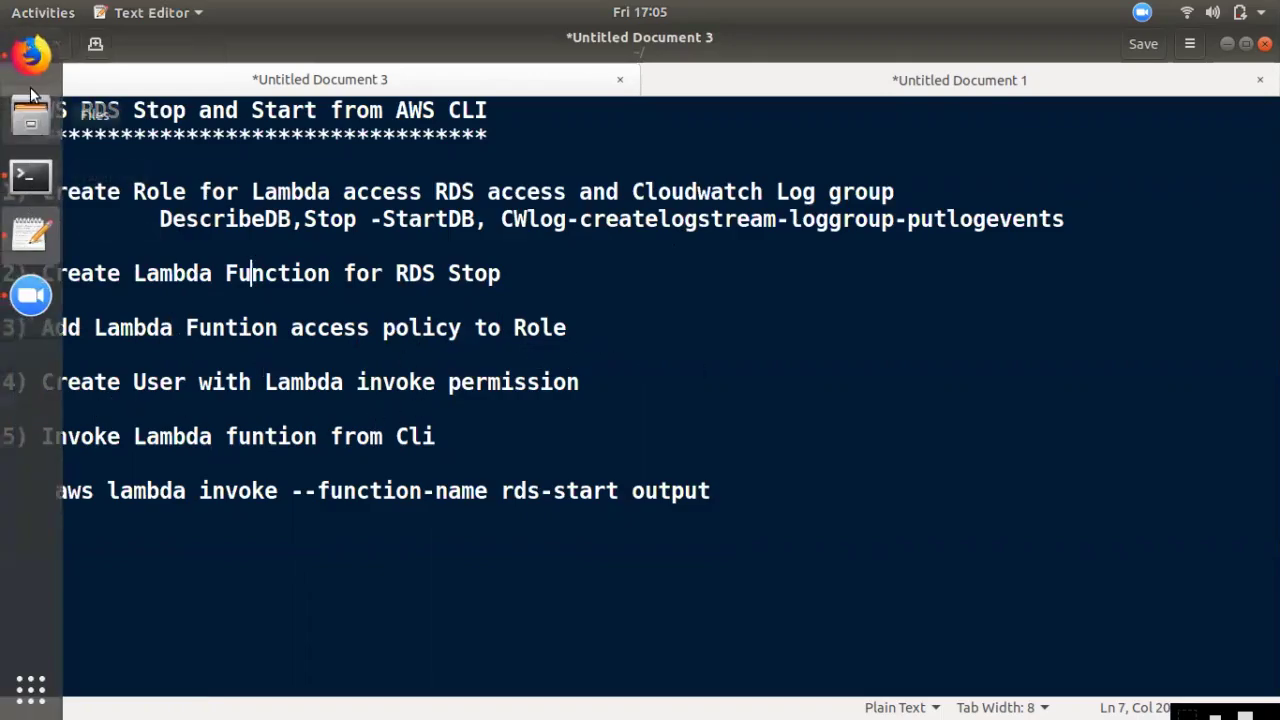
left_click(20, 55)
left_click(265, 64)
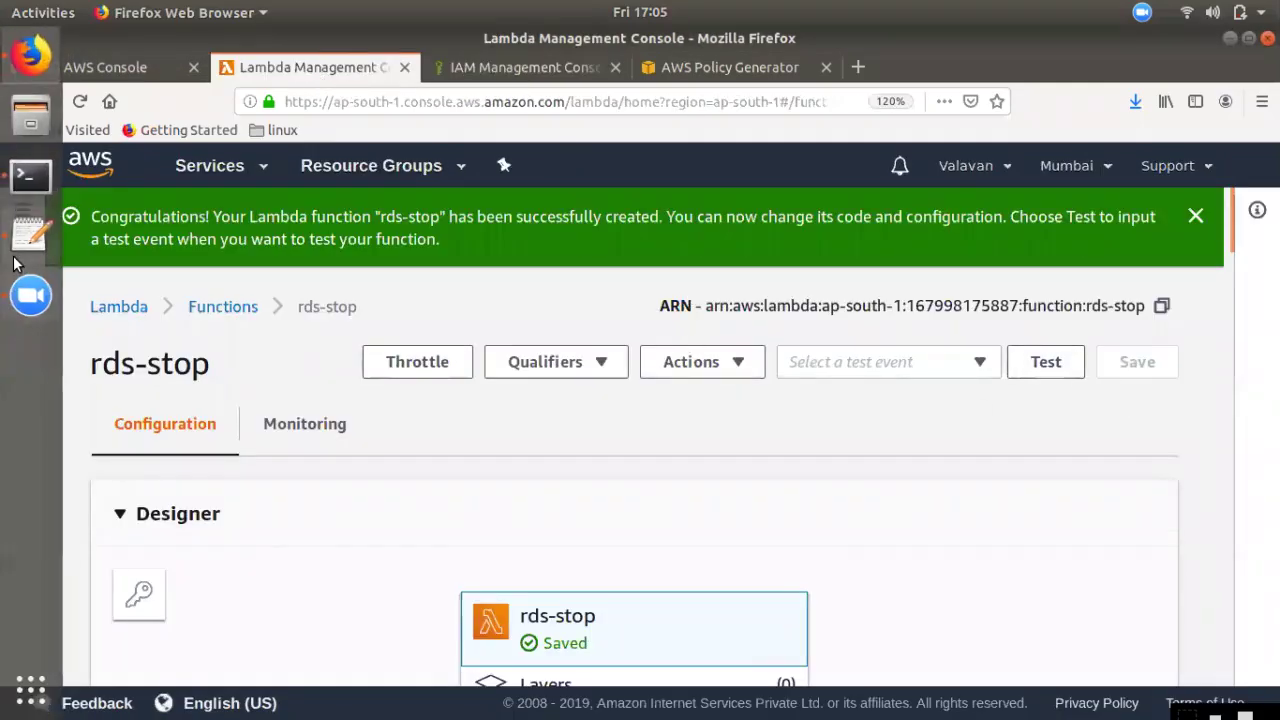
left_click(24, 240)
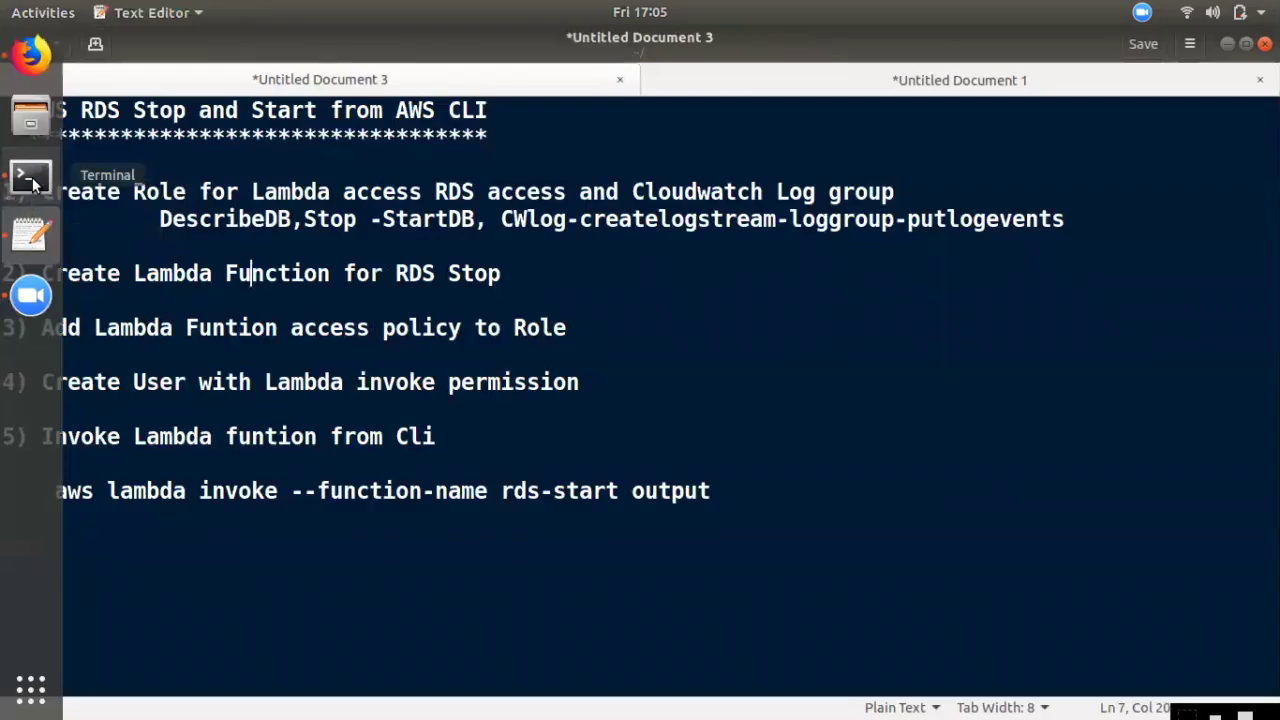
left_click(30, 55)
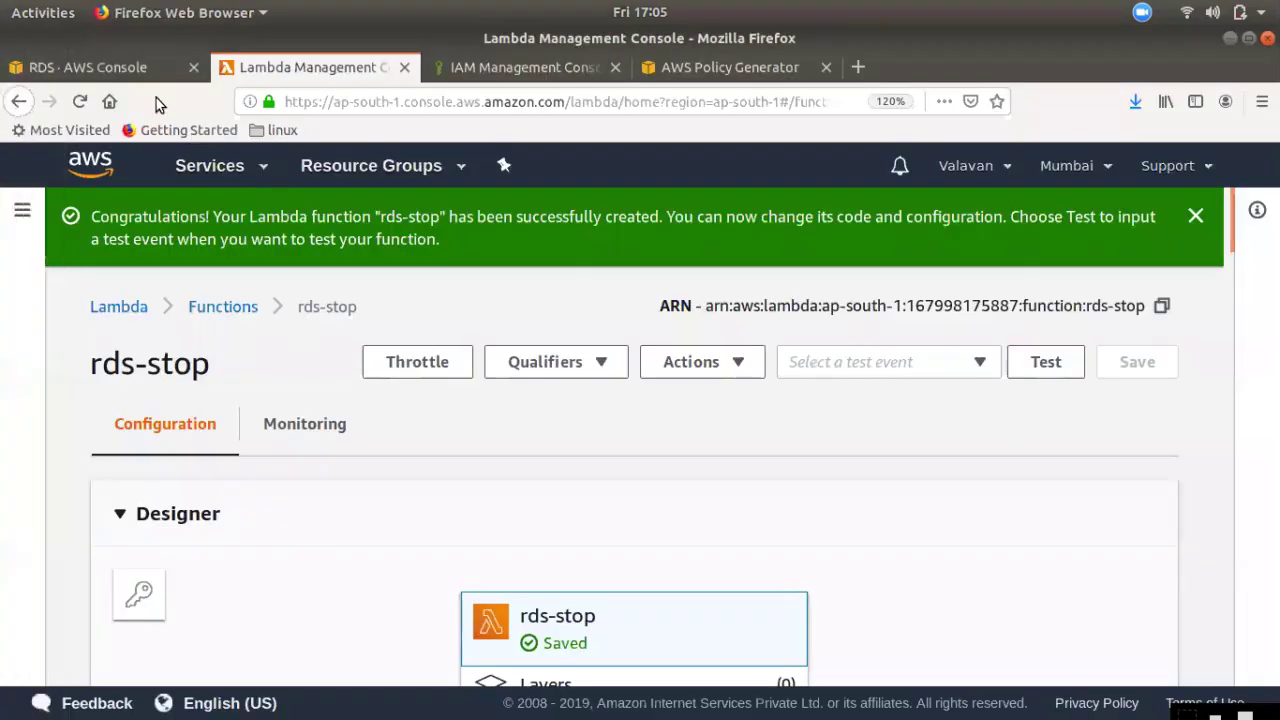
Start adding an IAM user named lambdauser and give it programmatic access
left_click(125, 66)
left_click(489, 70)
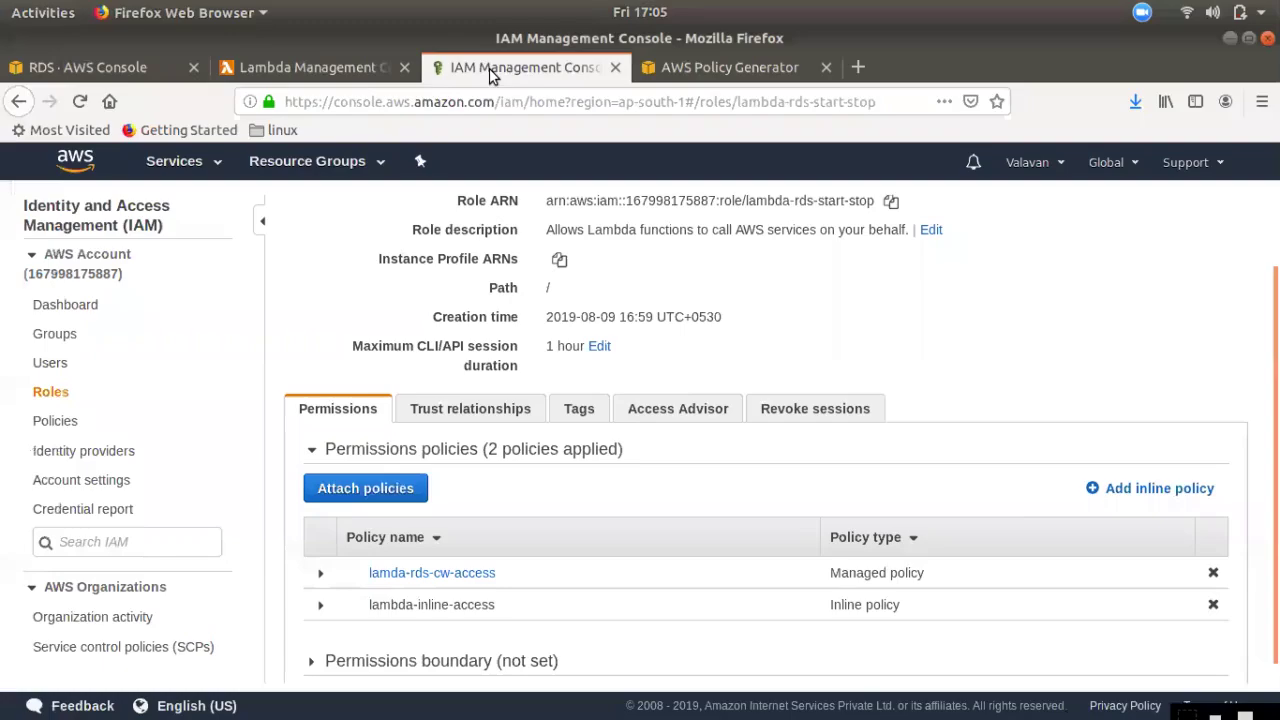
left_click(50, 362)
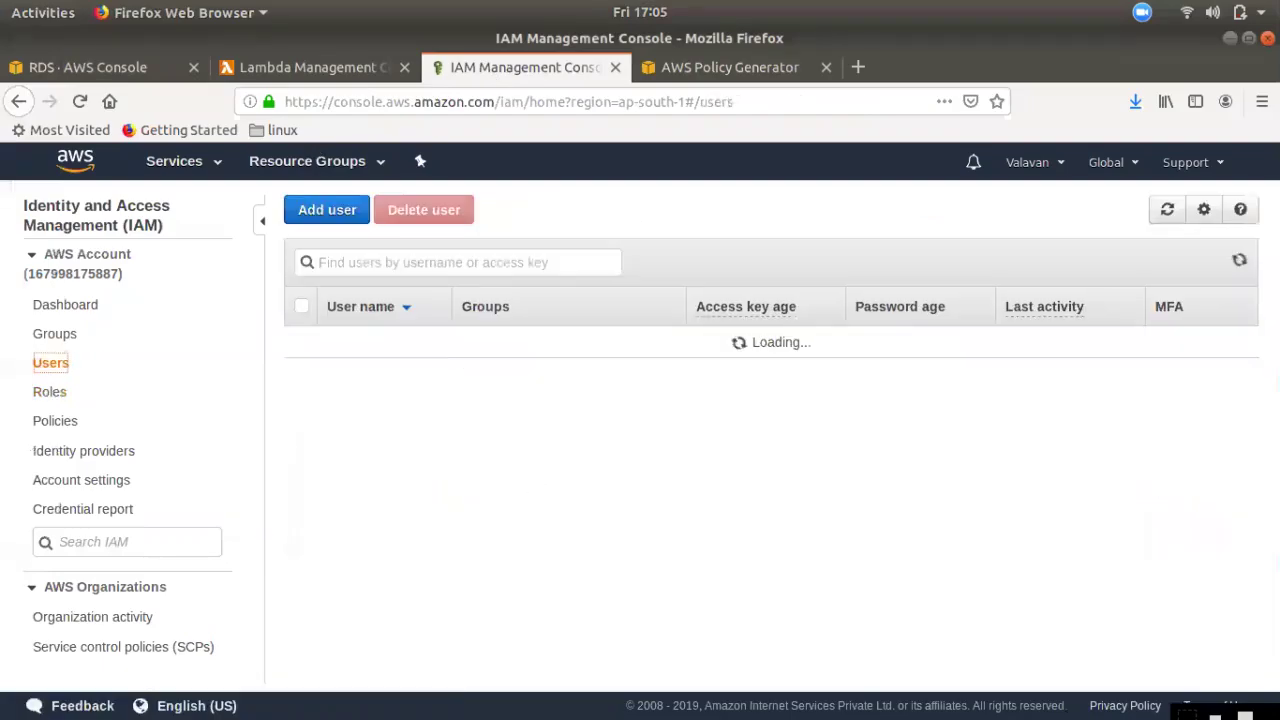
left_click(298, 209)
left_click(523, 366)
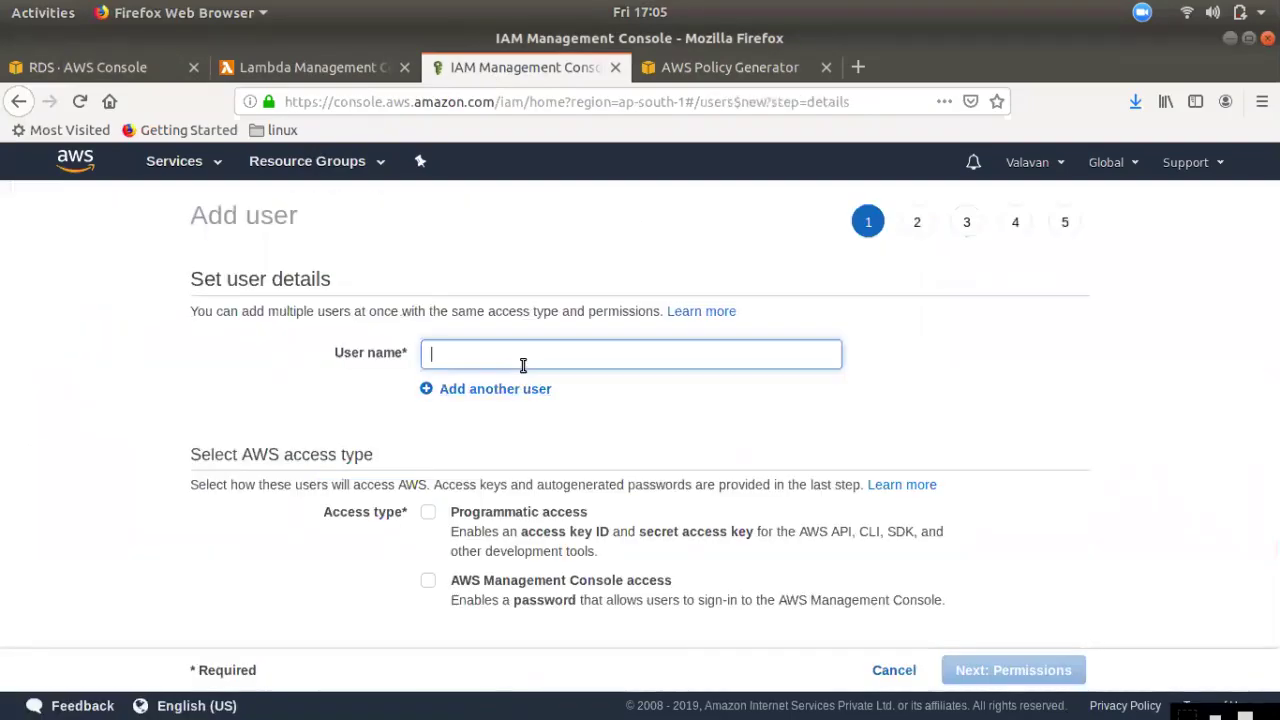
type("lambdauser")
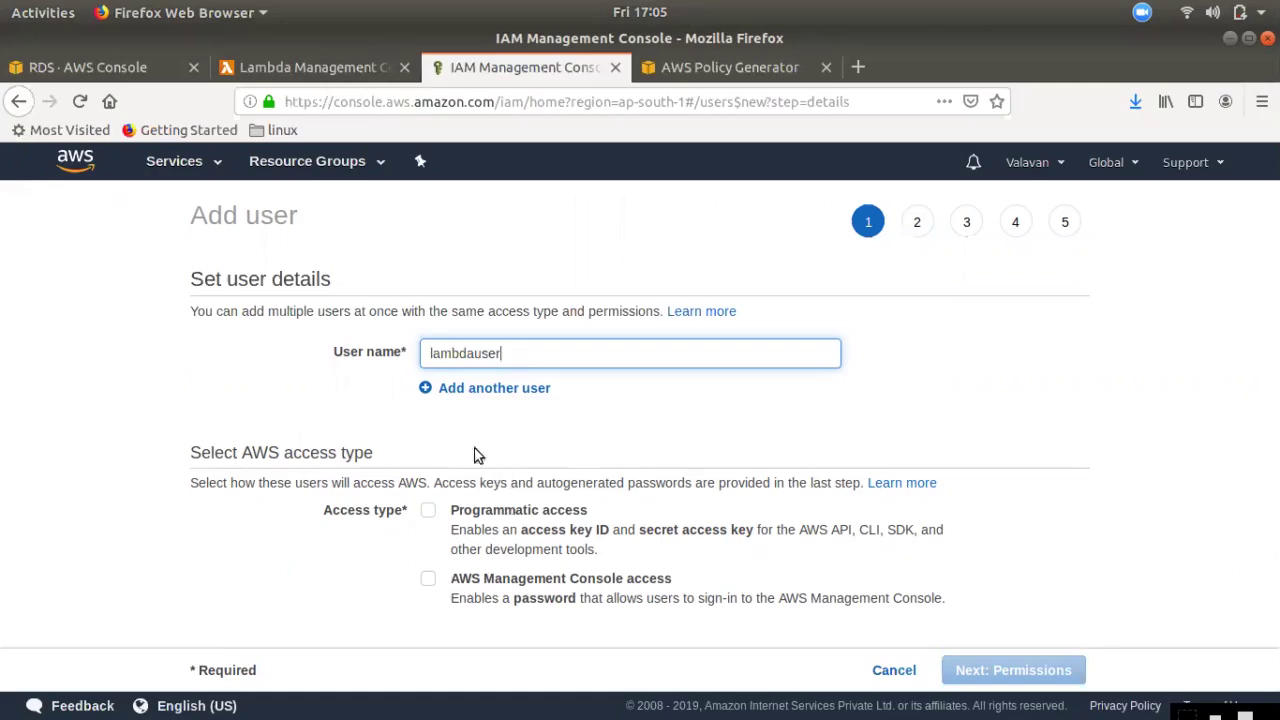
left_click(430, 514)
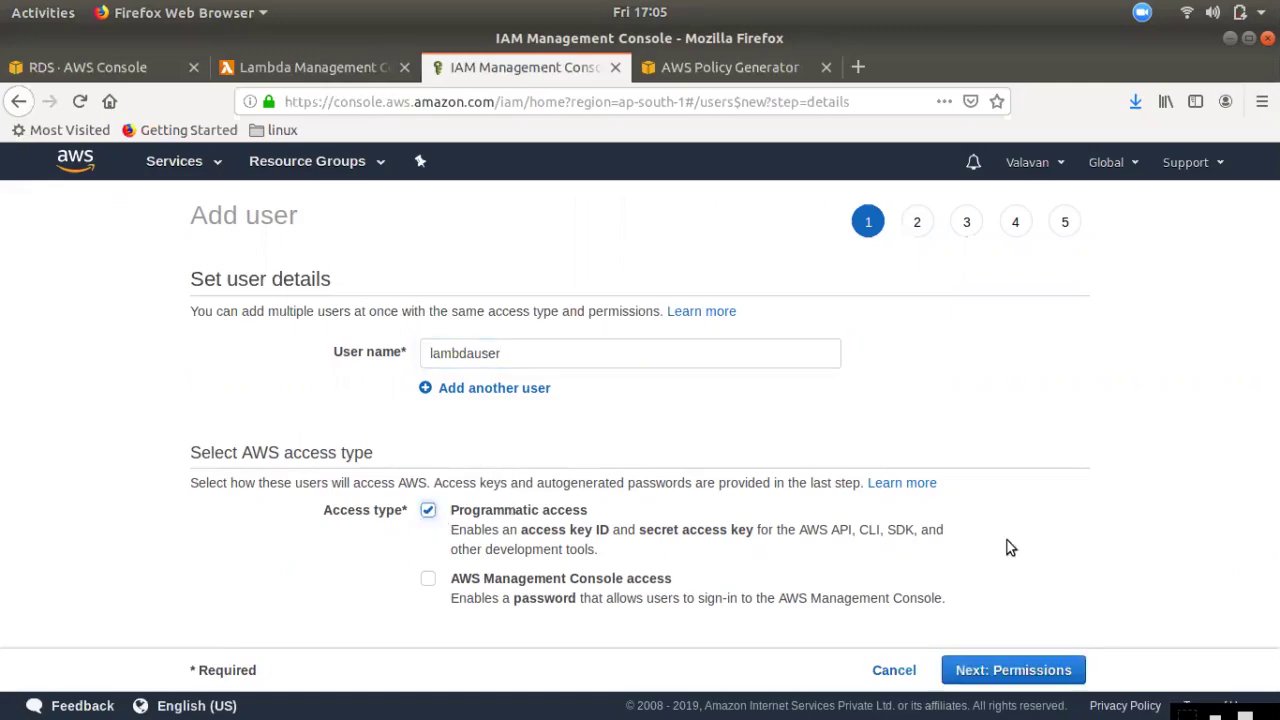
Attach the existing AWSLambdaFullAccess policy directly to lambdauser, searching the policies for lambdaf
left_click(1033, 675)
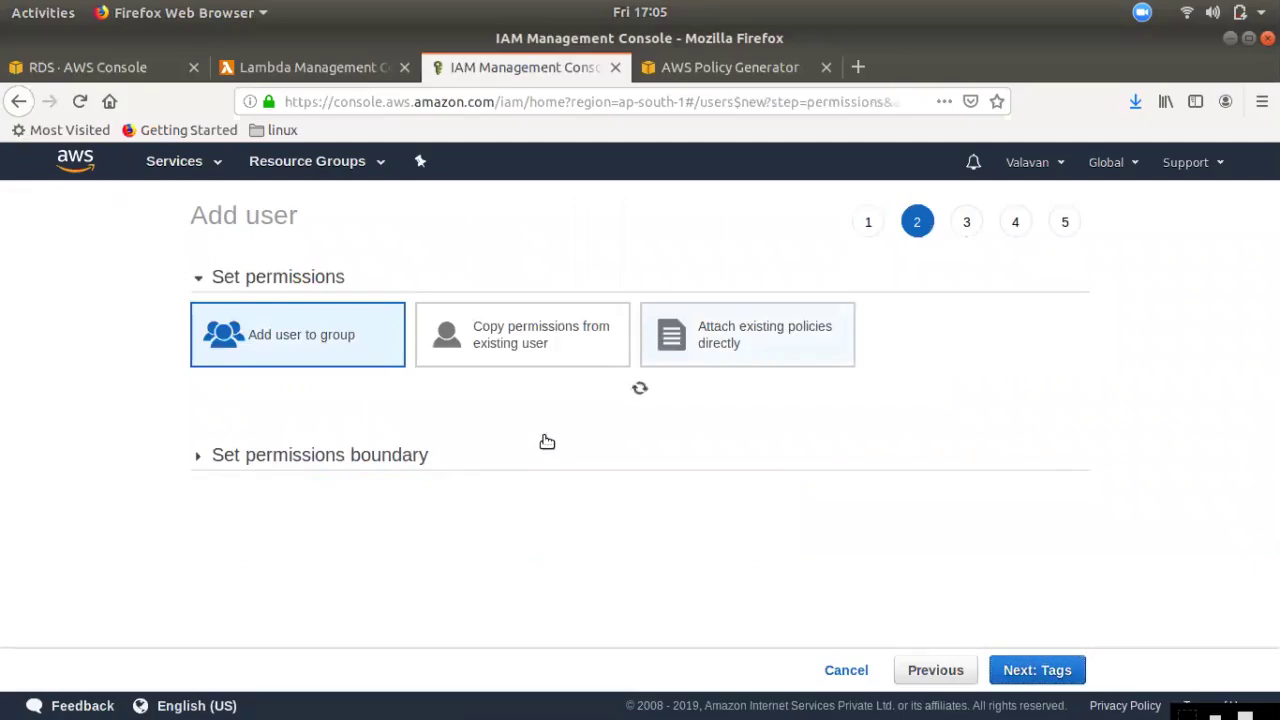
left_click(716, 347)
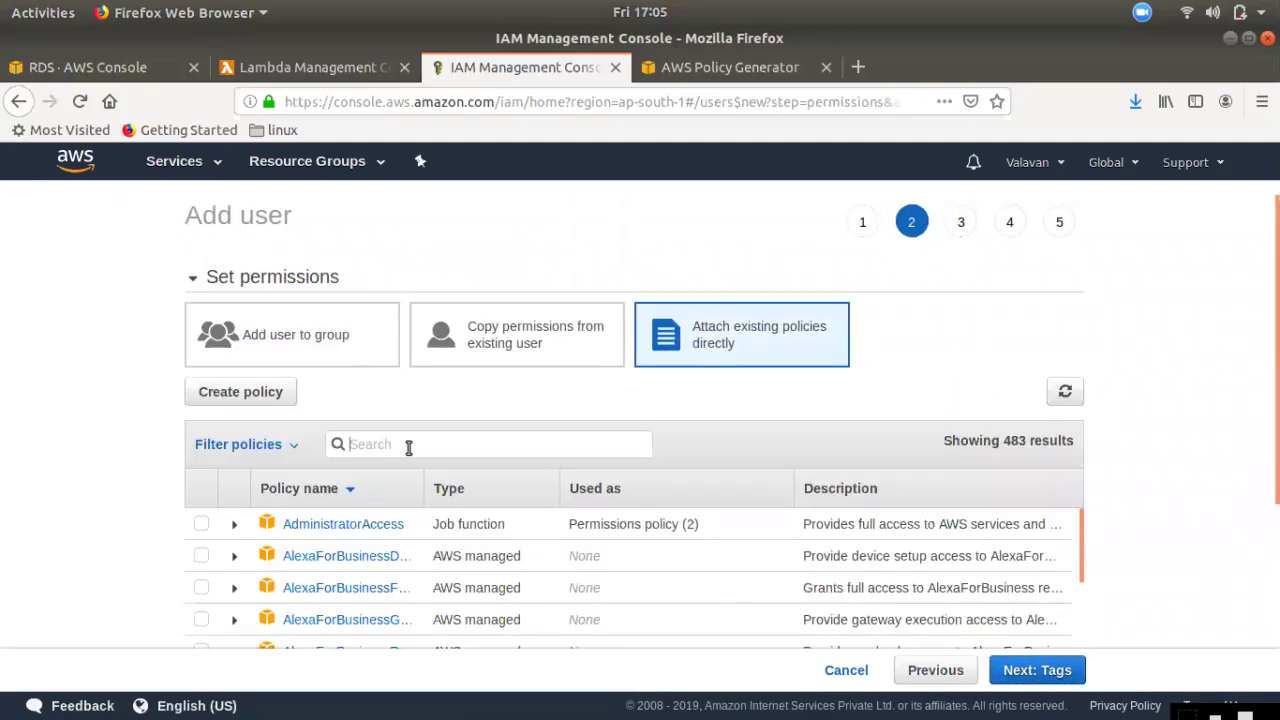
type("lambdaf")
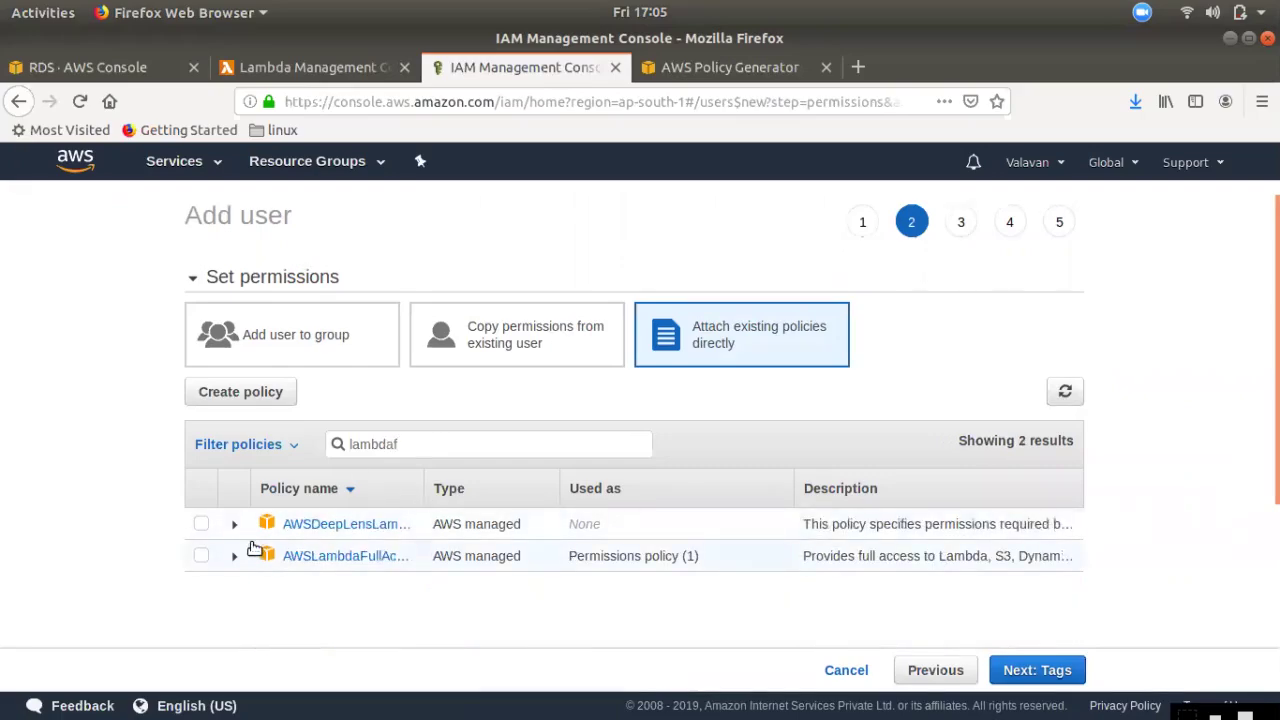
left_click(201, 556)
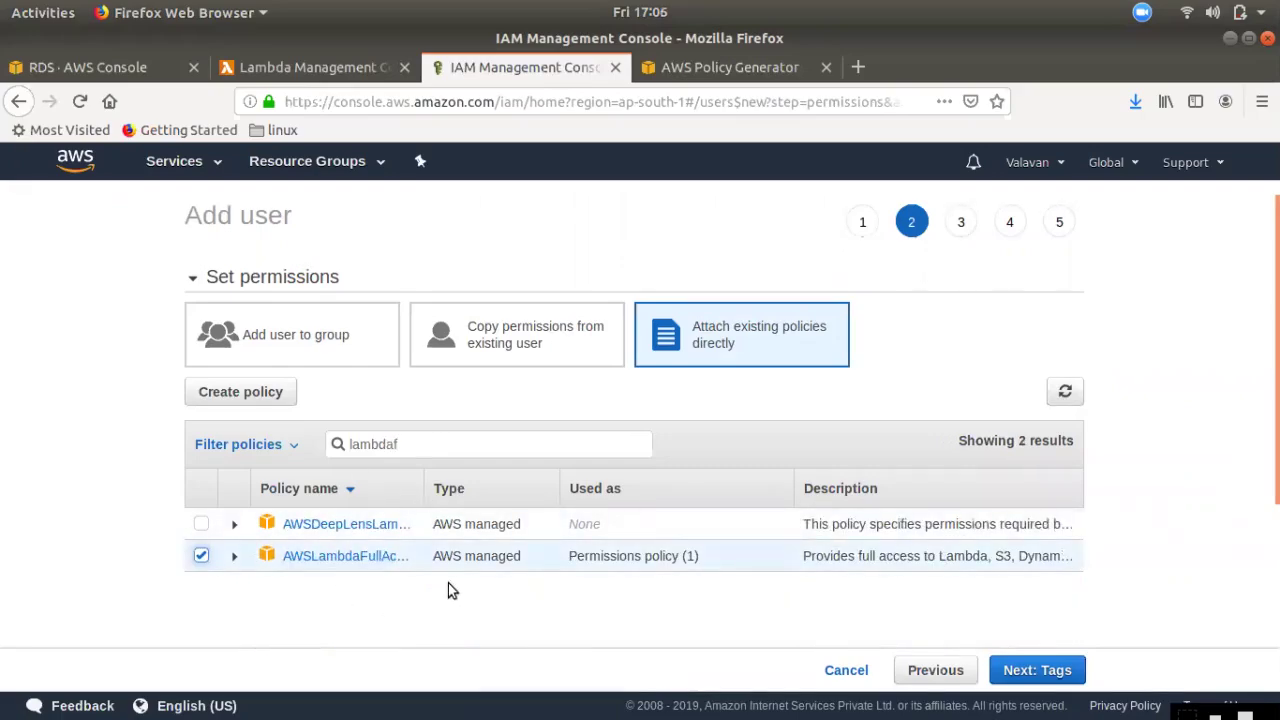
left_click(1057, 677)
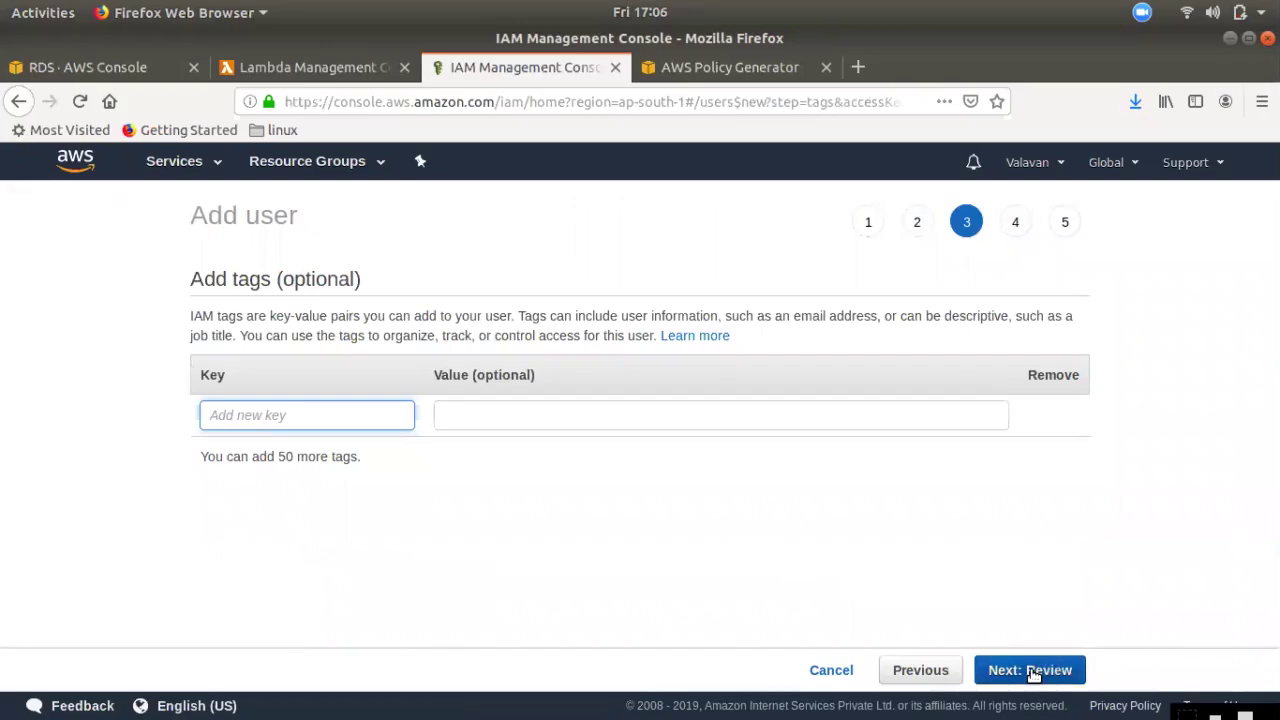
Create lambdauser without any tags and save its credentials.csv file
left_click(1034, 675)
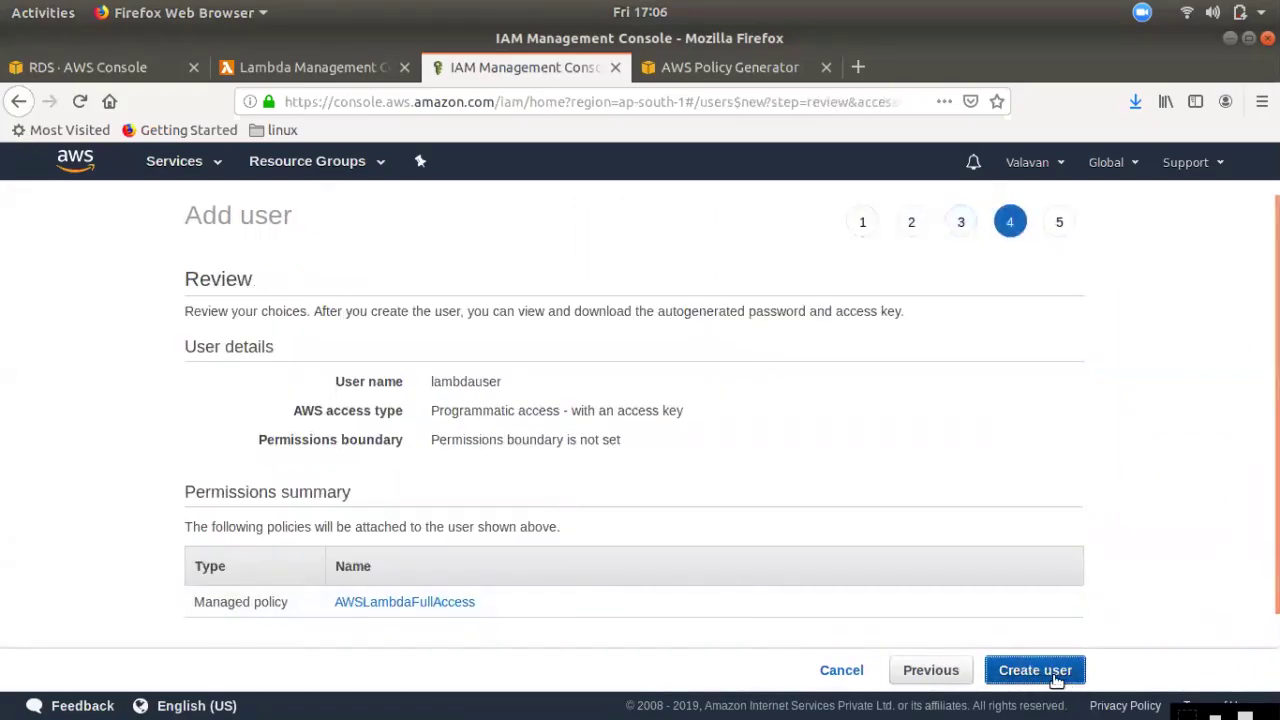
left_click(1056, 678)
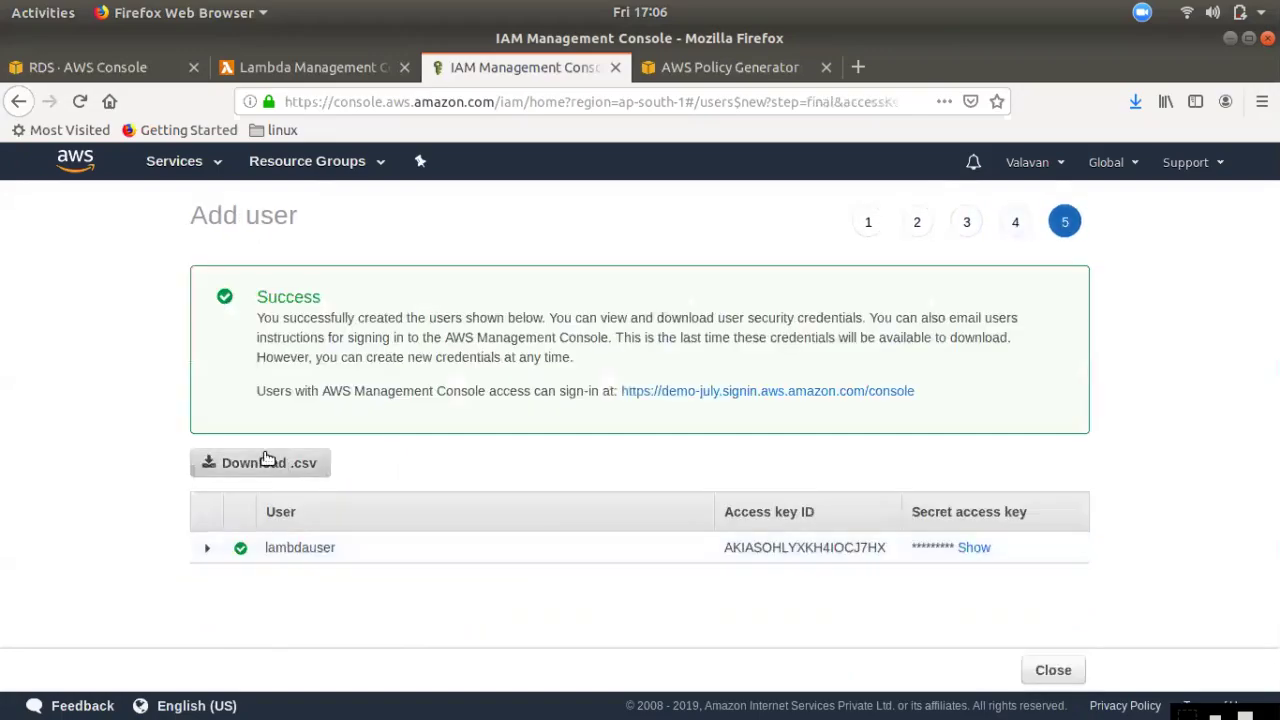
left_click(294, 462)
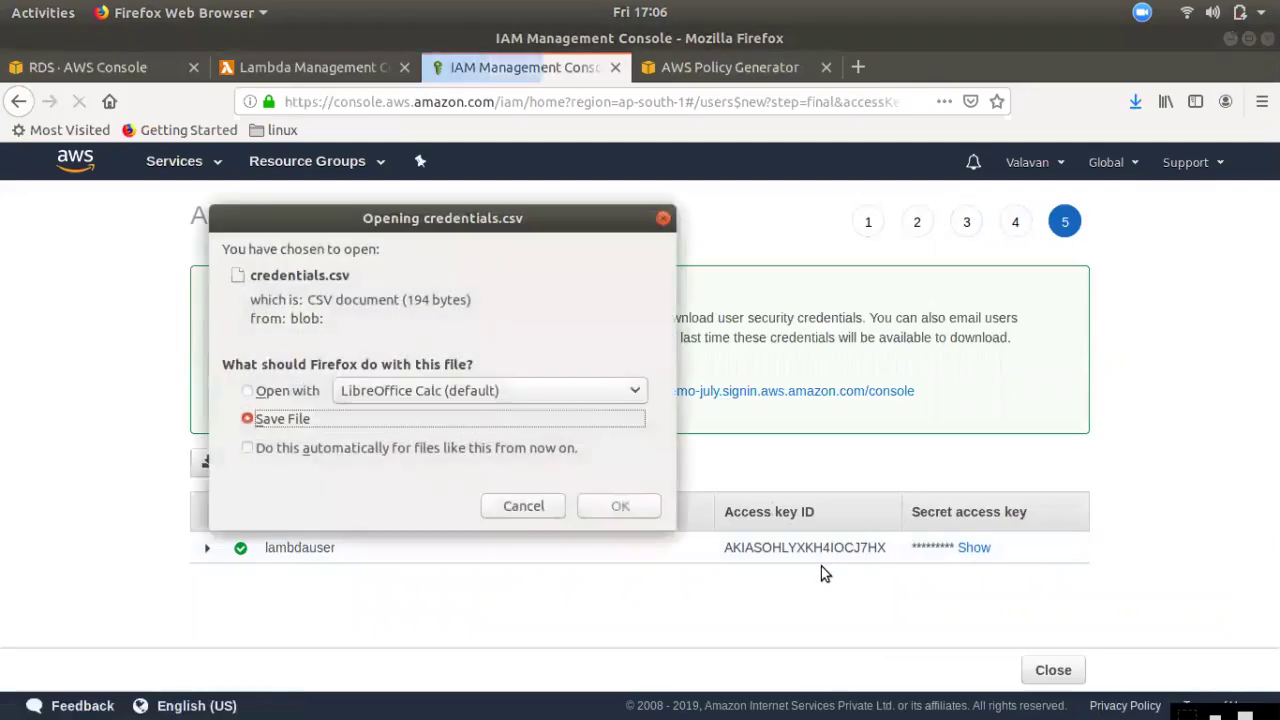
left_click(617, 506)
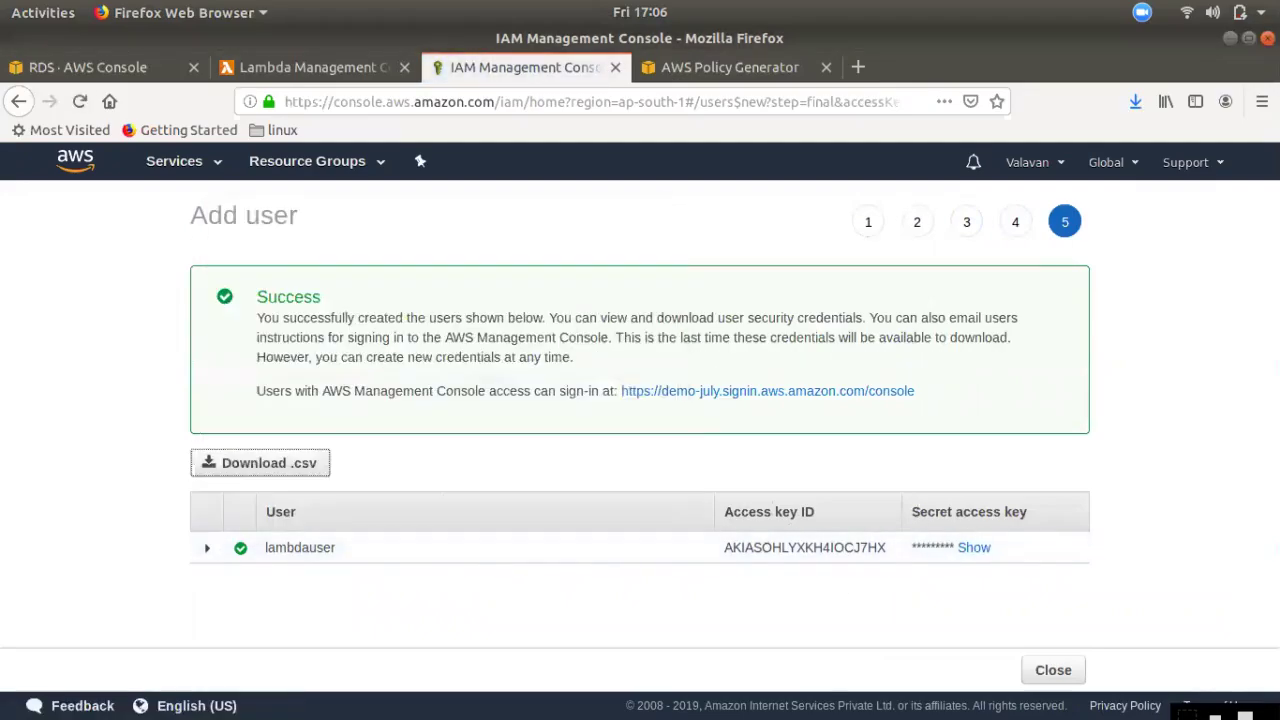
Reveal lambdauser's secret access key and copy the user's access key ID
left_click(974, 550)
left_click_drag(721, 547, 885, 552)
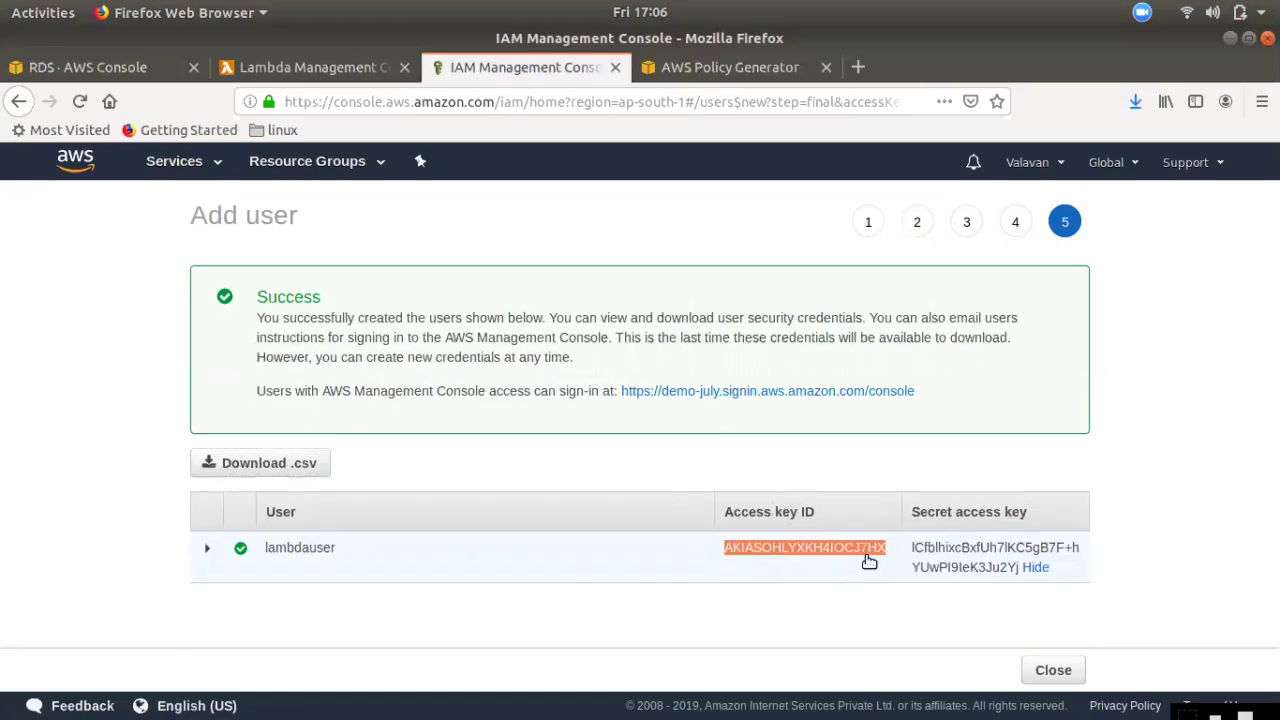
right_click(866, 556)
left_click(882, 553)
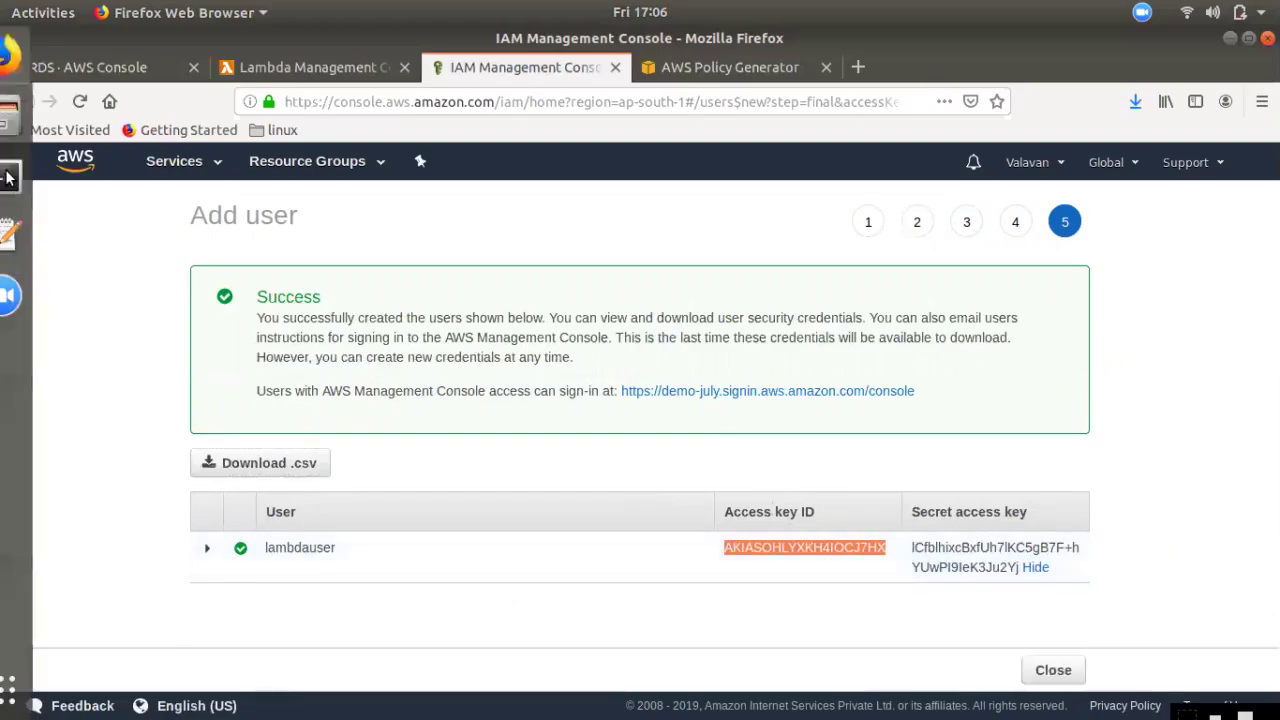
Switch to Terminal, erase the pending lambda invoke command and run aws configure
left_click(26, 163)
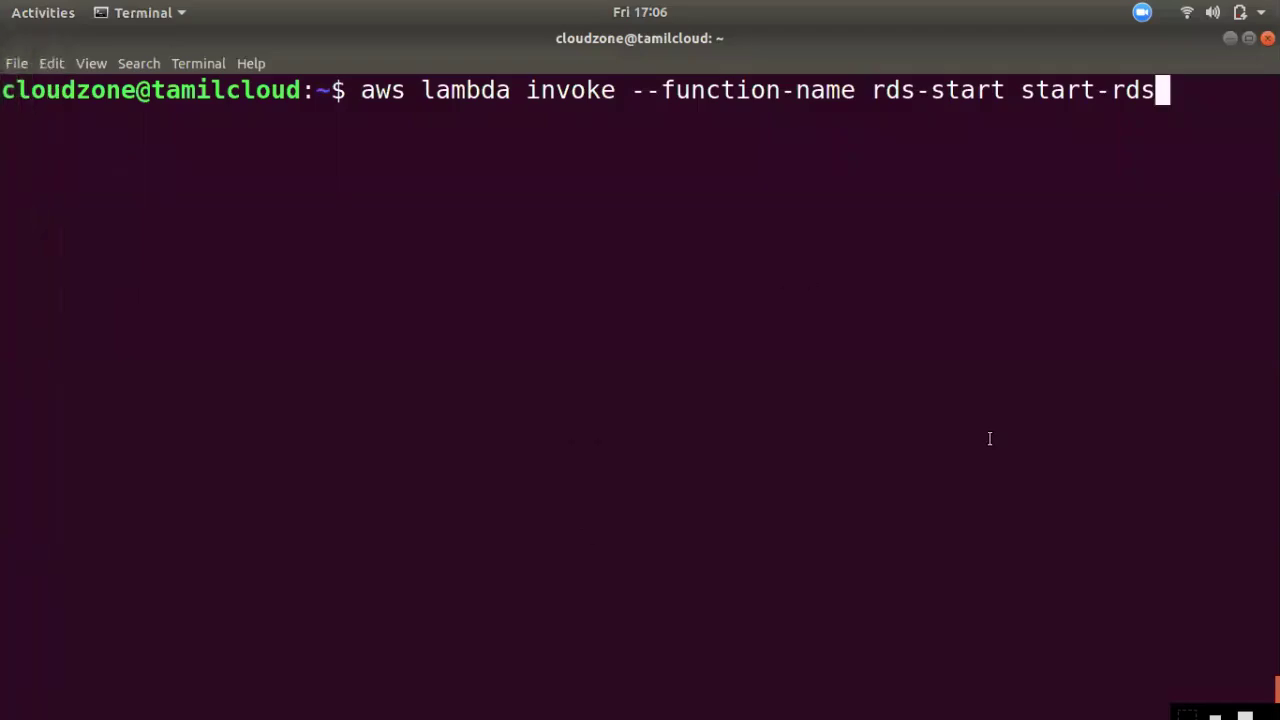
key("BackSpace")
key("BackSpace")
key("BackSpace")
key("BackSpace")
key("BackSpace")
key("BackSpace")
key("BackSpace")
key("BackSpace")
key("BackSpace")
key("BackSpace")
key("BackSpace")
key("BackSpace")
key("BackSpace")
key("BackSpace")
key("BackSpace")
key("BackSpace")
key("BackSpace")
key("BackSpace")
key("BackSpace")
key("BackSpace")
key("BackSpace")
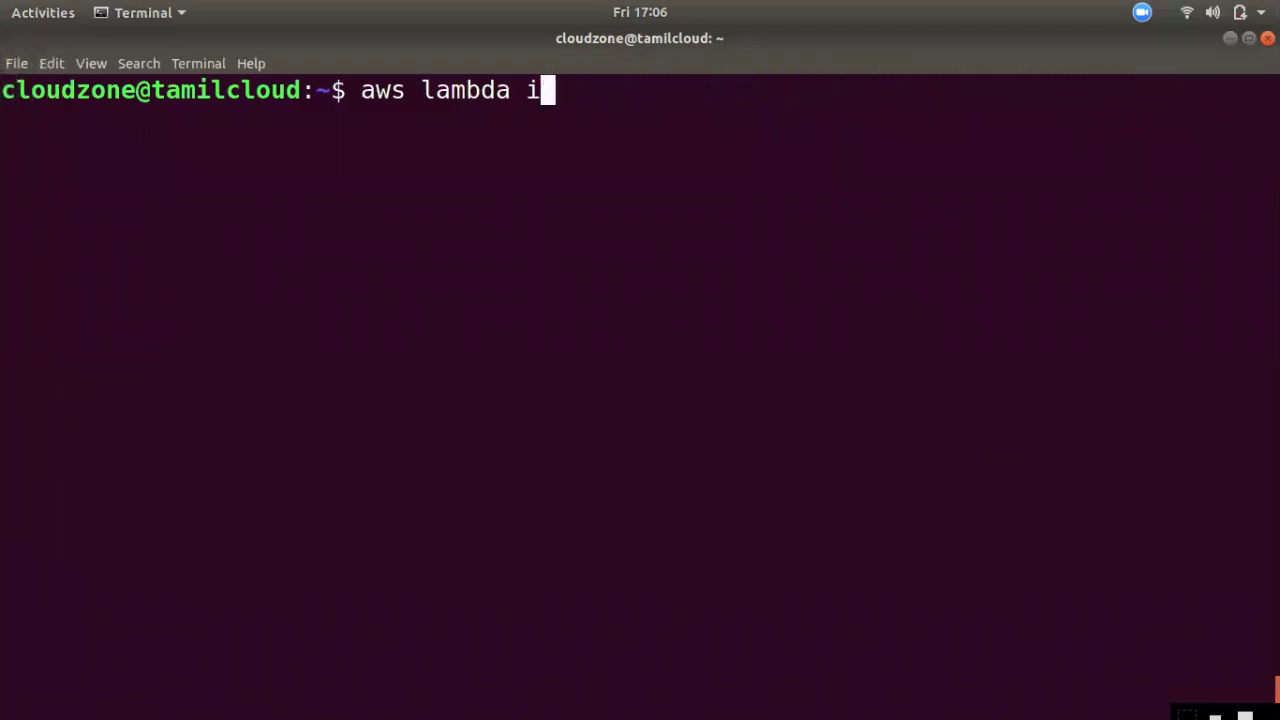
type("aws co")
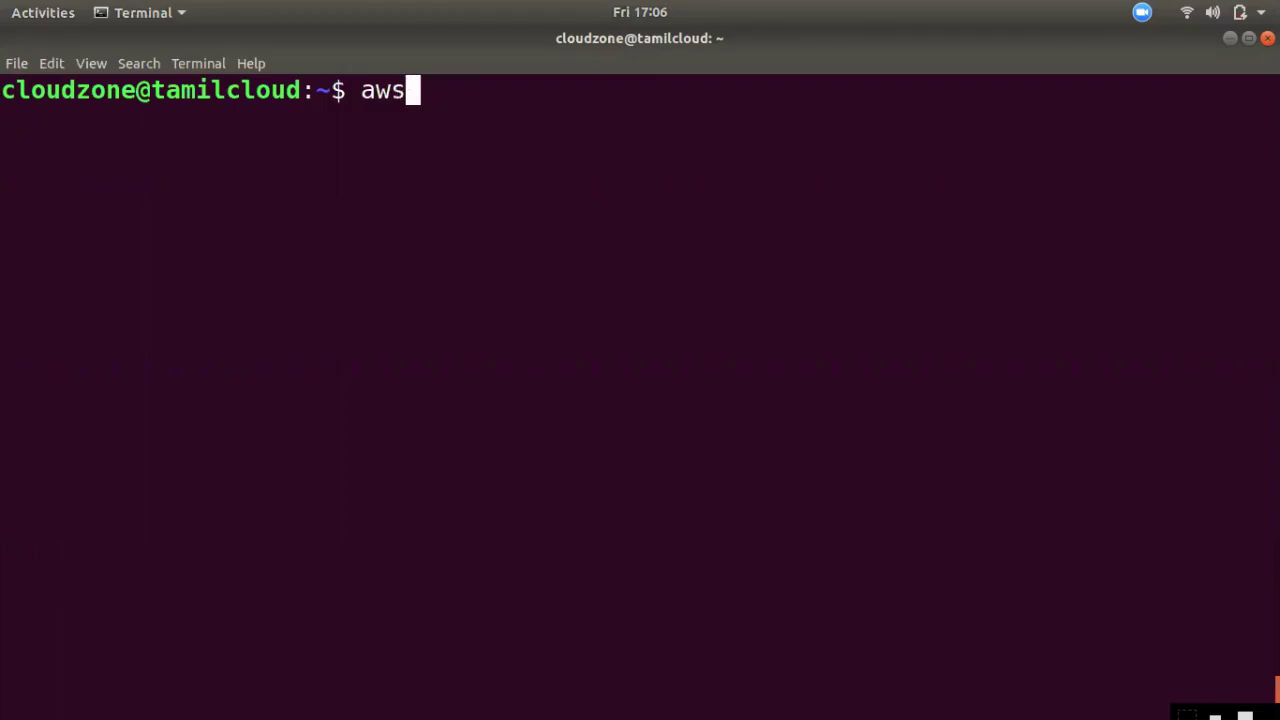
type("f")
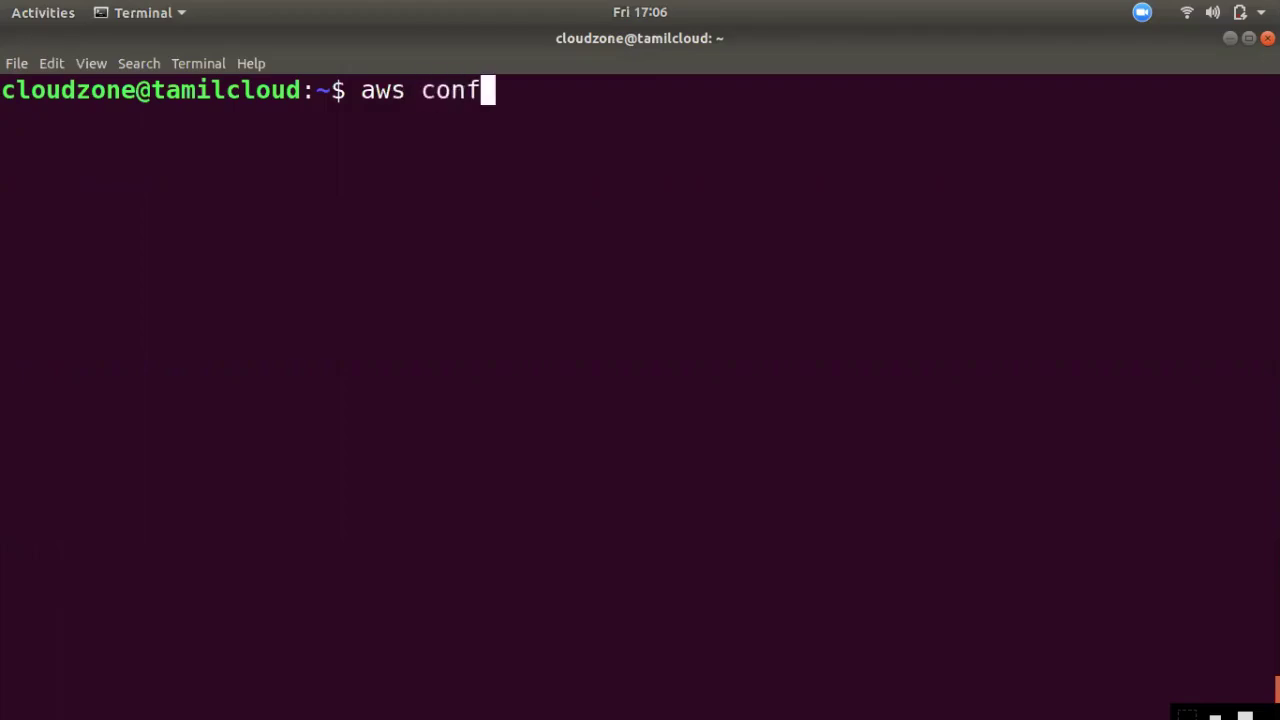
type("igut")
key("BackSpace")
key("BackSpace")
key("BackSpace")
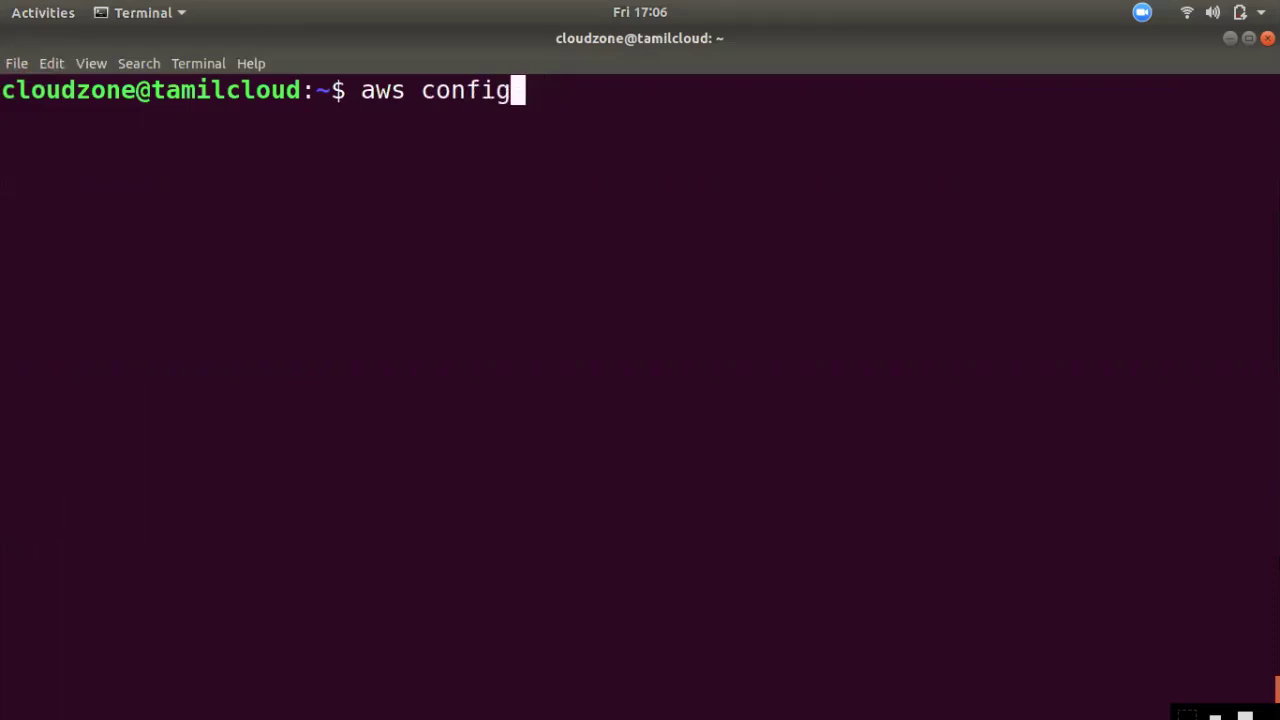
type("gi")
key("BackSpace")
type("ure")
key("Return")
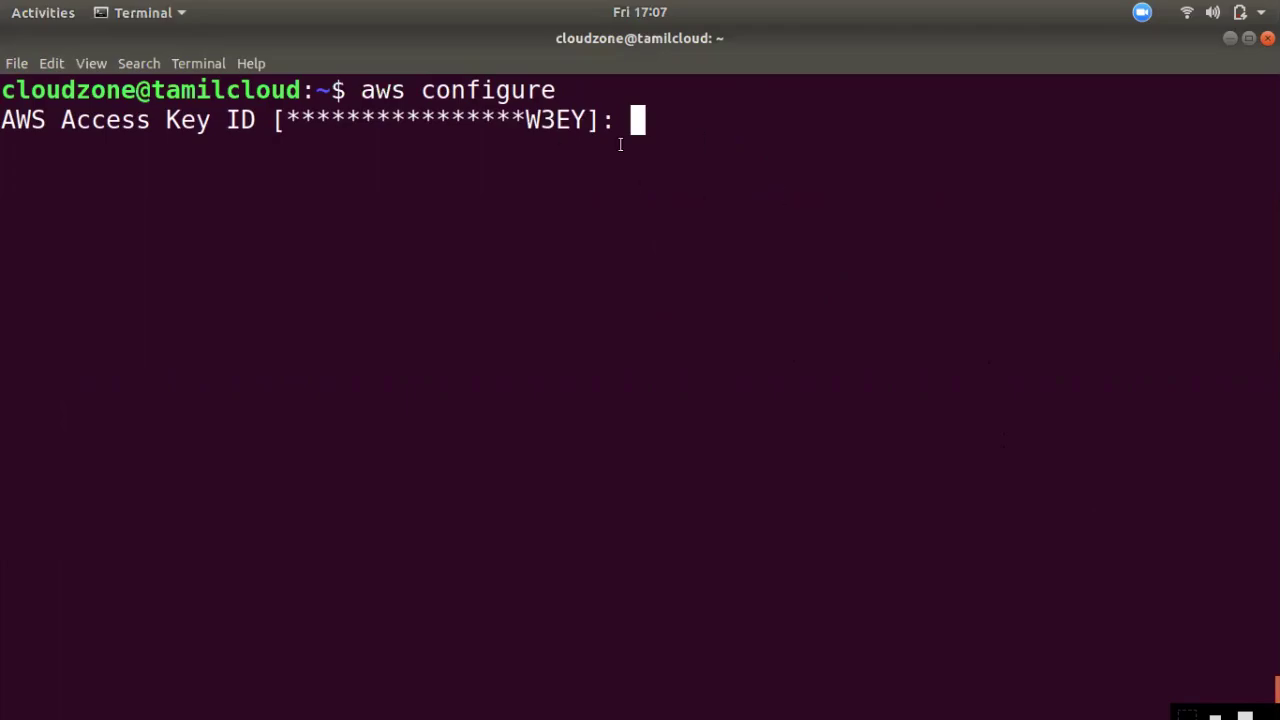
Paste the copied access key ID at the AWS Access Key ID prompt and submit it
right_click(722, 172)
left_click(770, 231)
key("Return")
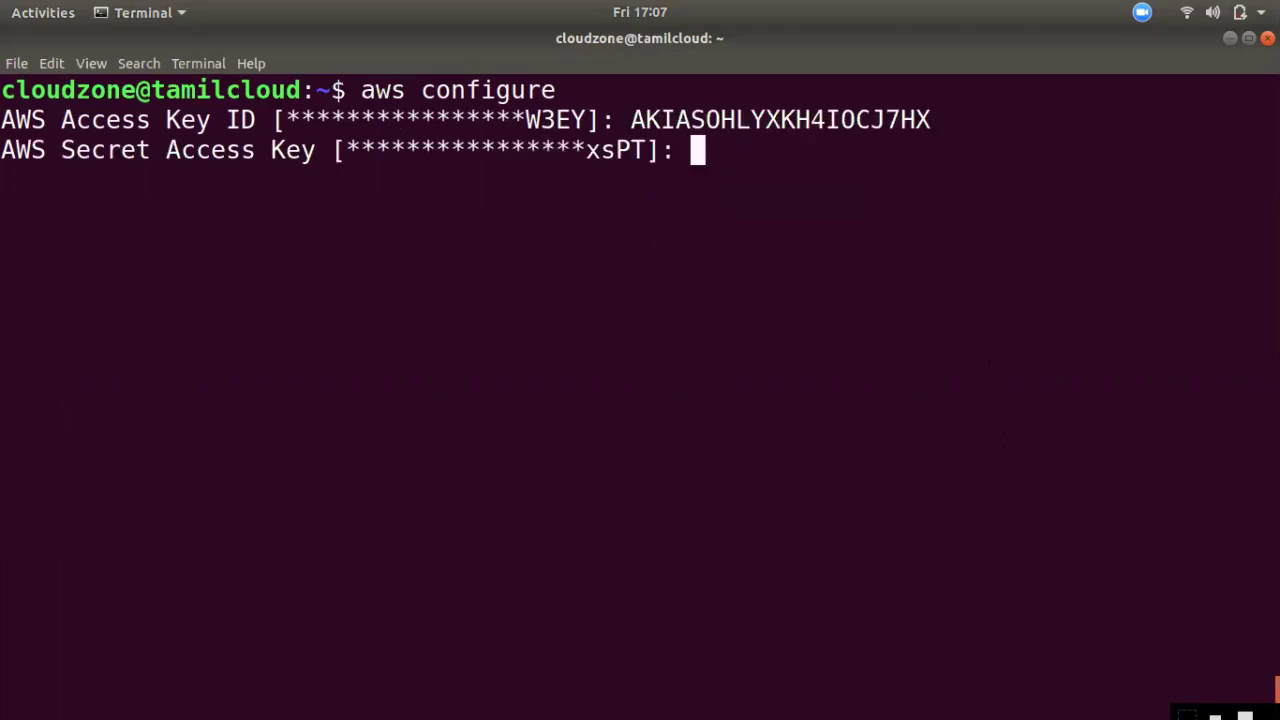
Copy lambdauser's secret access key from the IAM page in Firefox and submit it at the Terminal's AWS Secret Access Key prompt
left_click(26, 68)
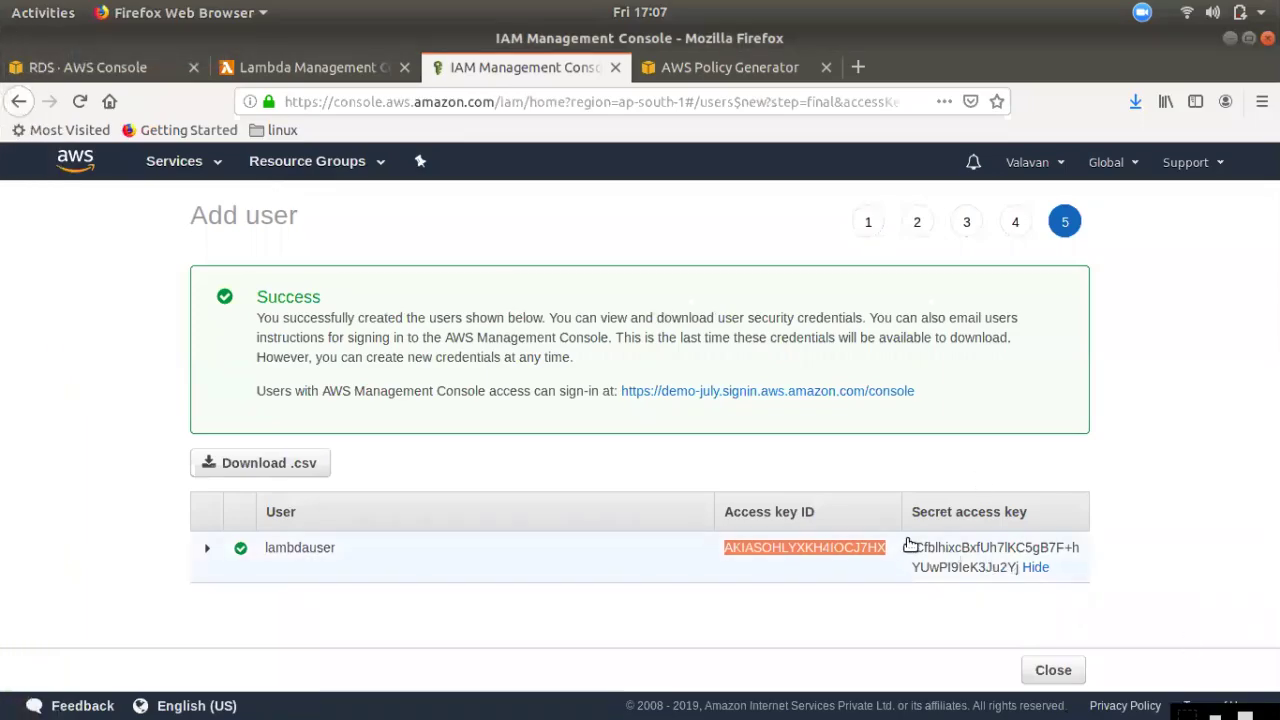
mouse_move(910, 547)
left_mouse_down()
mouse_move(1025, 572)
mouse_move(1000, 581)
mouse_move(1006, 569)
mouse_move(1022, 582)
mouse_move(1020, 571)
mouse_move(910, 560)
left_mouse_up()
right_click(943, 550)
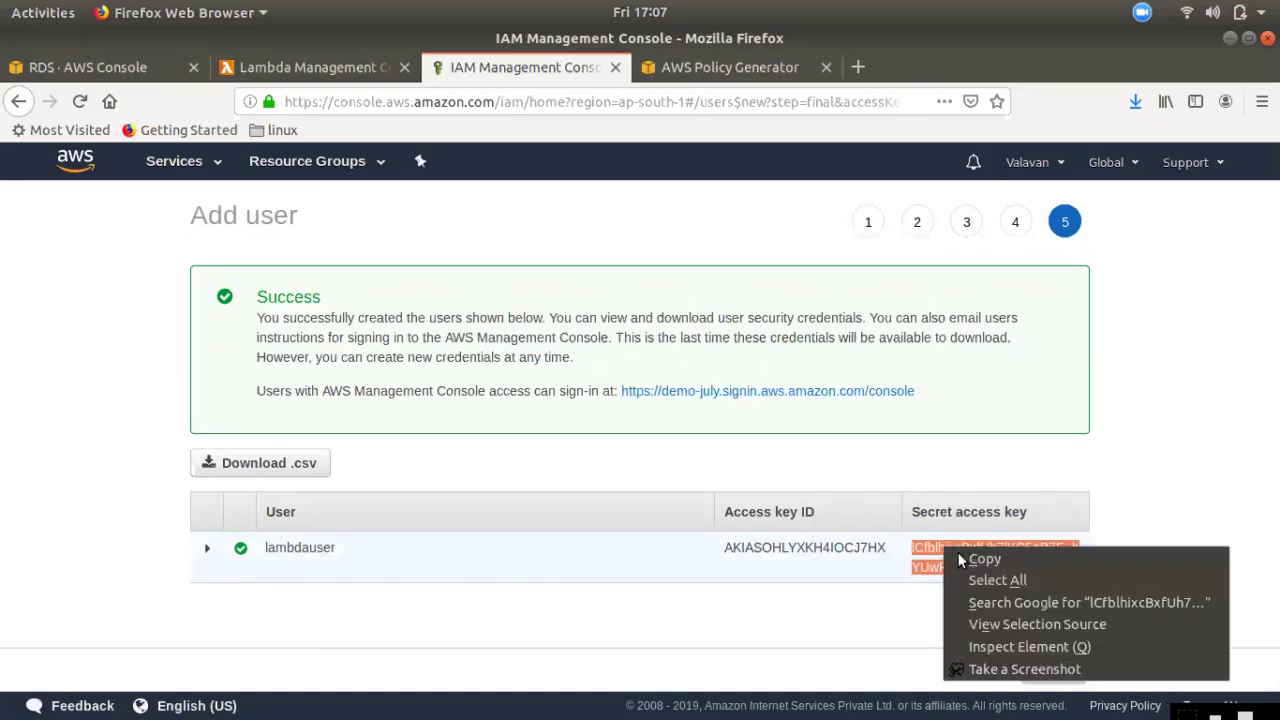
left_click(962, 556)
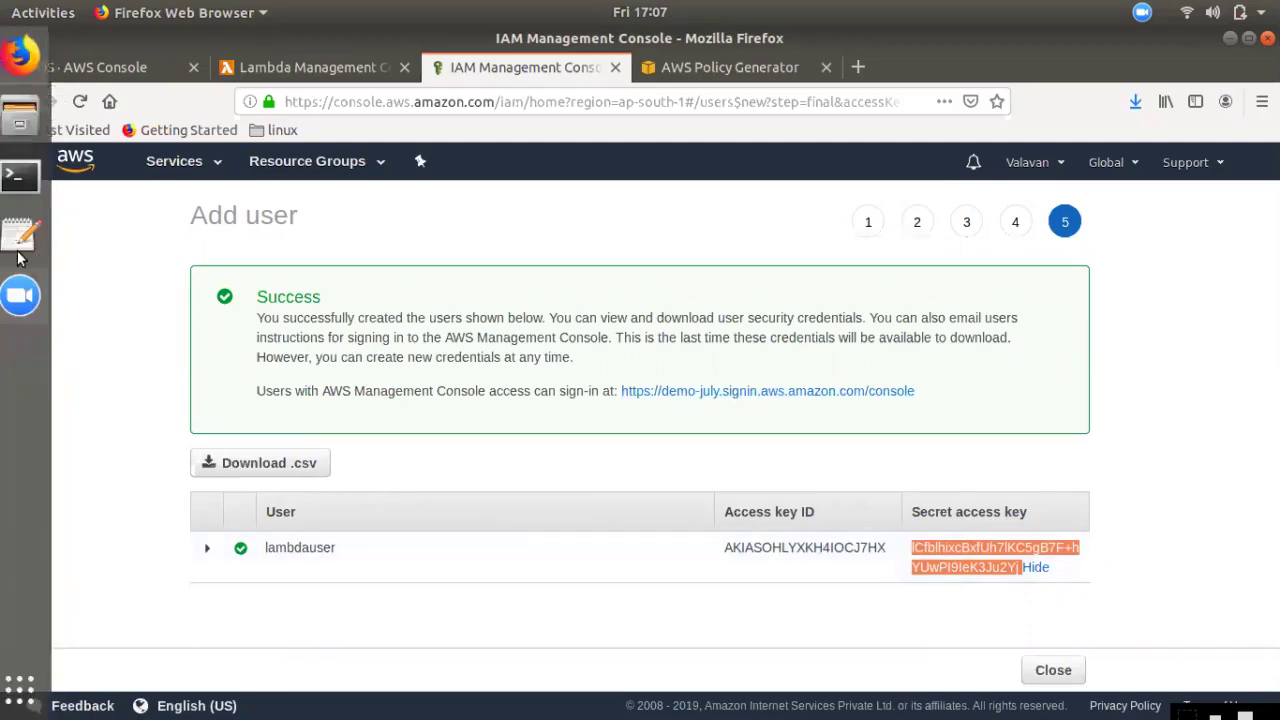
left_click(30, 176)
right_click(738, 262)
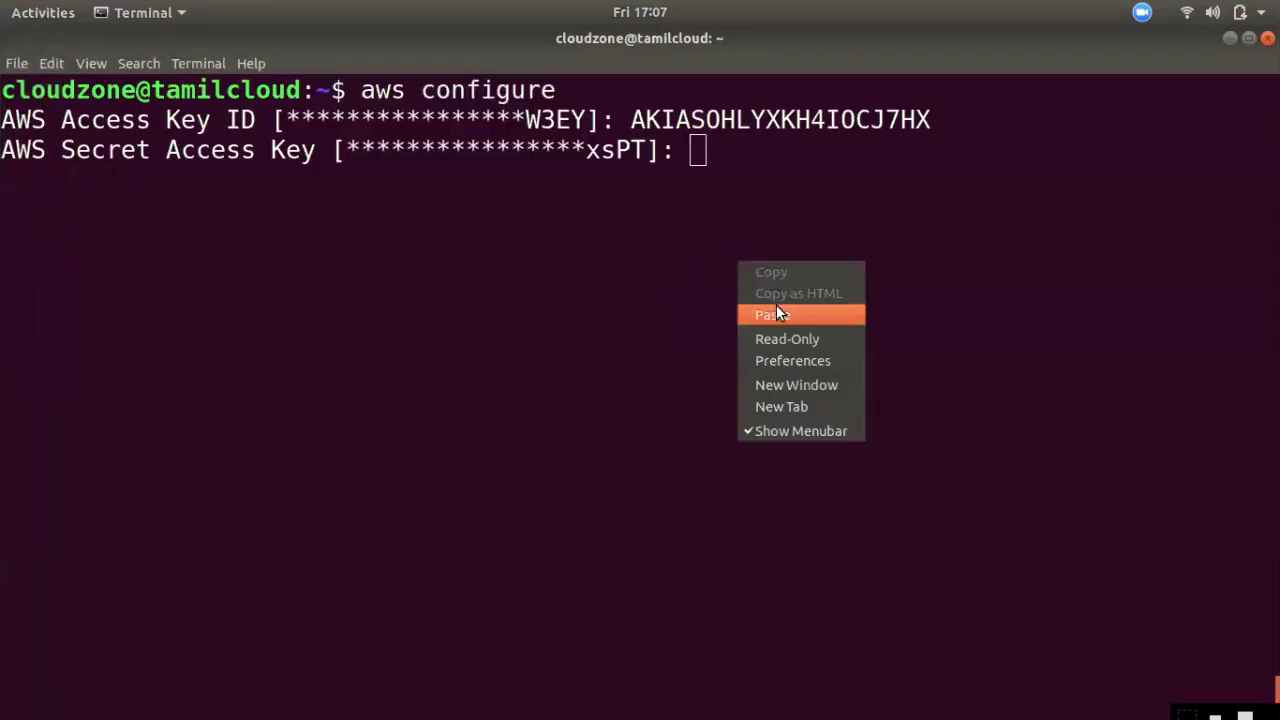
left_click(776, 304)
key("Return")
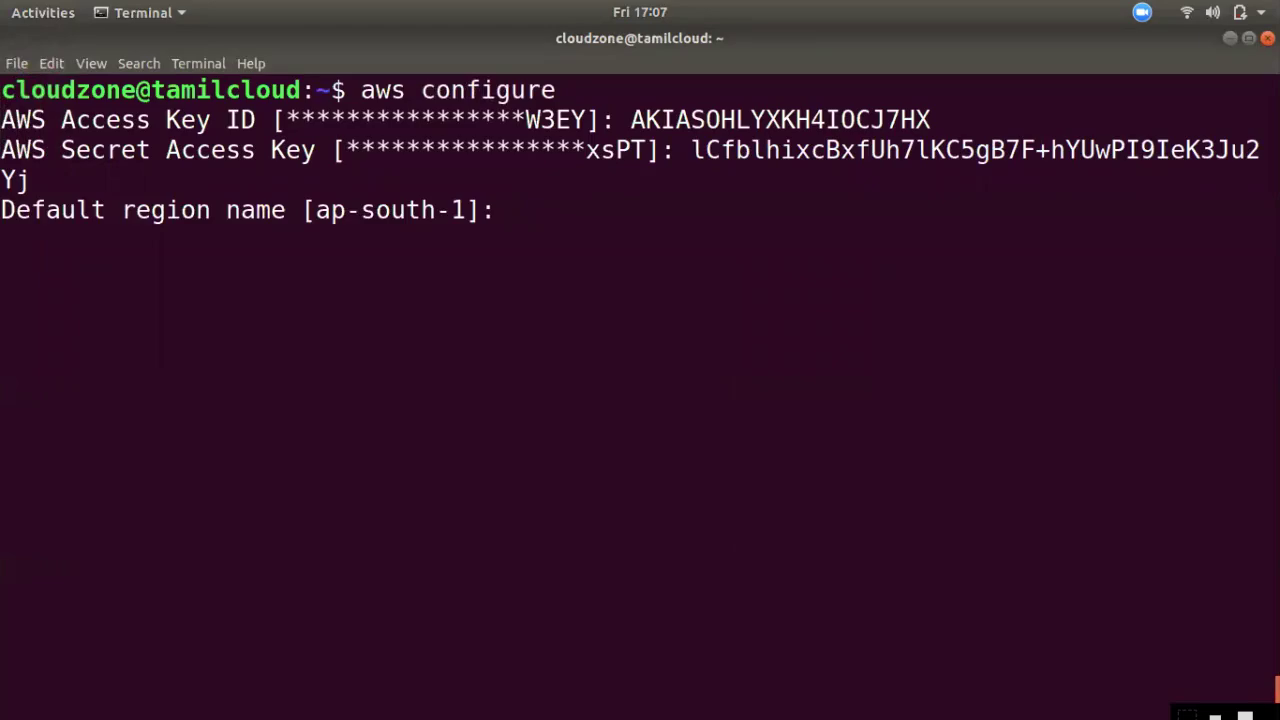
Set the default region name to ap-south-1 and keep the default output format
type("ap-south")
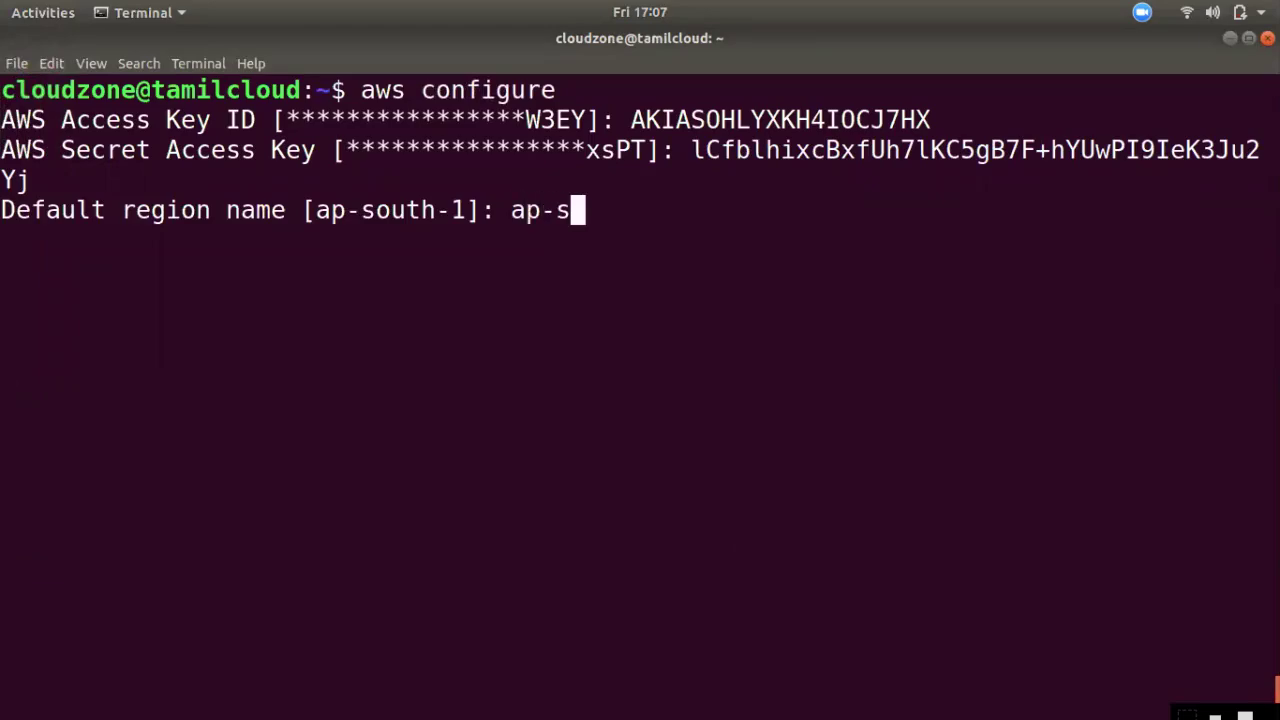
type("-1")
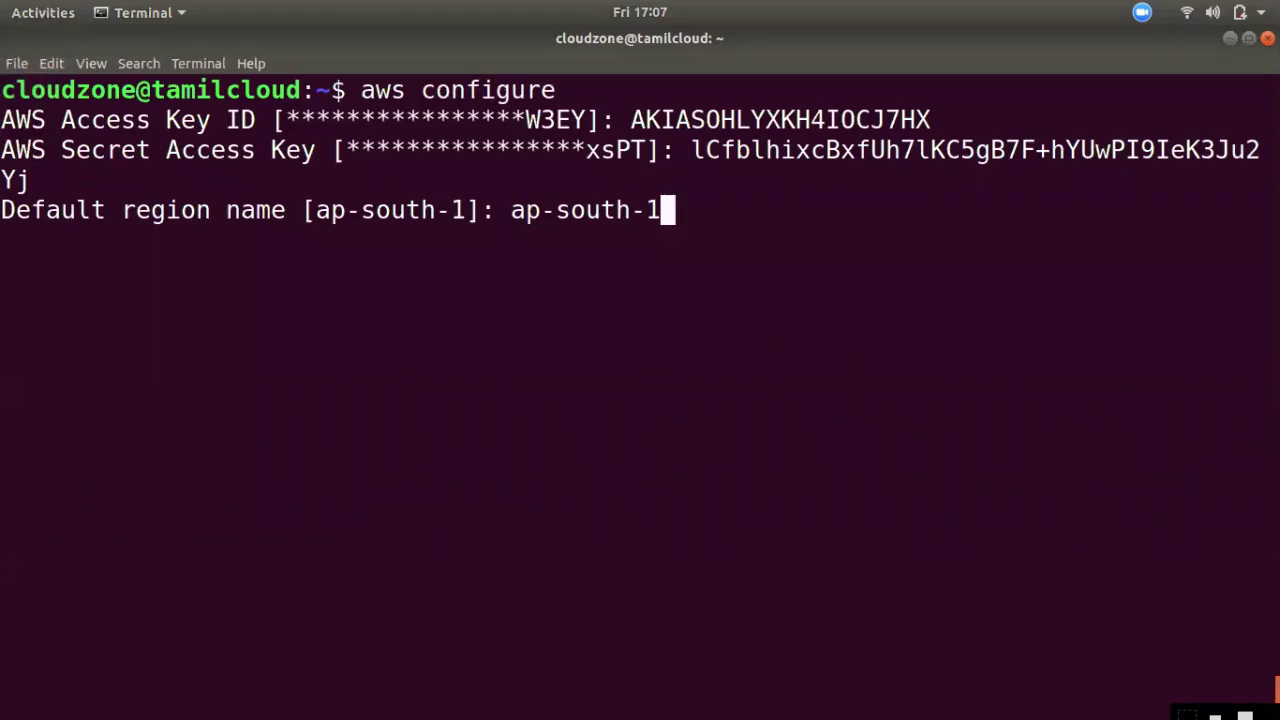
key("Return")
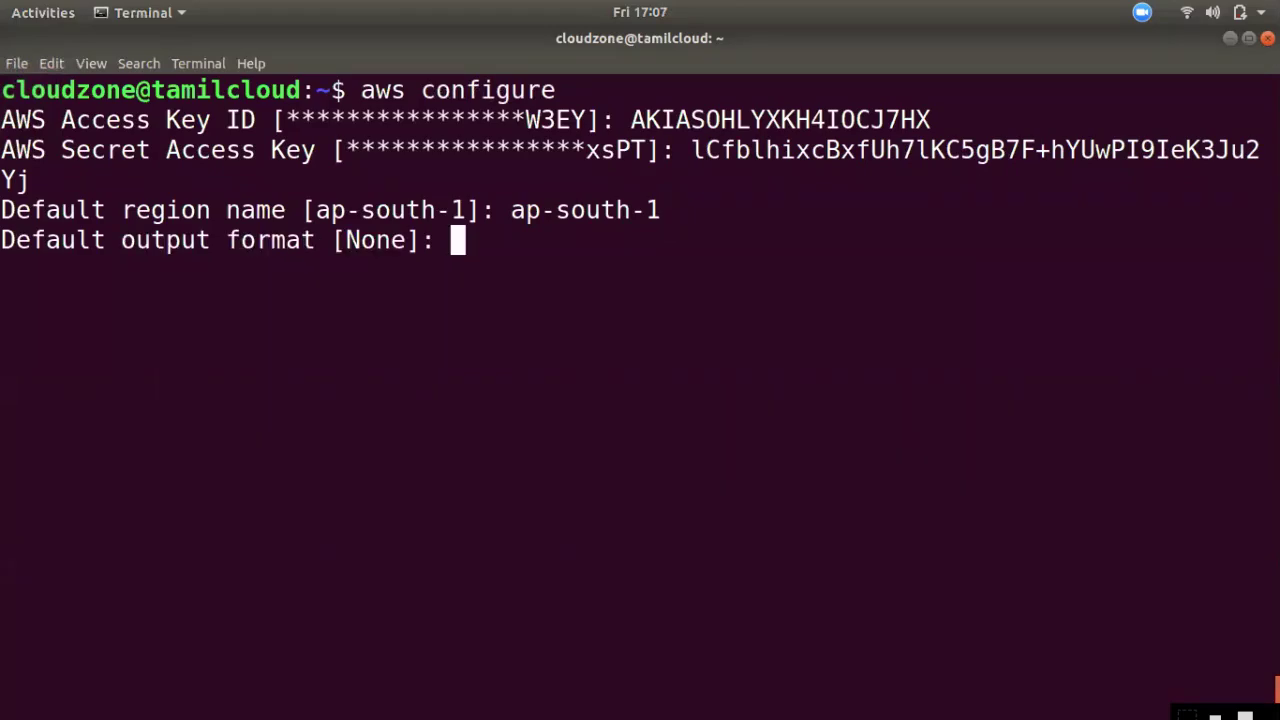
key("Return")
Run aws configure again to check the stored settings, keeping every value, and clear the terminal screen
key("Up")
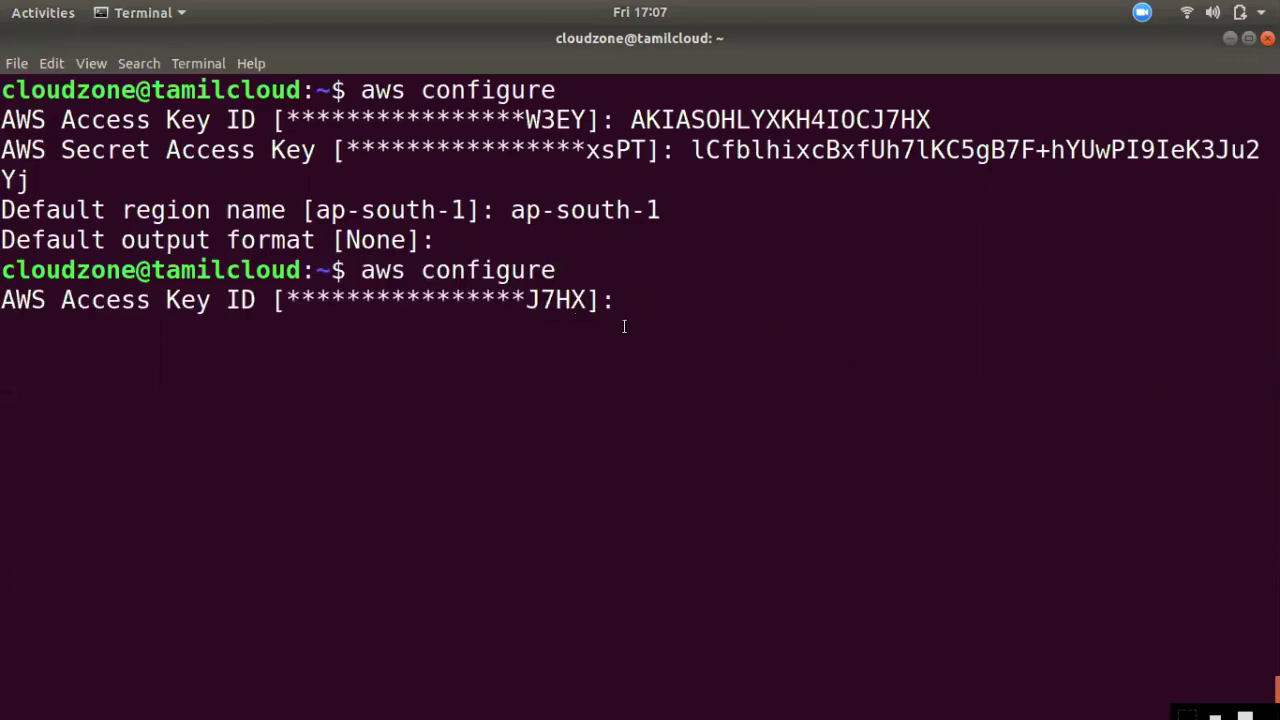
key("Return")
key("Return")
key("Return")
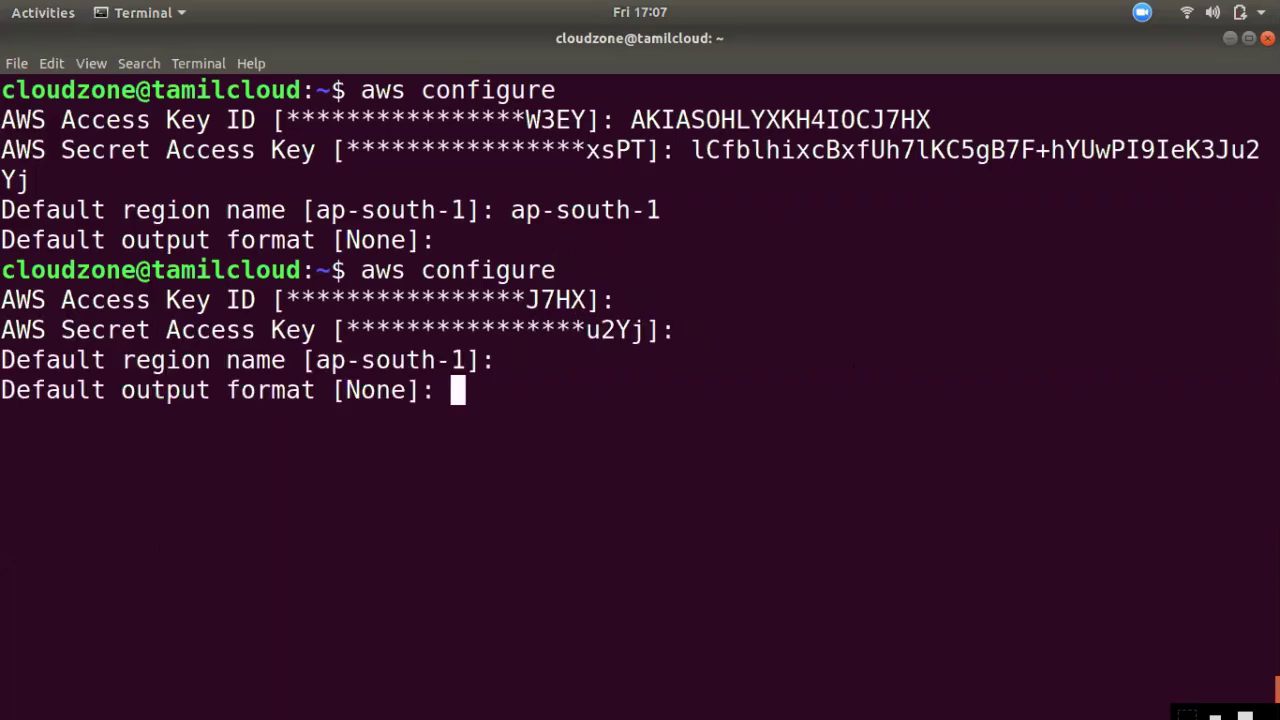
key("Return")
type("l")
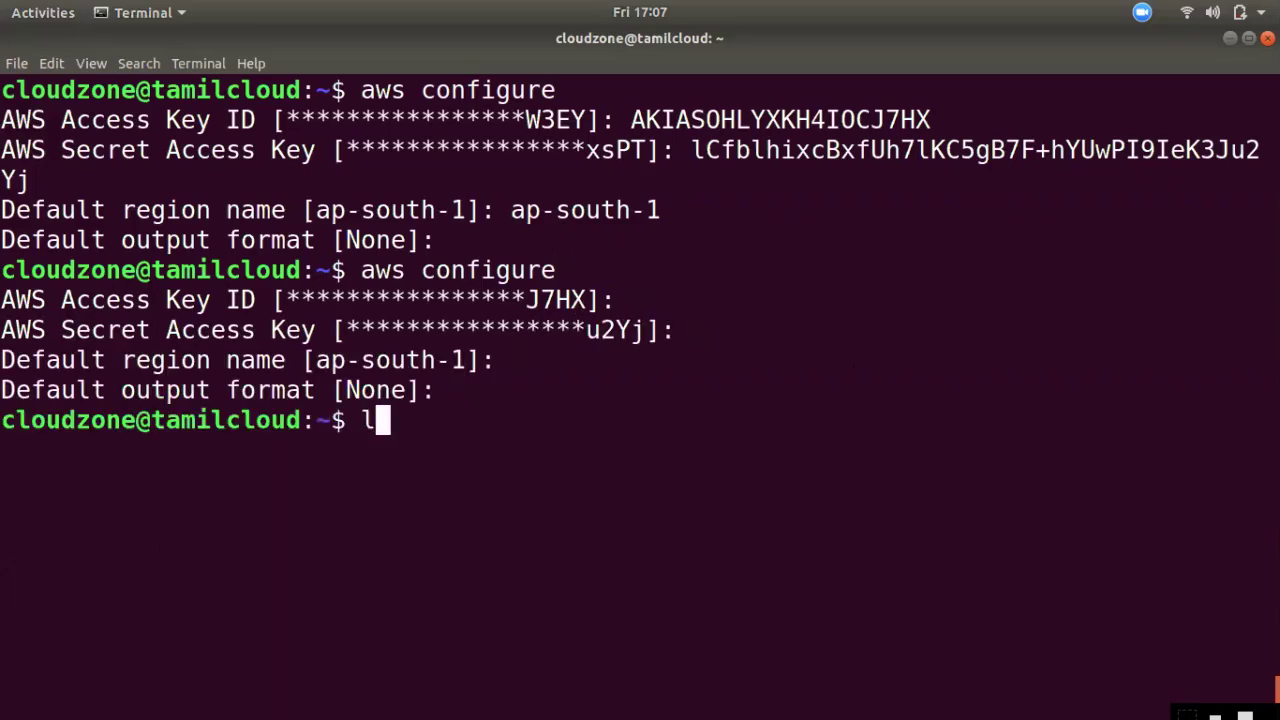
key("BackSpace")
type("l")
key("ctrl+l")
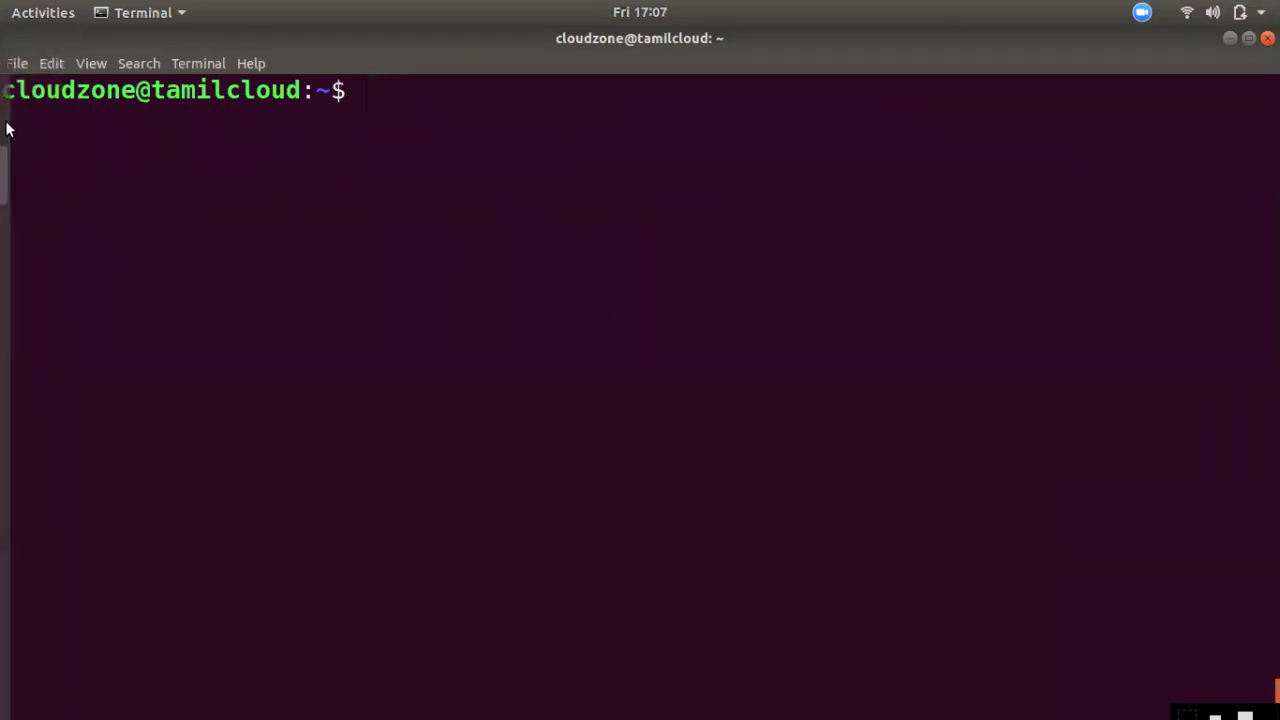
Copy the line "aws lambda invoke --function-name rds-start output" from the notes in Text Editor
mouse_move(6, 126)
left_click(30, 60)
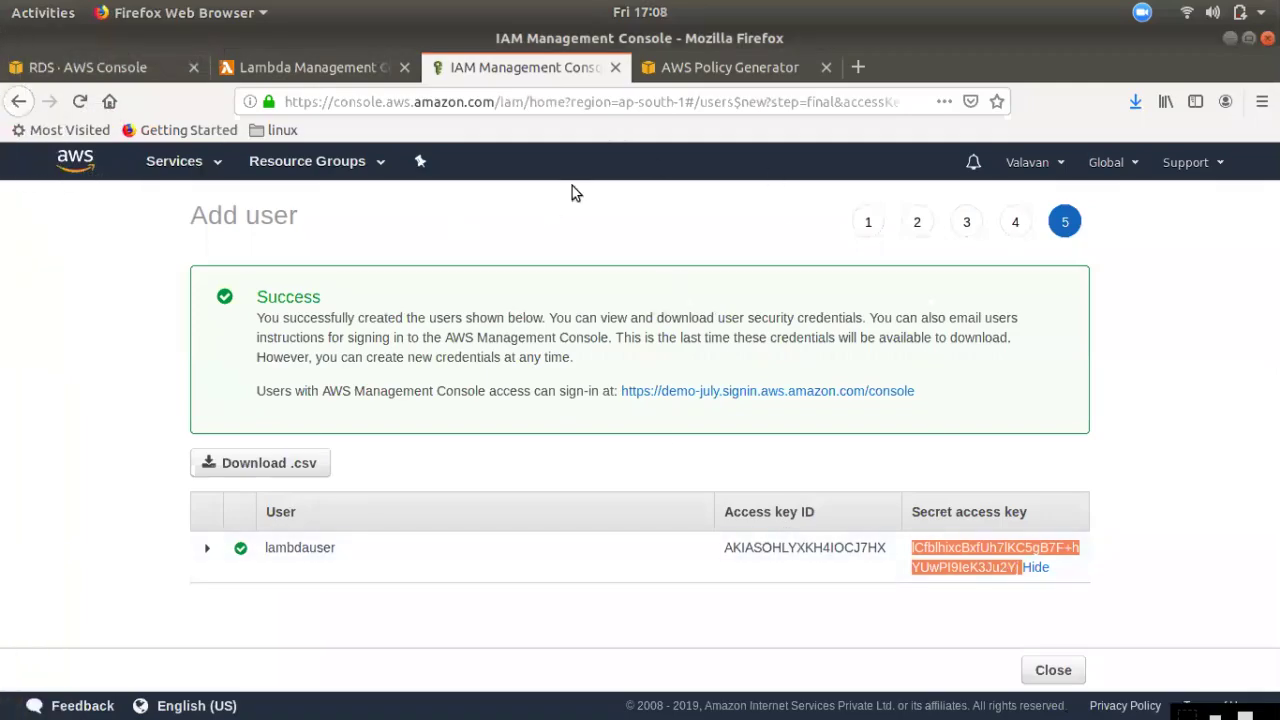
left_click(750, 67)
mouse_move(8, 305)
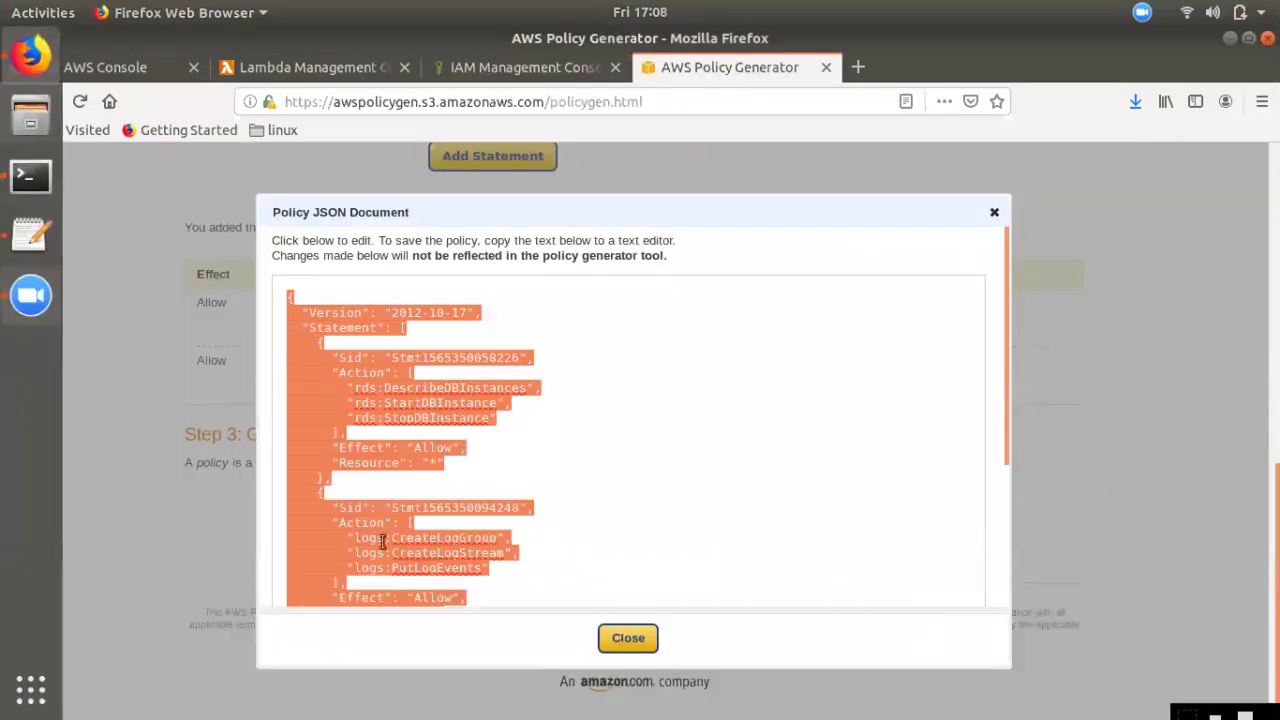
left_click(30, 235)
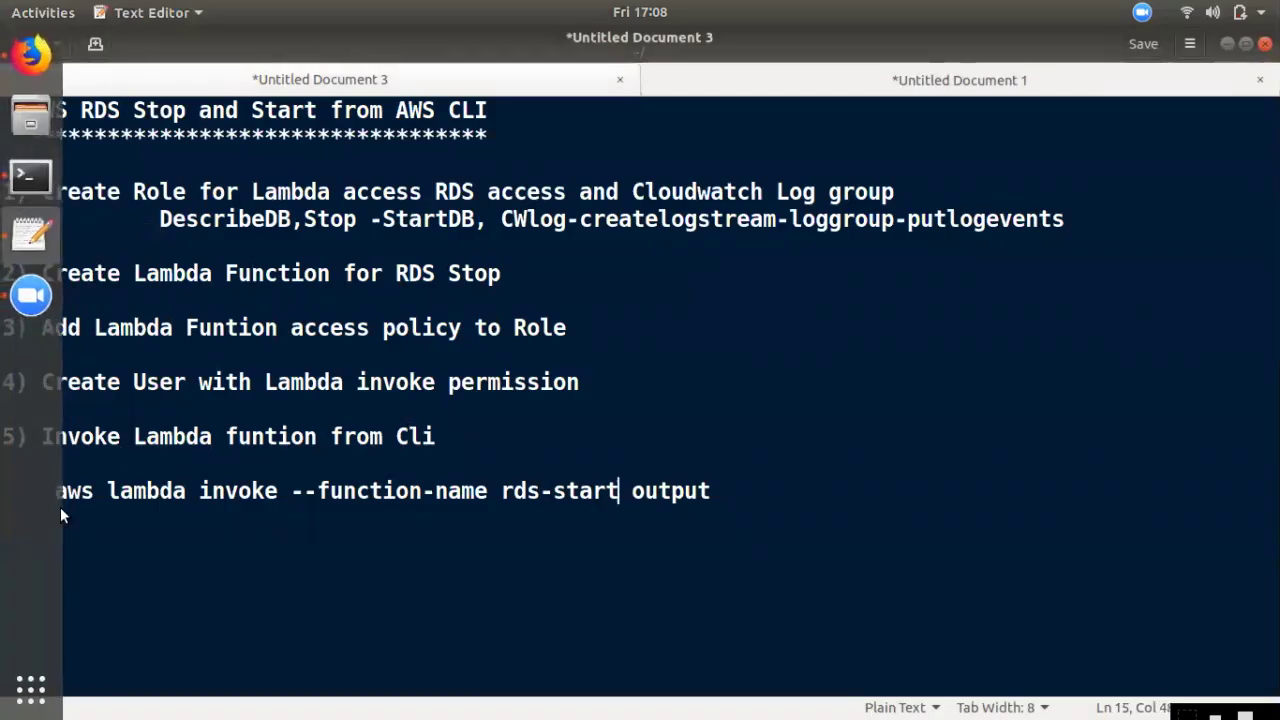
left_click_drag(54, 490, 708, 492)
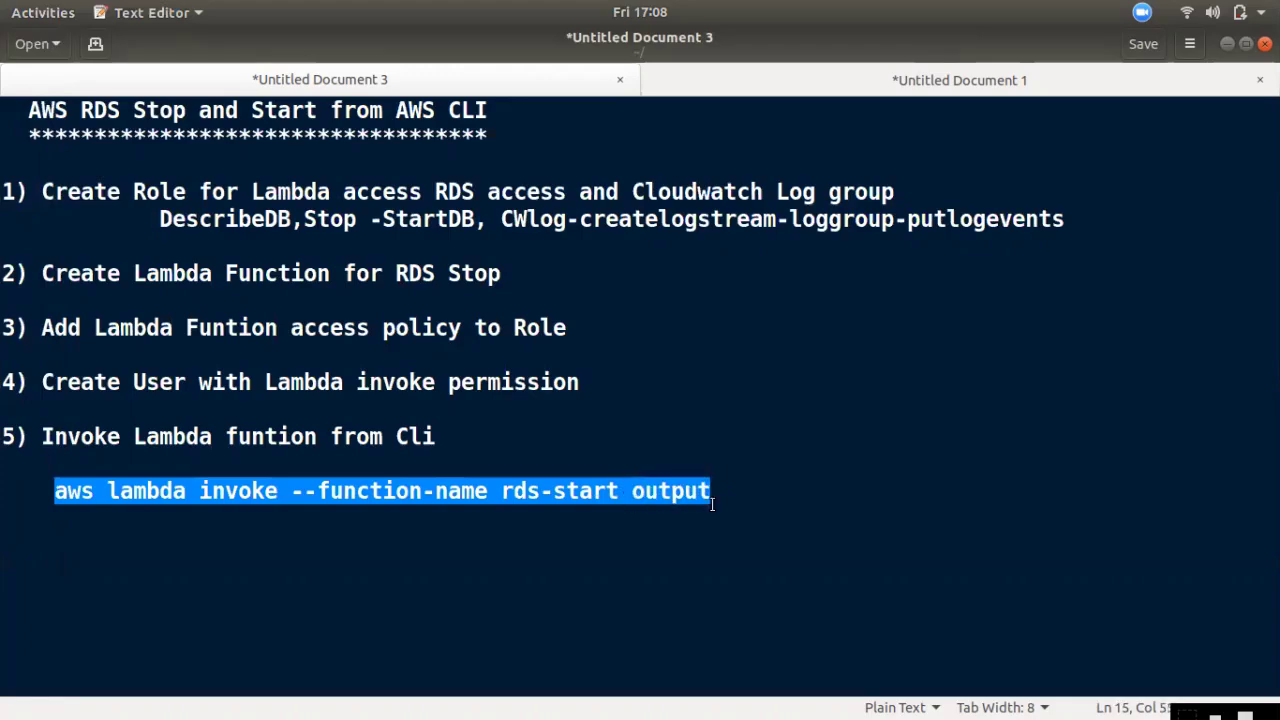
right_click(694, 493)
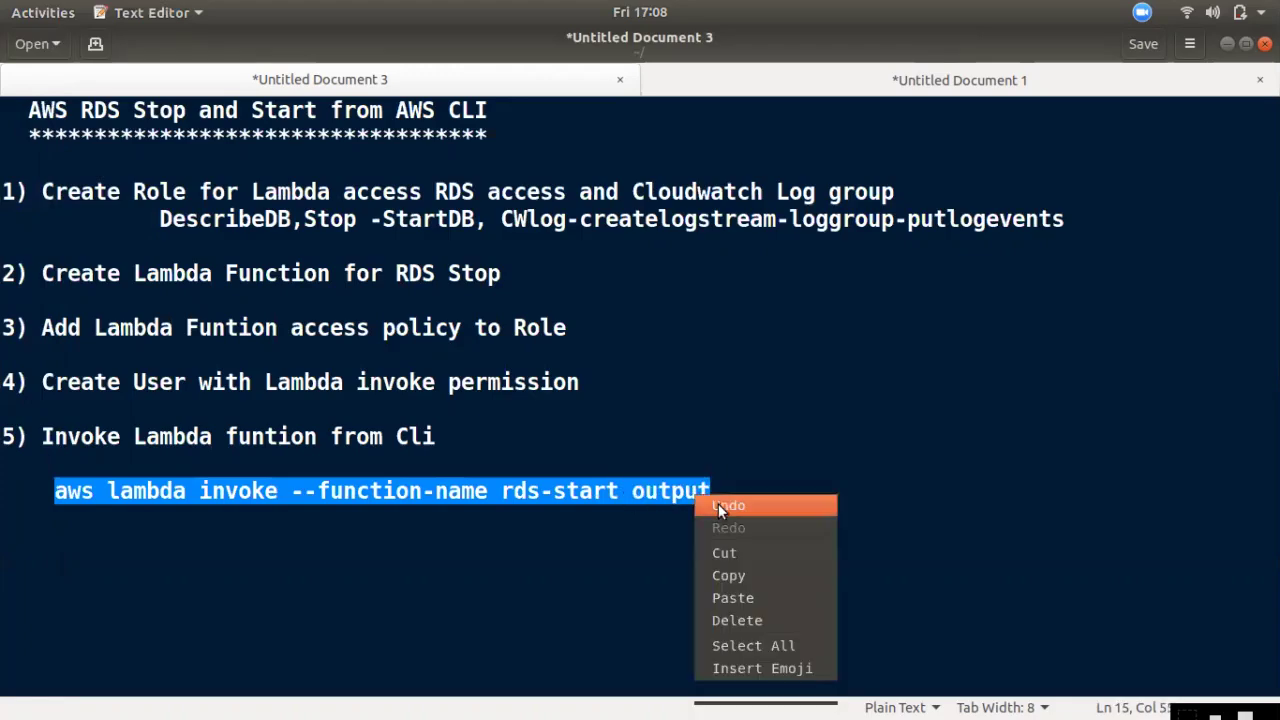
left_click(740, 574)
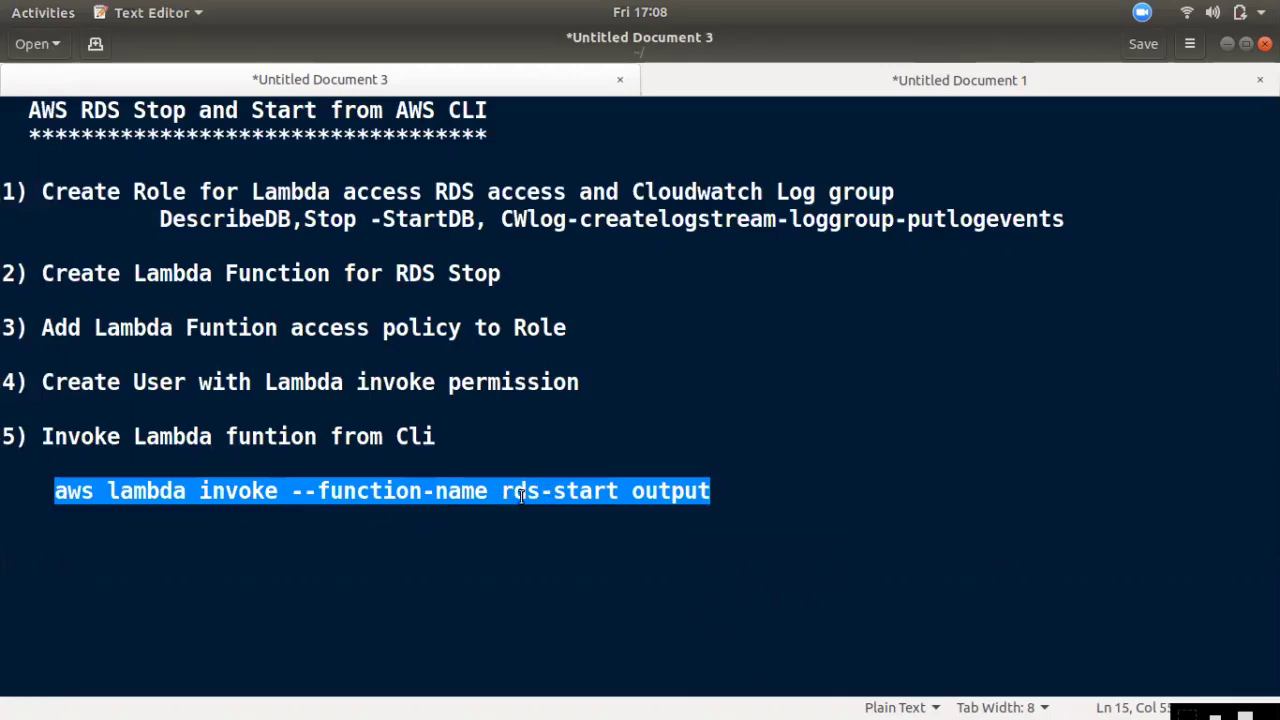
Switch to Terminal and paste the copied aws lambda invoke command at the prompt
mouse_move(5, 245)
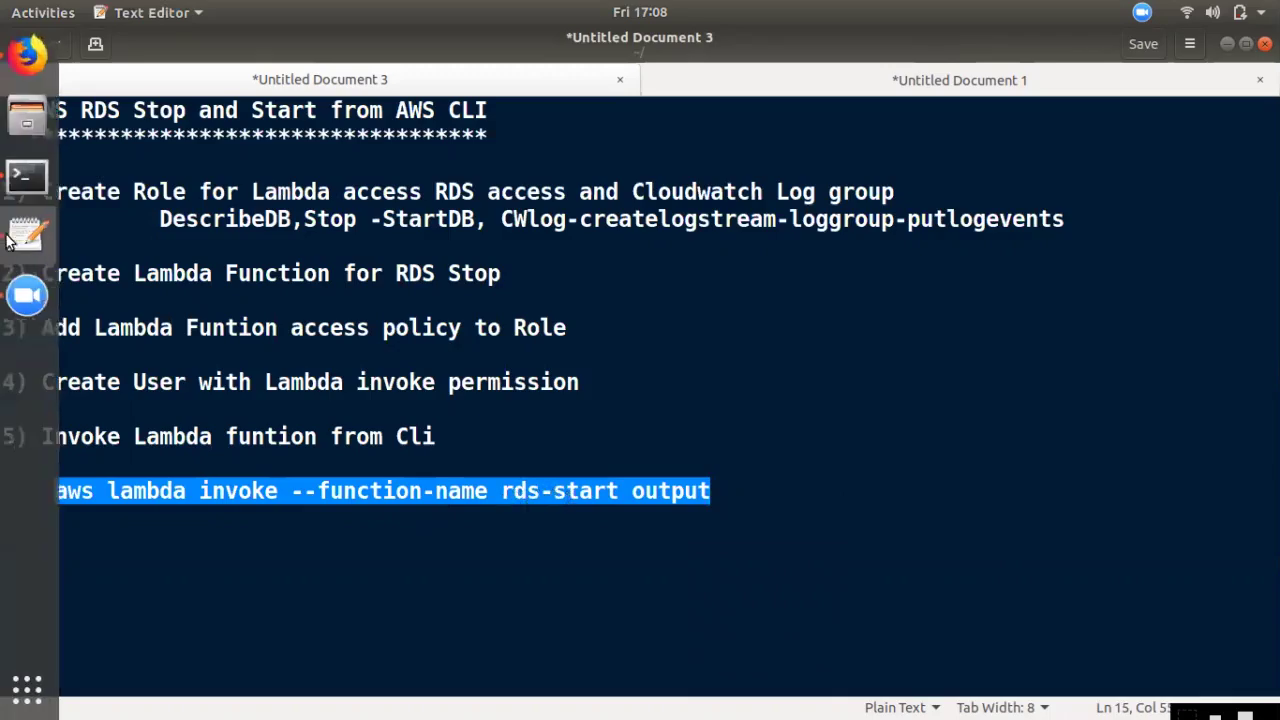
left_click(27, 186)
right_click(618, 272)
left_click(673, 327)
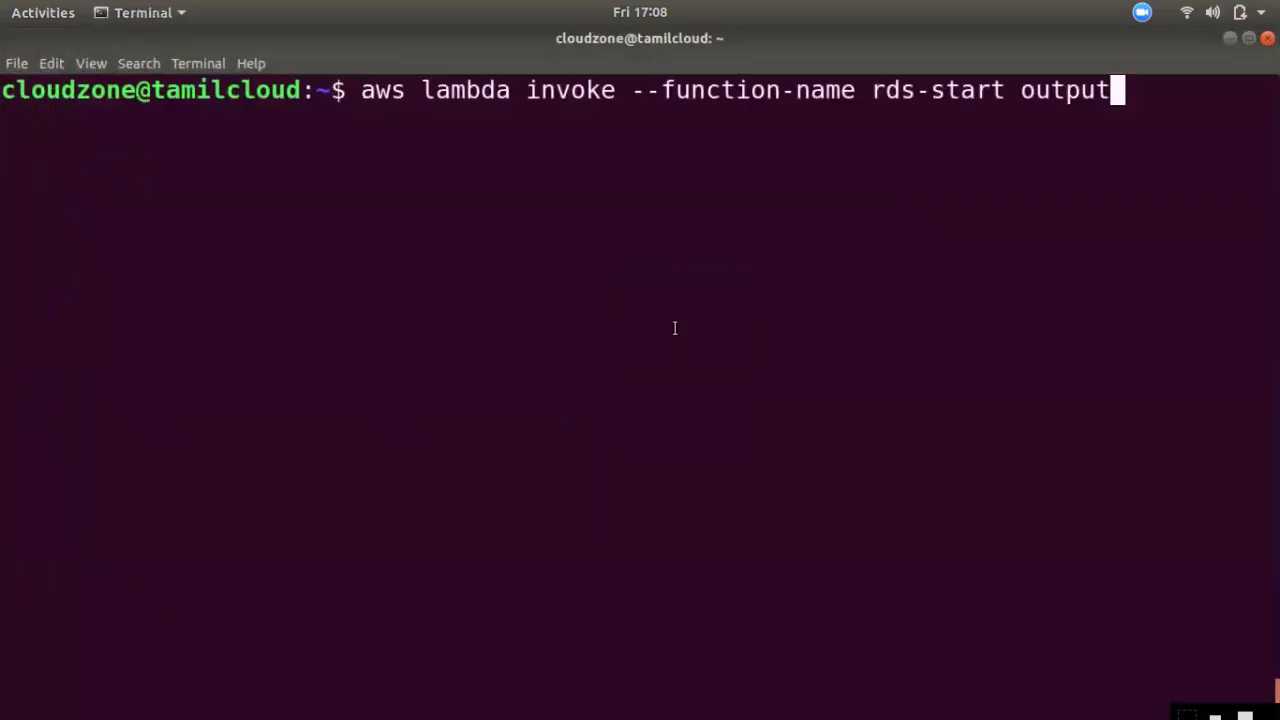
Change the function name in the pasted command to rds-stop
key("Left")
key("Left")
key("Left")
key("Left")
key("Left")
key("Left")
key("Left")
key("Left")
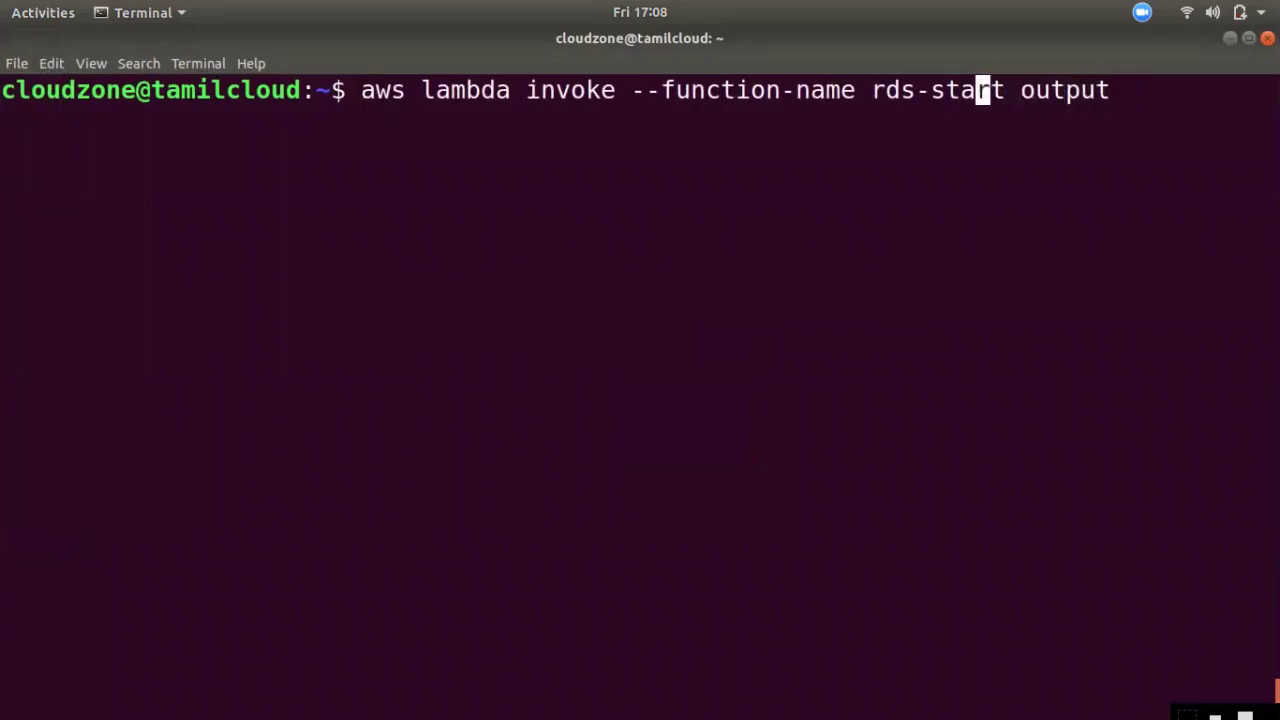
key("BackSpace")
key("BackSpace")
key("Delete")
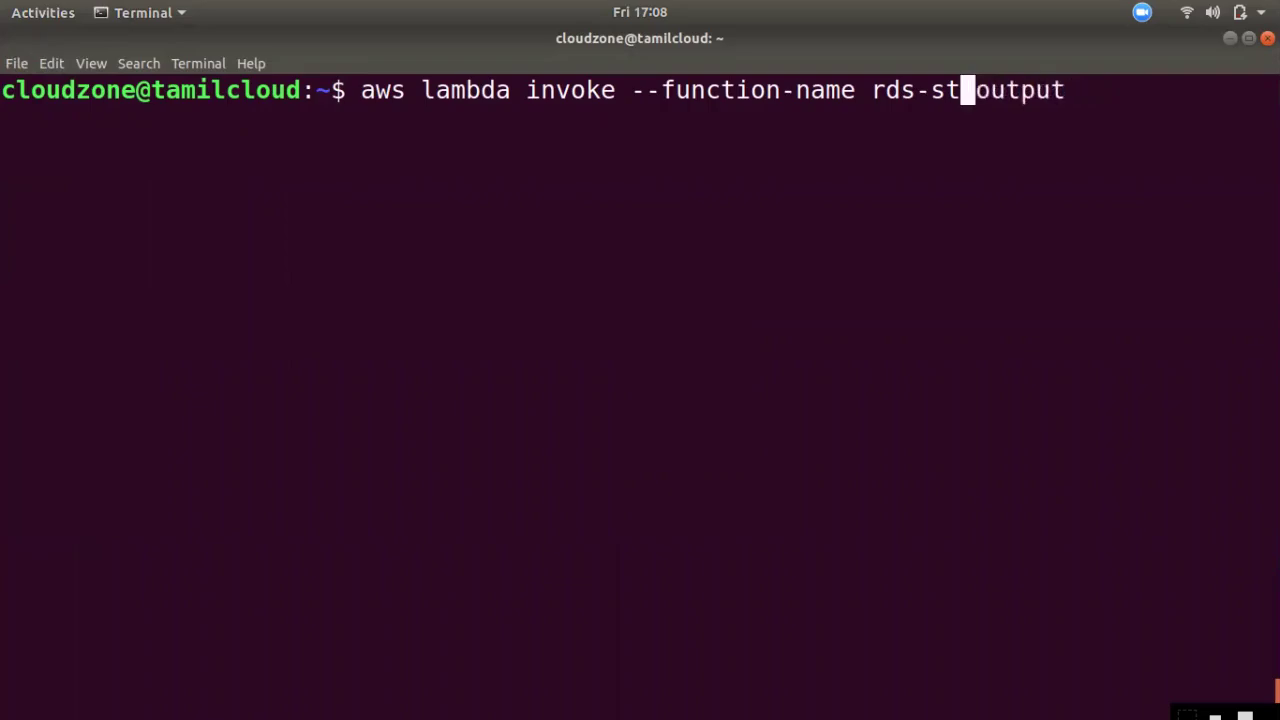
type("op")
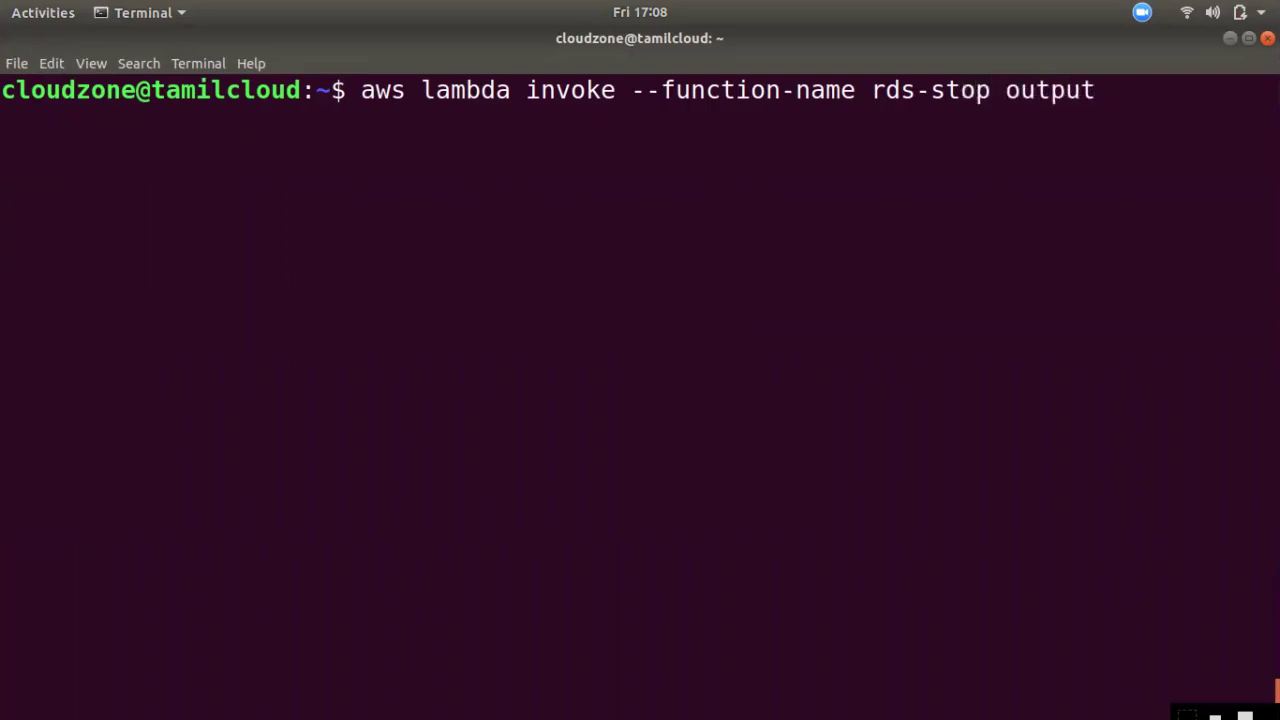